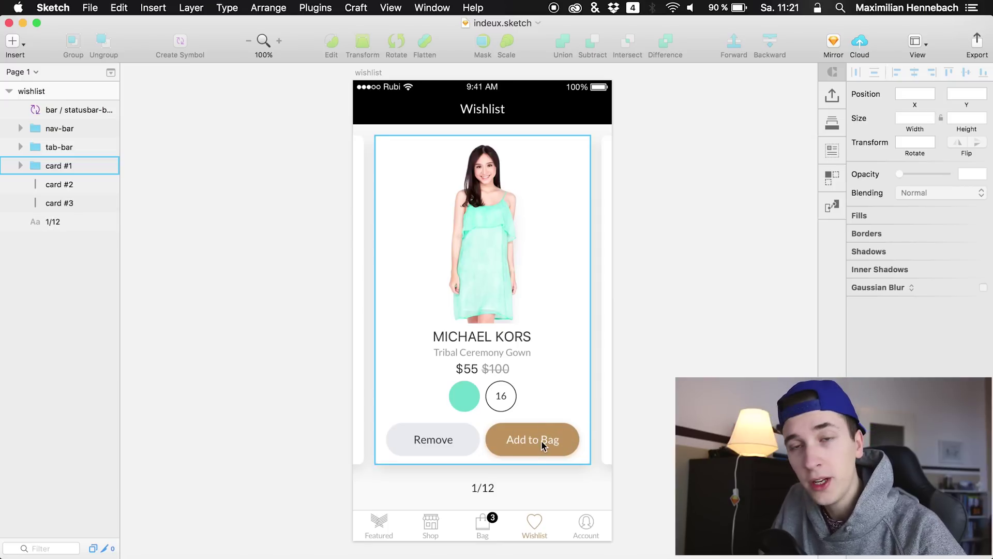
Import indeux.sketch into Principle at ×2 so the wishlist screen fills the artboard
{"action": "key", "text": "Escape"}
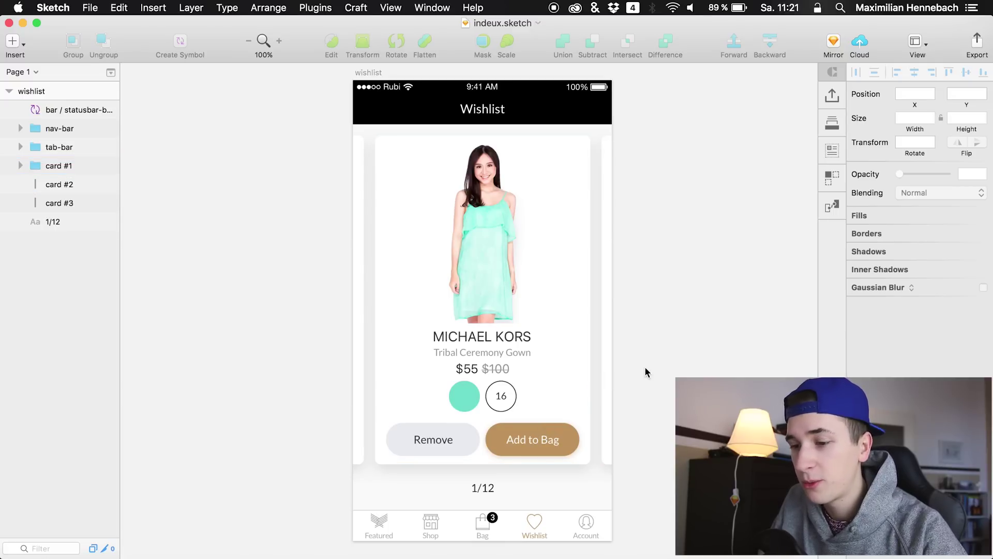
{"action": "key", "text": "ctrl+Right"}
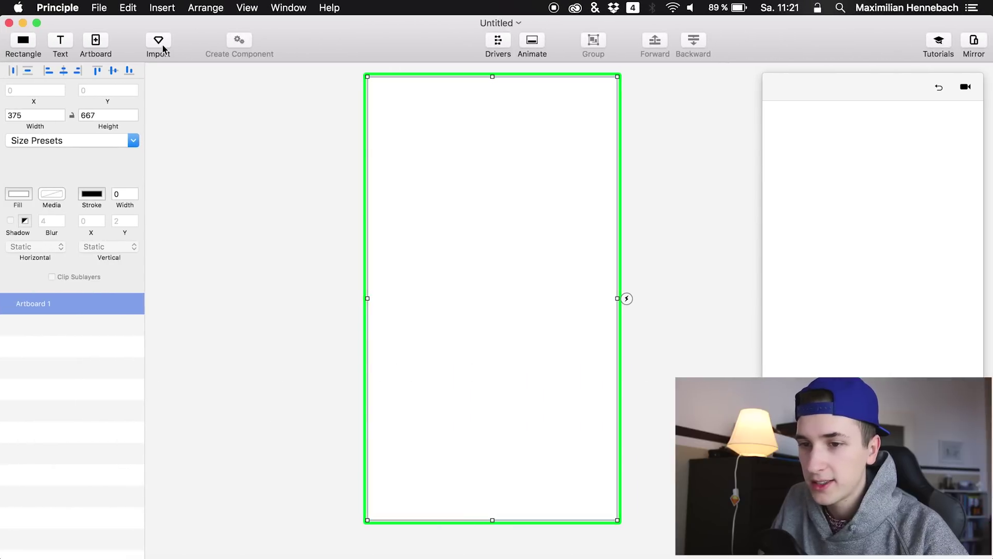
{"action": "left_click", "coordinate": [159, 41]}
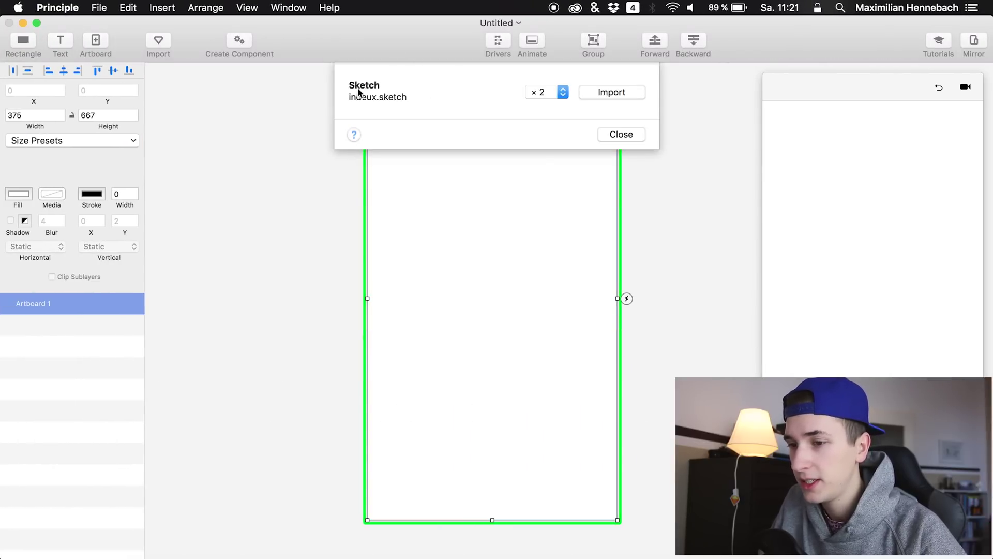
{"action": "left_click", "coordinate": [603, 92]}
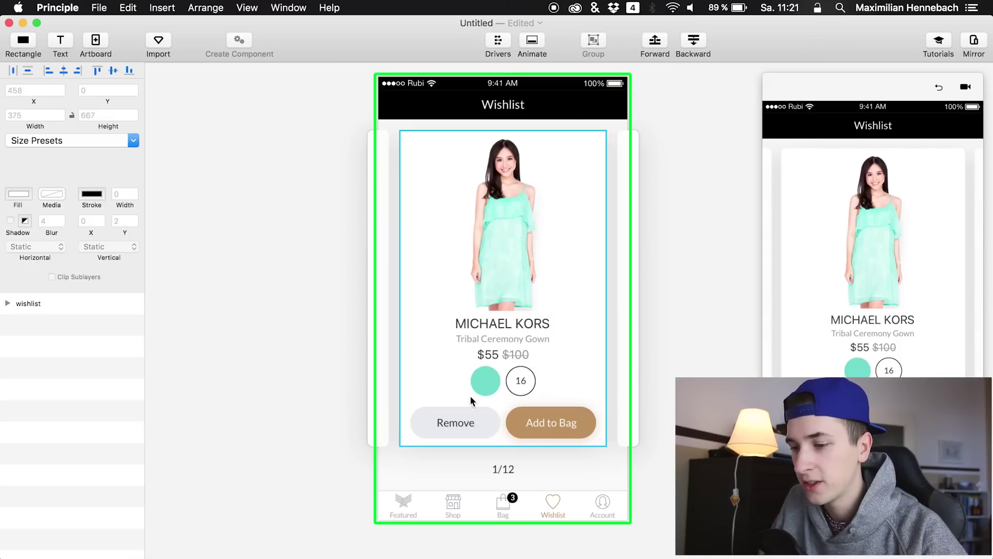
{"action": "scroll", "coordinate": [512, 253], "scroll_direction": "right", "scroll_amount": 10}
{"action": "scroll", "coordinate": [512, 253], "scroll_direction": "left", "scroll_amount": 8}
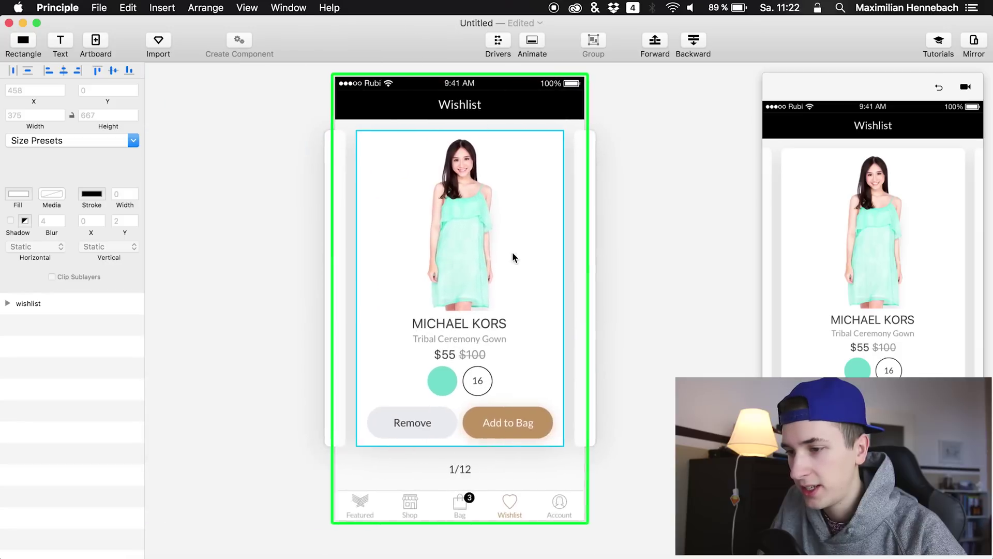
{"action": "scroll", "coordinate": [512, 253], "scroll_direction": "right", "scroll_amount": 2}
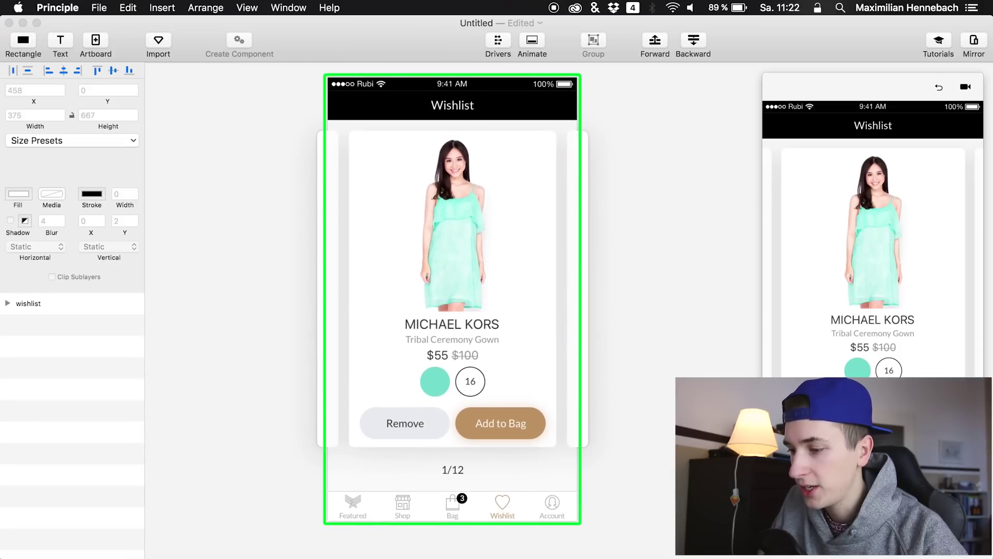
Group the Add to Bag label with its button layer inside card #1
{"action": "left_click", "coordinate": [639, 395]}
{"action": "left_click", "coordinate": [518, 417]}
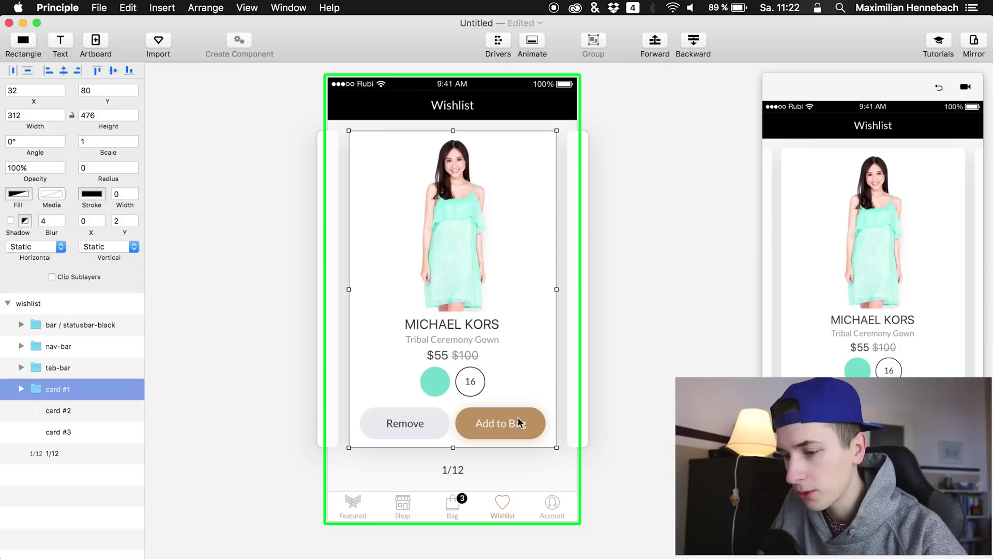
{"action": "double_click", "coordinate": [508, 418]}
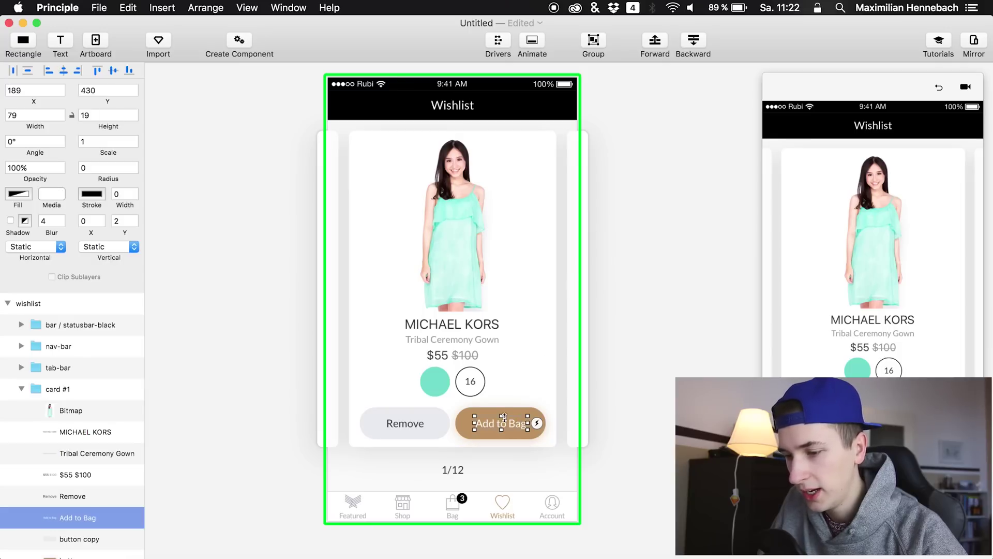
{"action": "scroll", "coordinate": [112, 406], "scroll_direction": "down", "scroll_amount": 3}
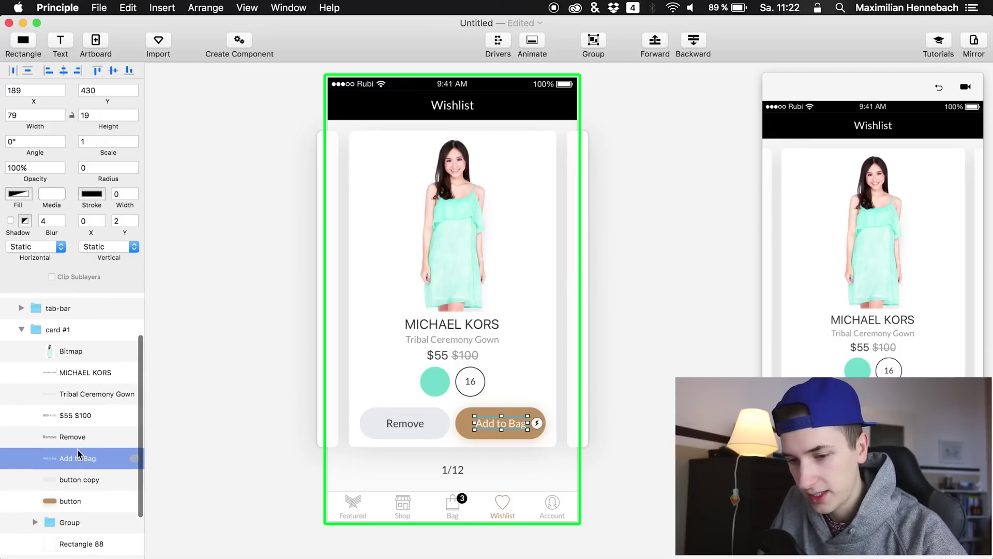
{"action": "left_click_drag", "start_coordinate": [69, 476], "coordinate": [70, 455]}
{"action": "left_click", "coordinate": [72, 500], "text": "shift"}
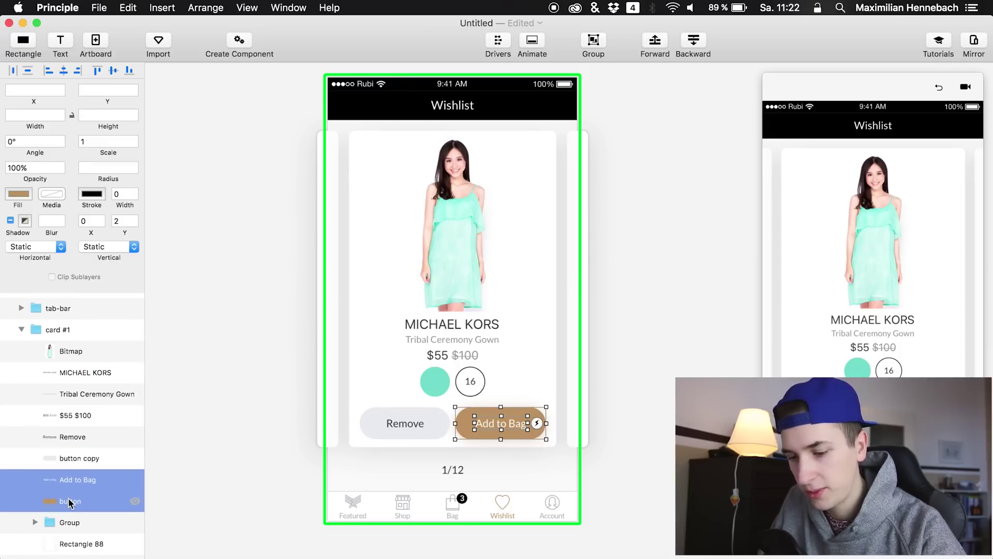
{"action": "key", "text": "super+g"}
{"action": "double_click", "coordinate": [88, 479]}
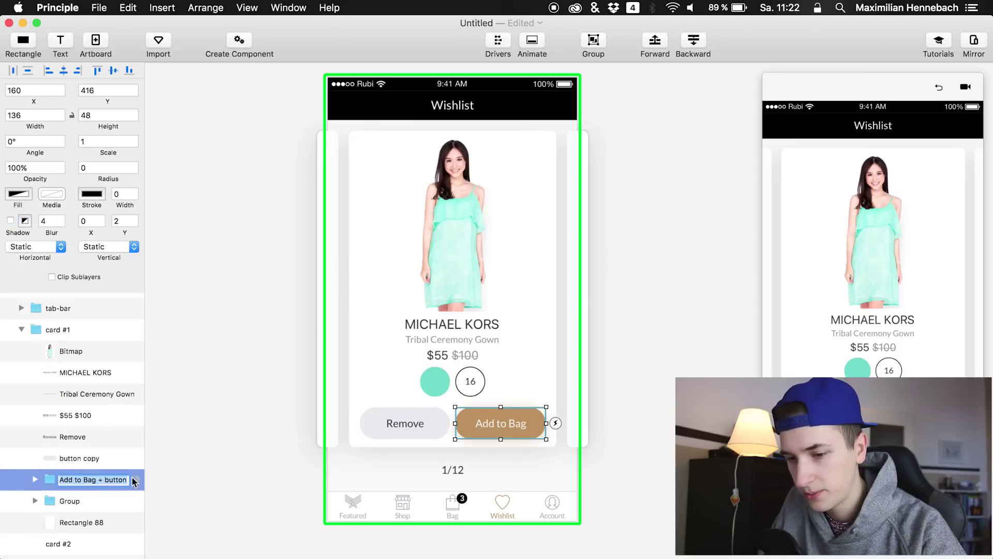
{"action": "key", "text": "Return"}
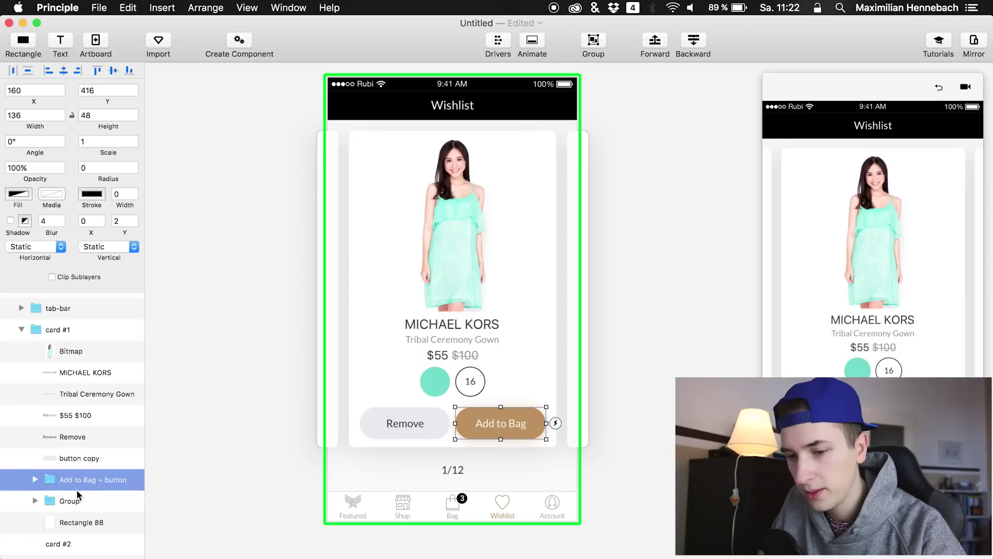
Link the group's Tap event to a new duplicate wishlist artboard
{"action": "left_click", "coordinate": [555, 423]}
{"action": "left_click_drag", "start_coordinate": [576, 353], "coordinate": [443, 405]}
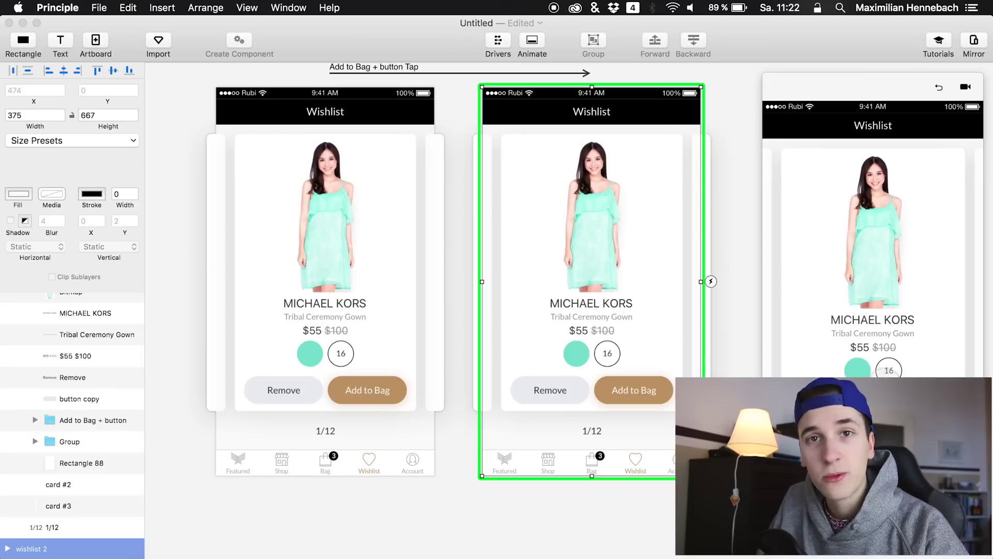
{"action": "left_click", "coordinate": [939, 92]}
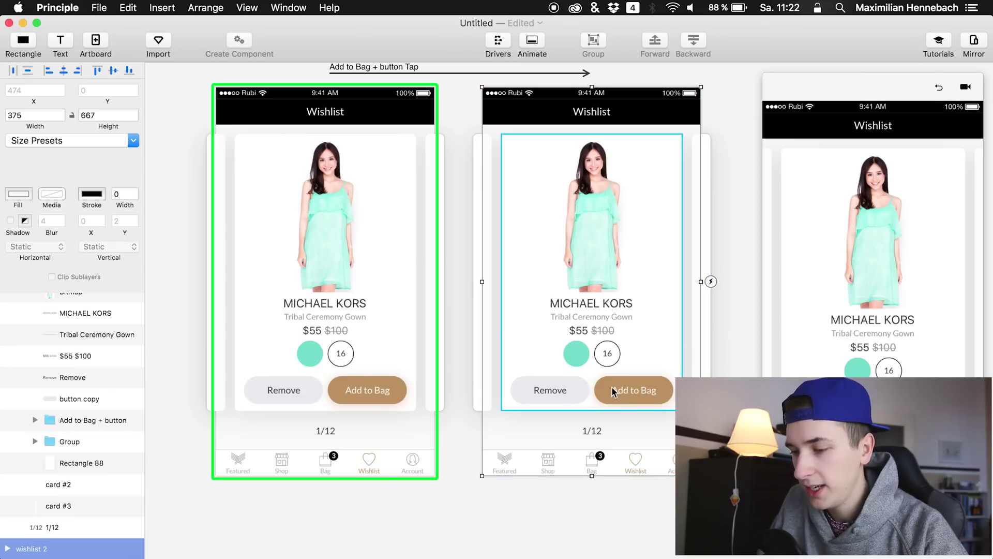
Group the Bag badge's 3 and its black circle into '1 + badge' on the second artboard
{"action": "left_click", "coordinate": [595, 458]}
{"action": "scroll", "coordinate": [613, 453], "scroll_direction": "down", "scroll_amount": 2}
{"action": "scroll", "coordinate": [613, 453], "scroll_direction": "up", "scroll_amount": 5}
{"action": "scroll", "coordinate": [613, 455], "scroll_direction": "up", "scroll_amount": 3}
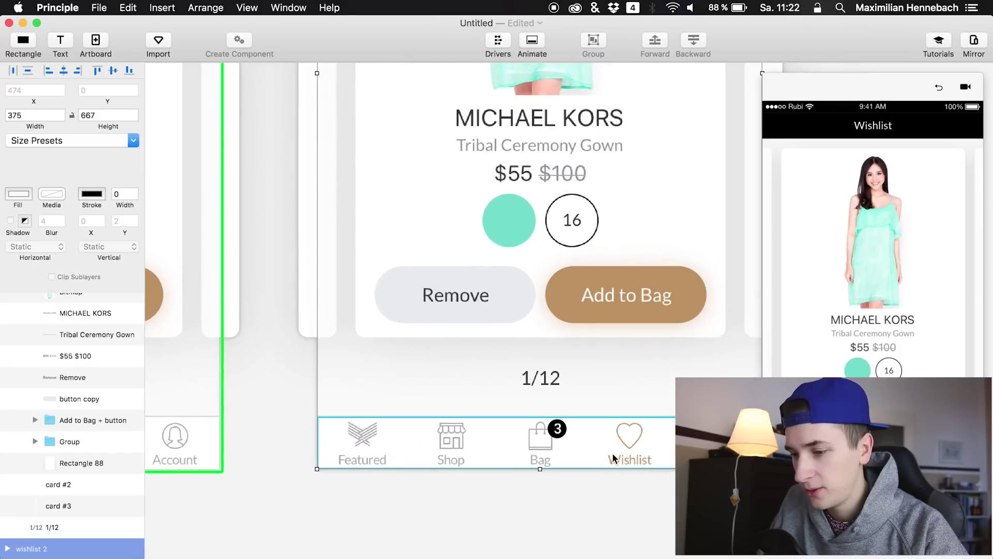
{"action": "left_click", "coordinate": [562, 428]}
{"action": "double_click", "coordinate": [562, 428]}
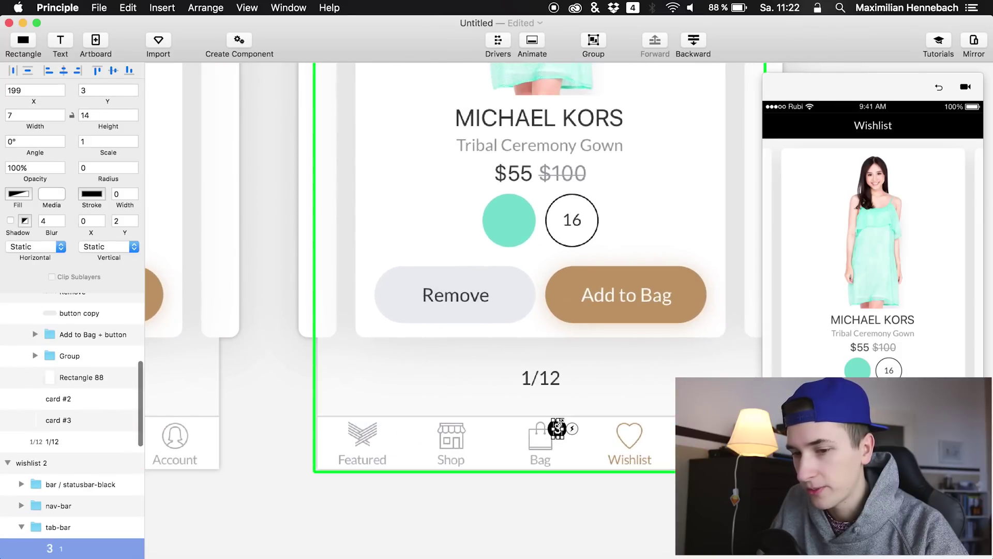
{"action": "scroll", "coordinate": [58, 479], "scroll_direction": "down", "scroll_amount": 3}
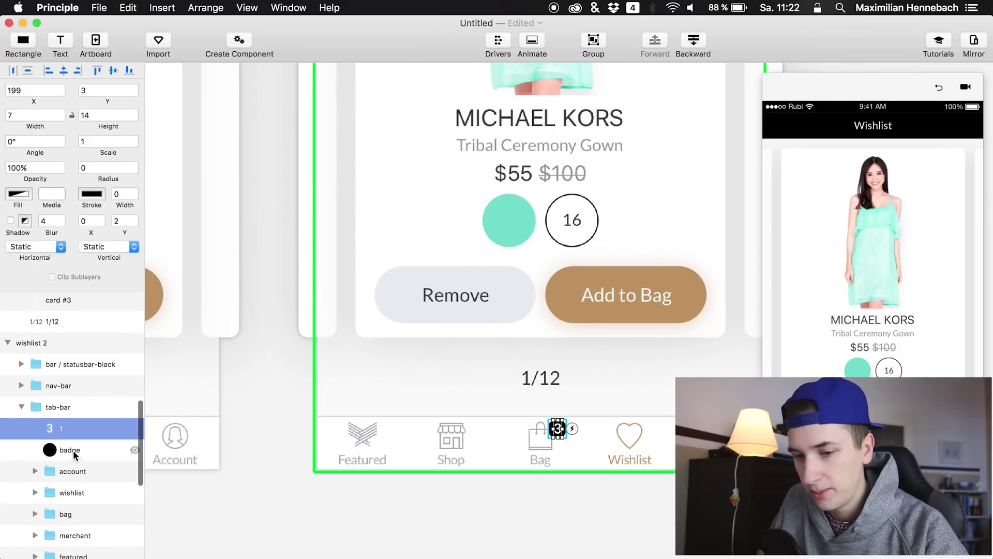
{"action": "left_click", "coordinate": [67, 449], "text": "shift"}
{"action": "key", "text": "super+g"}
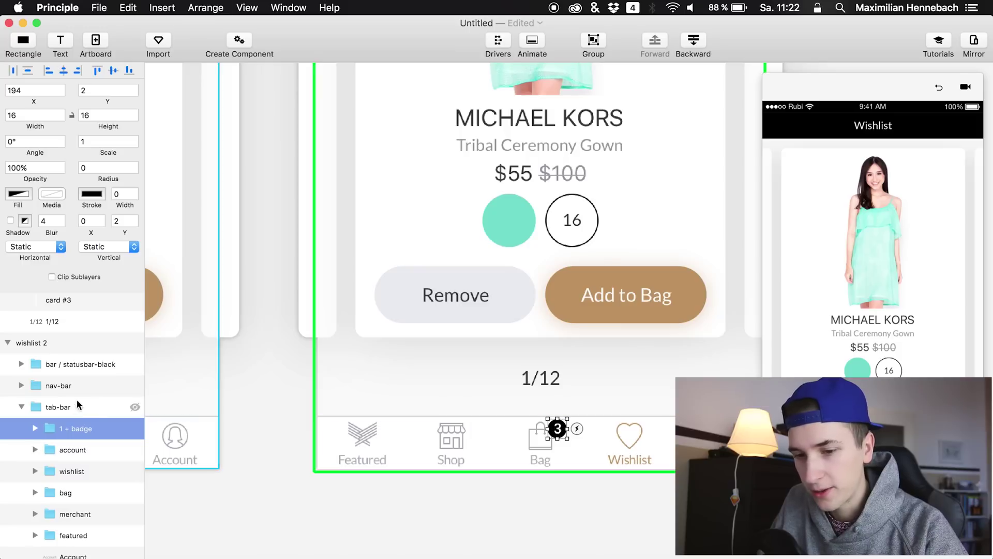
Expand the 1 + badge group, select its number text and zoom in on the badge
{"action": "left_click", "coordinate": [34, 429]}
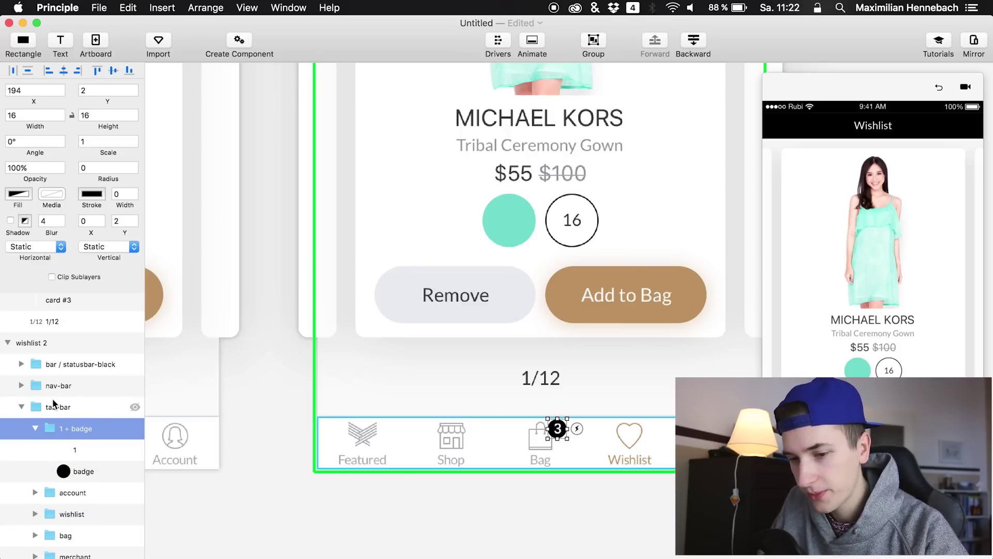
{"action": "double_click", "coordinate": [558, 428]}
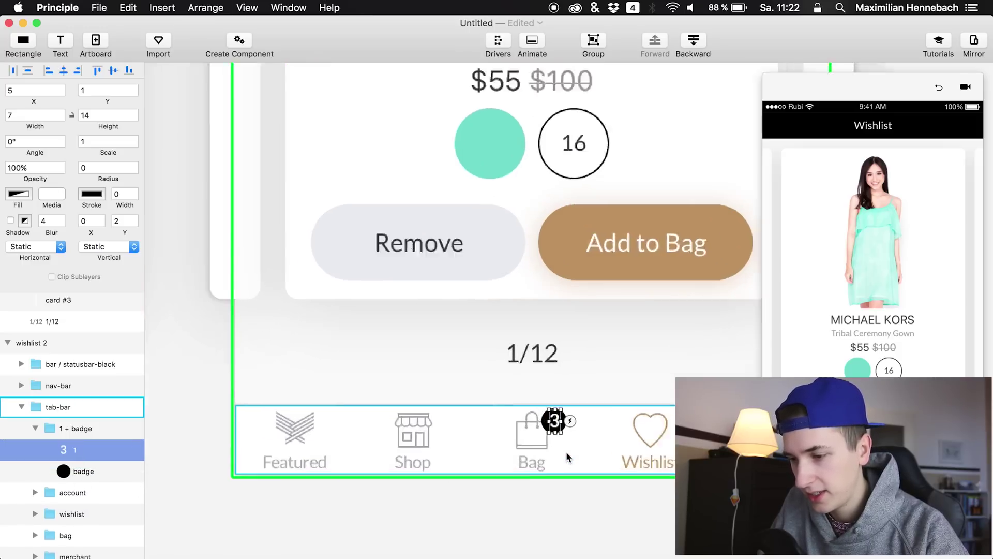
{"action": "key", "text": "super+2"}
Add a new text layer reading 4, coloured white at 12 pt
{"action": "key", "text": "t"}
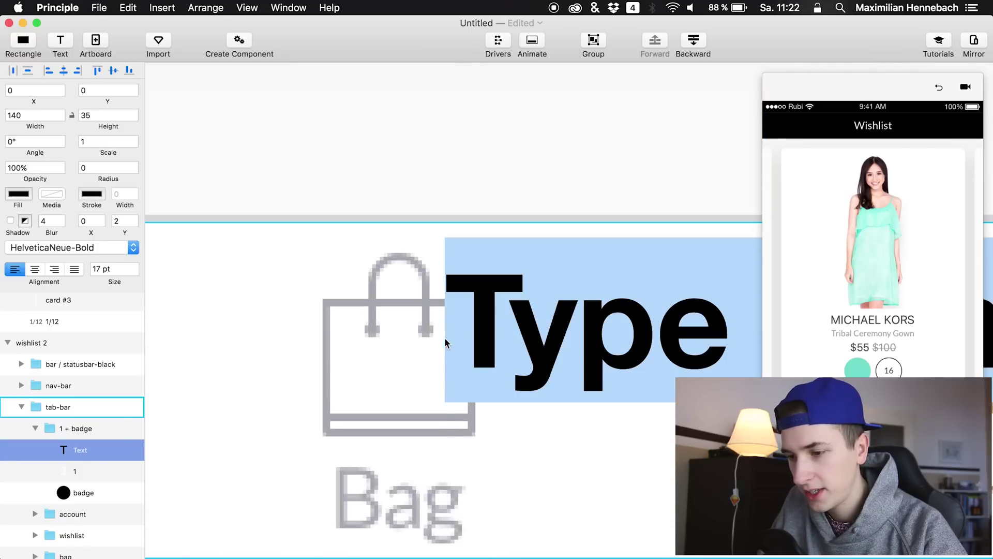
{"action": "key", "text": "BackSpace"}
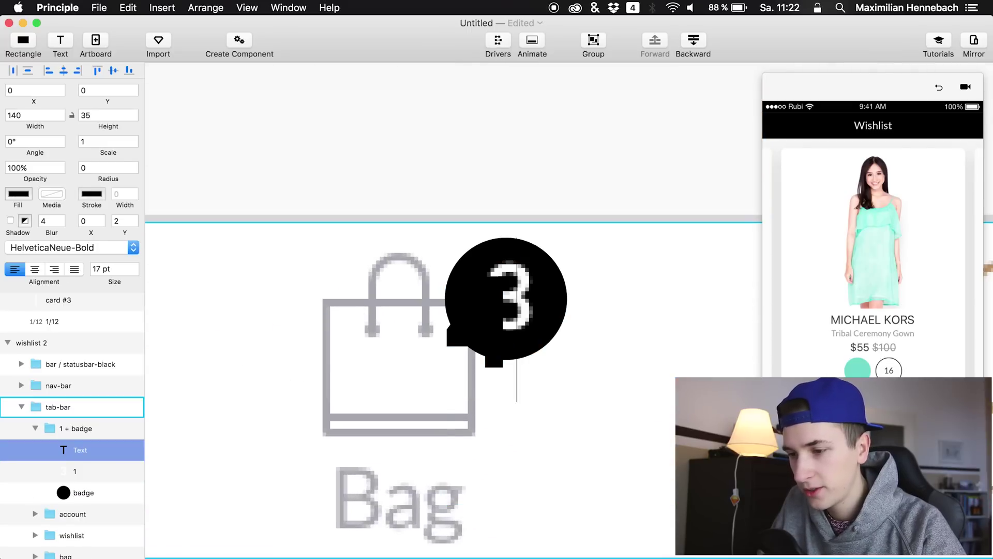
{"action": "type", "text": "4"}
{"action": "key", "text": "super+a"}
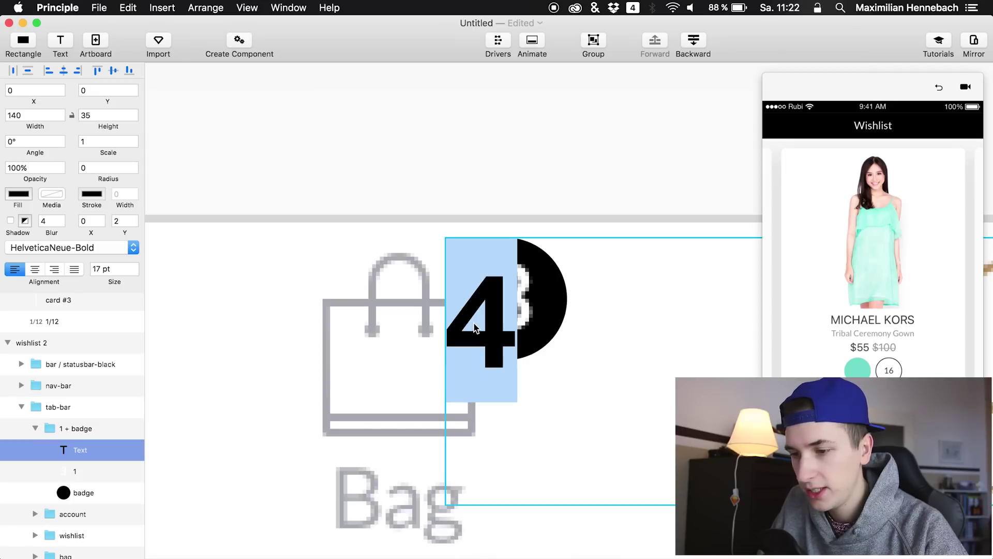
{"action": "left_click", "coordinate": [29, 198]}
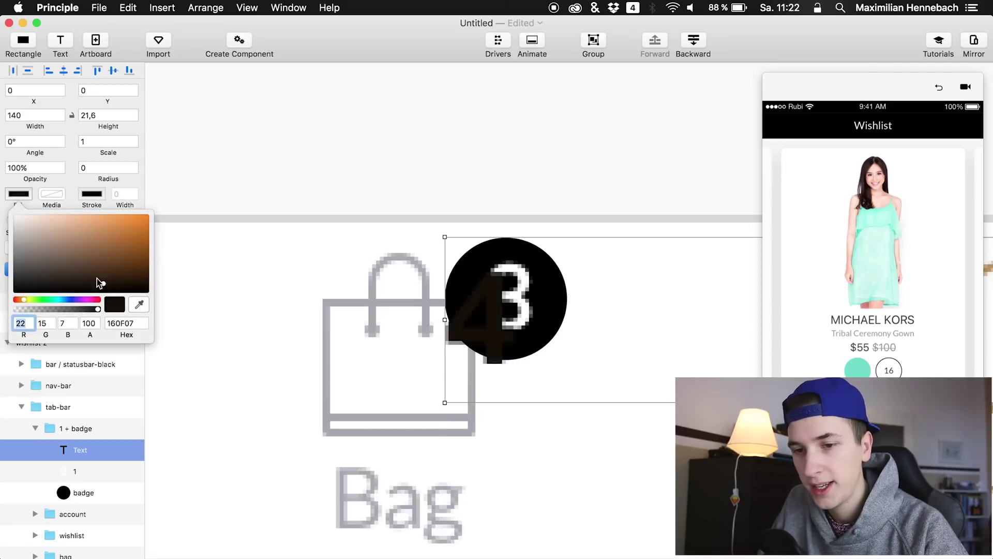
{"action": "left_click_drag", "start_coordinate": [62, 259], "coordinate": [5, 176]}
{"action": "left_click", "coordinate": [15, 198]}
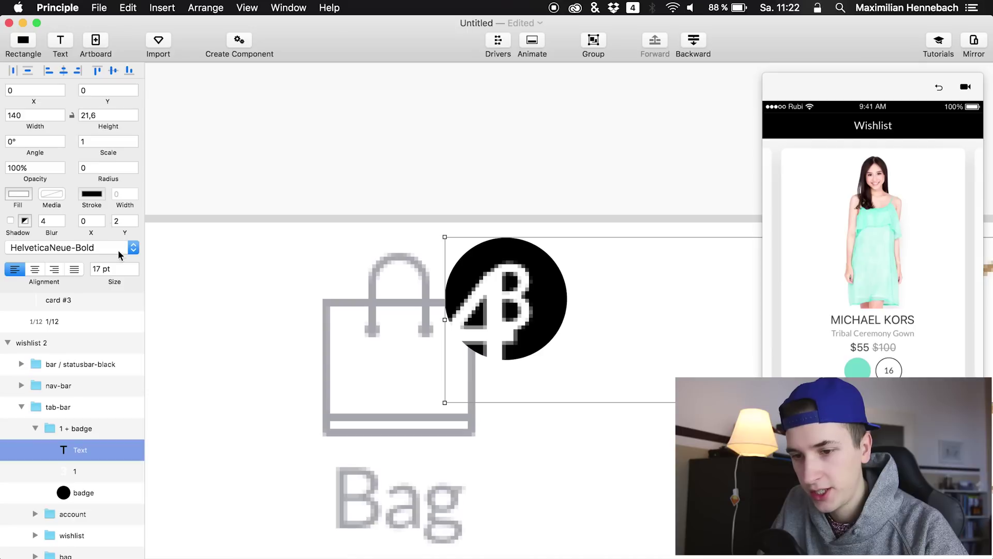
{"action": "left_click_drag", "start_coordinate": [111, 275], "coordinate": [105, 276]}
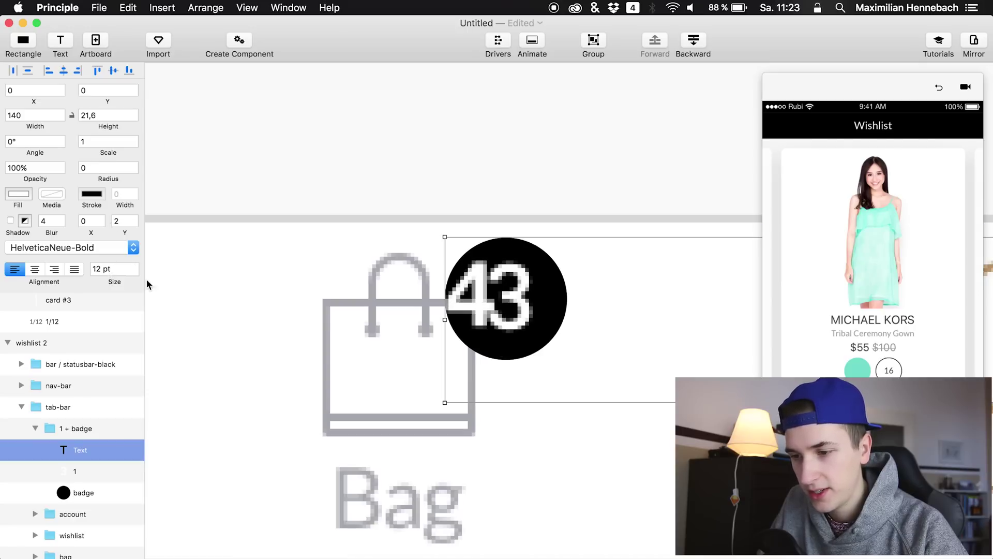
Move the 4 over the badge circle and nudge it into place over the 3
{"action": "left_click_drag", "start_coordinate": [473, 298], "coordinate": [510, 303]}
{"action": "key", "text": "Up"}
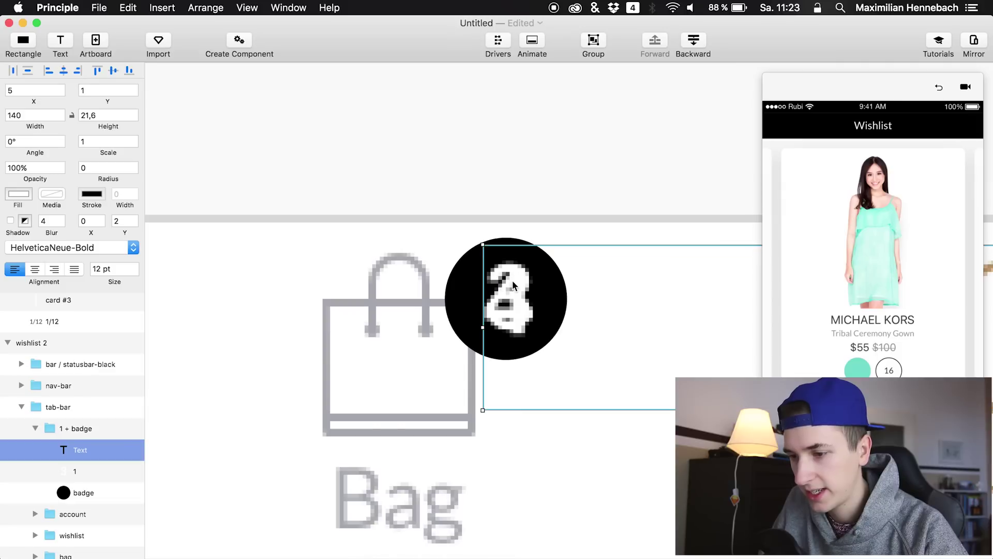
{"action": "key", "text": "Left"}
{"action": "key", "text": "Up"}
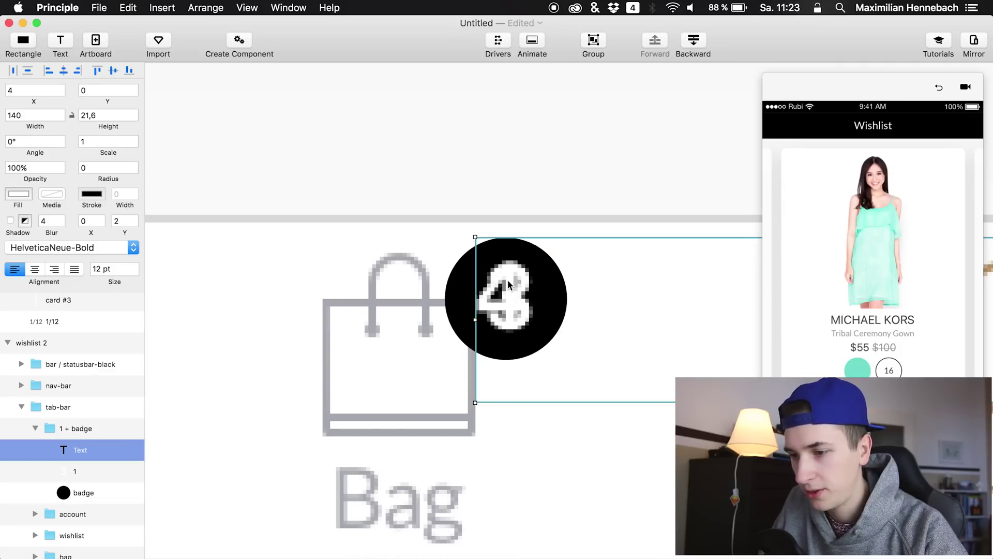
{"action": "key", "text": "Down"}
Set the 4's Y position to 0,5 and try X values of 4,5 and 5
{"action": "left_click", "coordinate": [132, 90]}
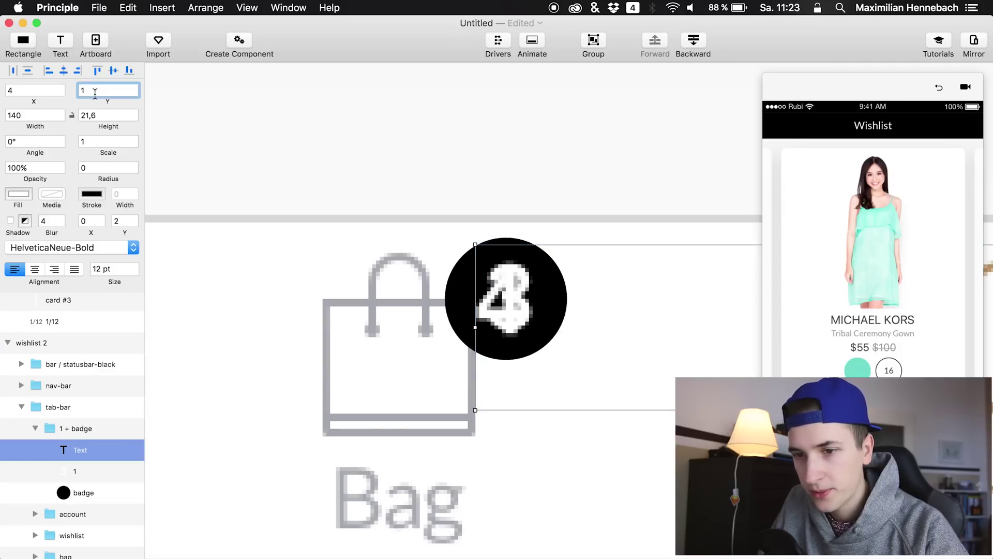
{"action": "type", "text": "0"}
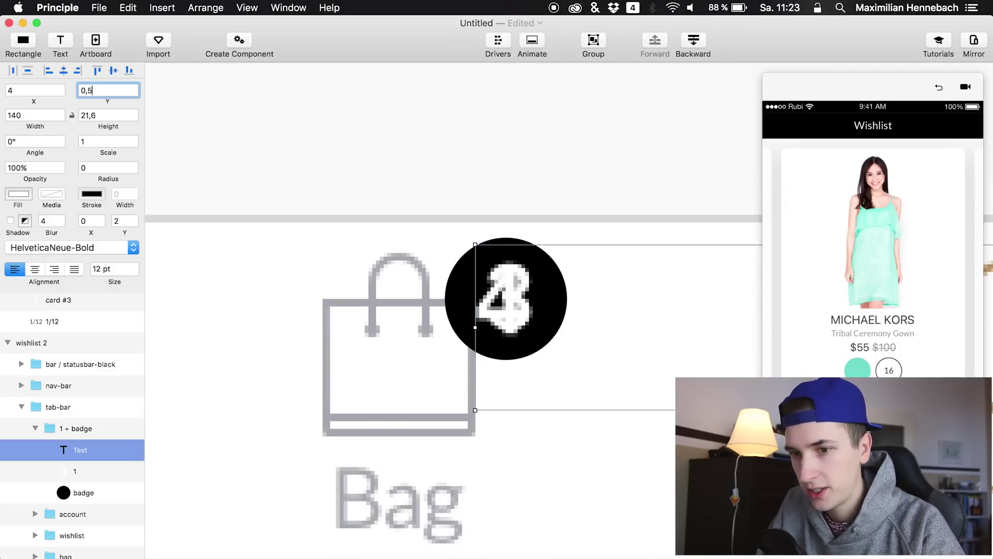
{"action": "type", "text": ",5"}
{"action": "key", "text": "Return"}
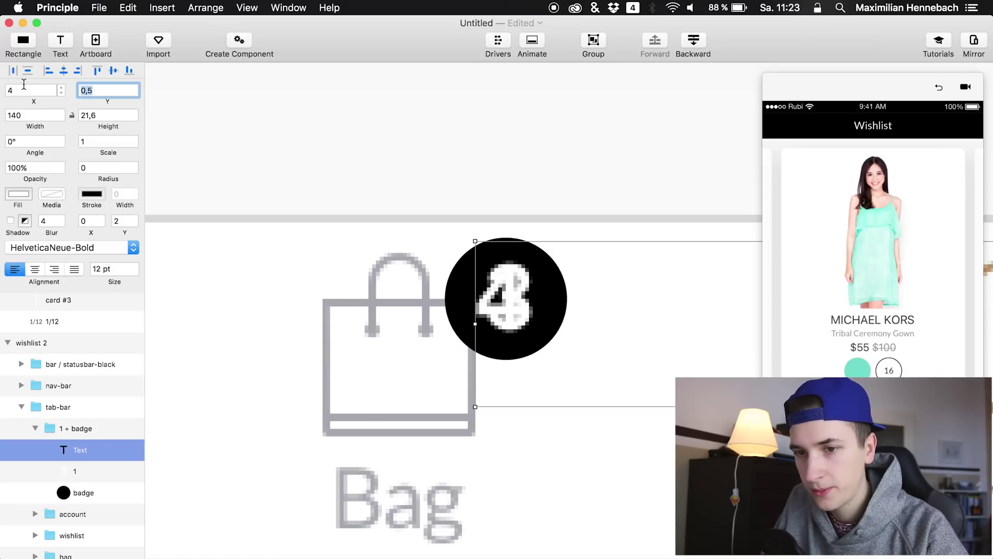
{"action": "left_click", "coordinate": [24, 86]}
{"action": "type", "text": "4,5"}
{"action": "key", "text": "Return"}
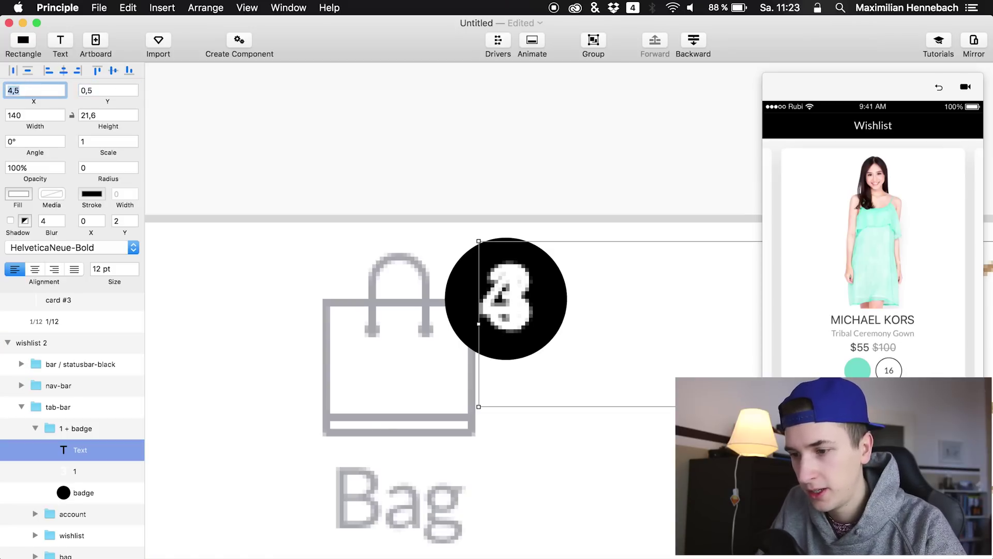
{"action": "type", "text": "5"}
{"action": "key", "text": "Return"}
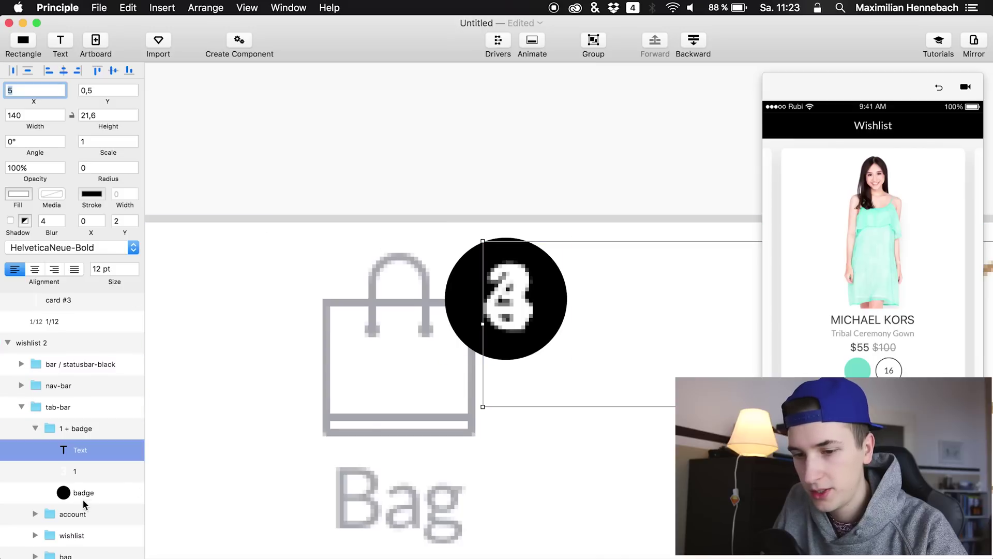
Hide the old 1 layer in the badge and set the 4's X back to 4
{"action": "left_click", "coordinate": [134, 471]}
{"action": "scroll", "coordinate": [371, 400], "scroll_direction": "down", "scroll_amount": 2}
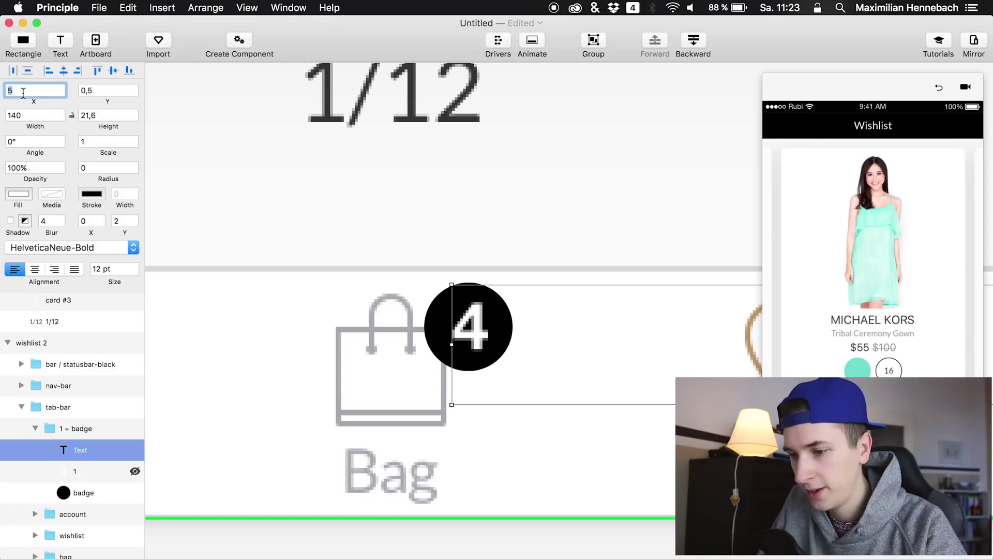
{"action": "type", "text": "5"}
{"action": "type", "text": "4"}
{"action": "key", "text": "Return"}
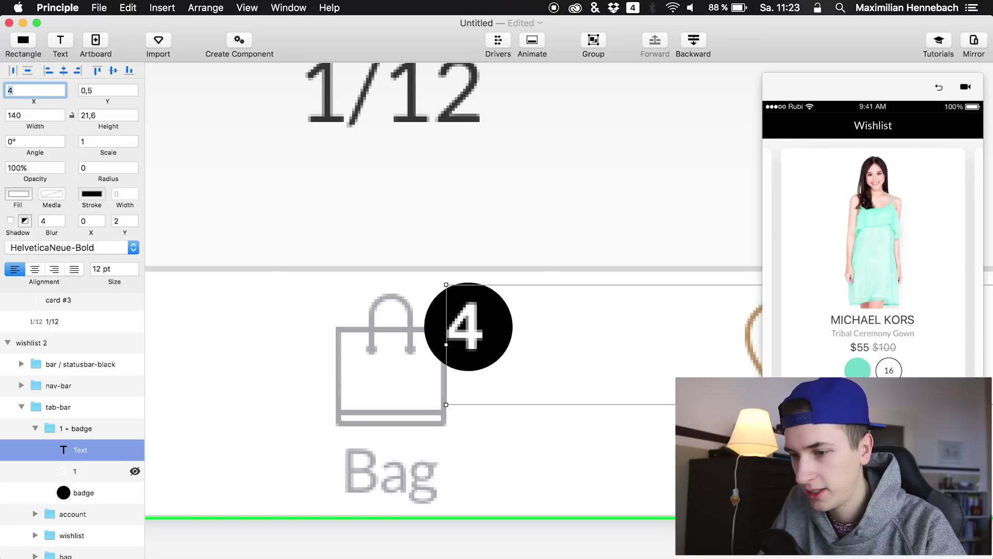
{"action": "left_click", "coordinate": [248, 190]}
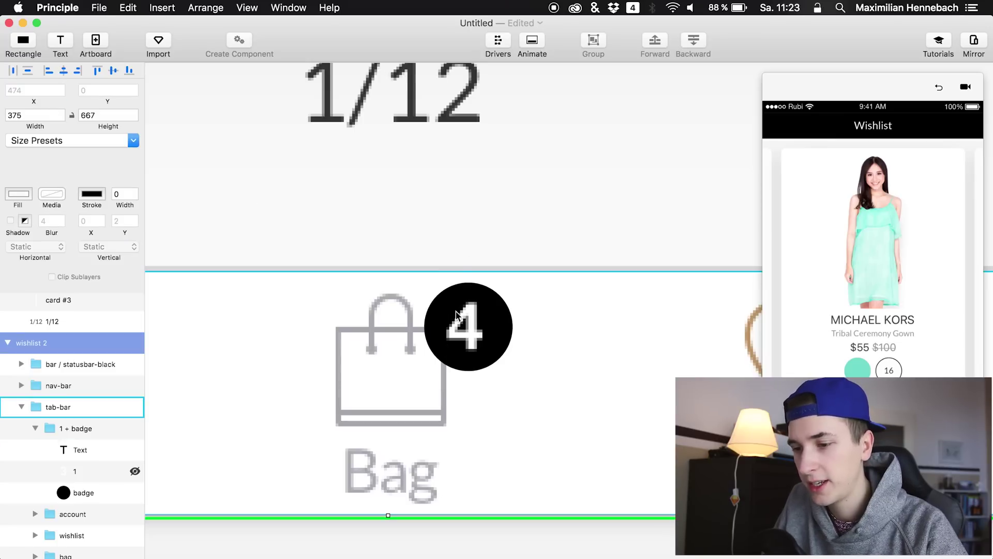
Delete the hidden 1 layer from the 1 + badge group
{"action": "scroll", "coordinate": [456, 315], "scroll_direction": "down", "scroll_amount": 10}
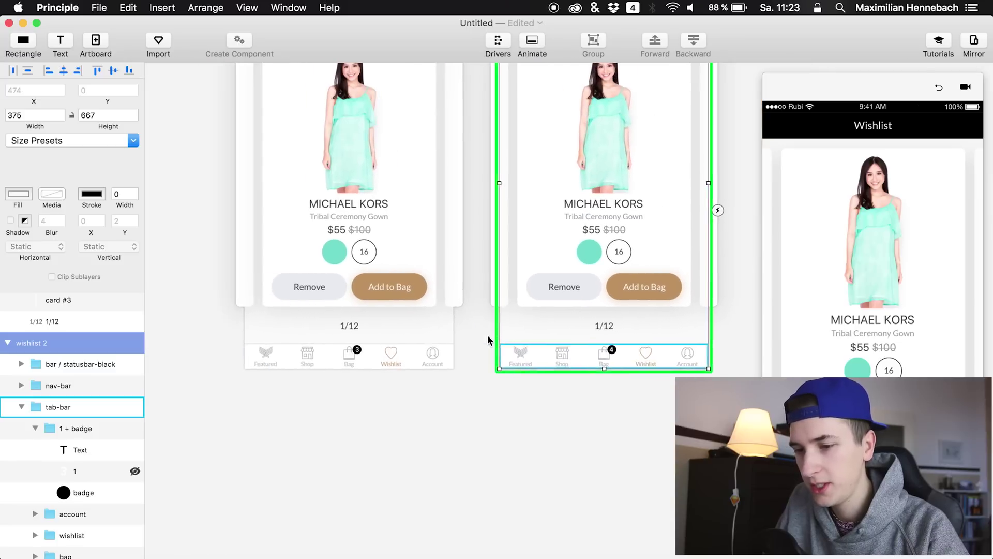
{"action": "scroll", "coordinate": [437, 388], "scroll_direction": "left", "scroll_amount": 3}
{"action": "scroll", "coordinate": [436, 388], "scroll_direction": "right", "scroll_amount": 5}
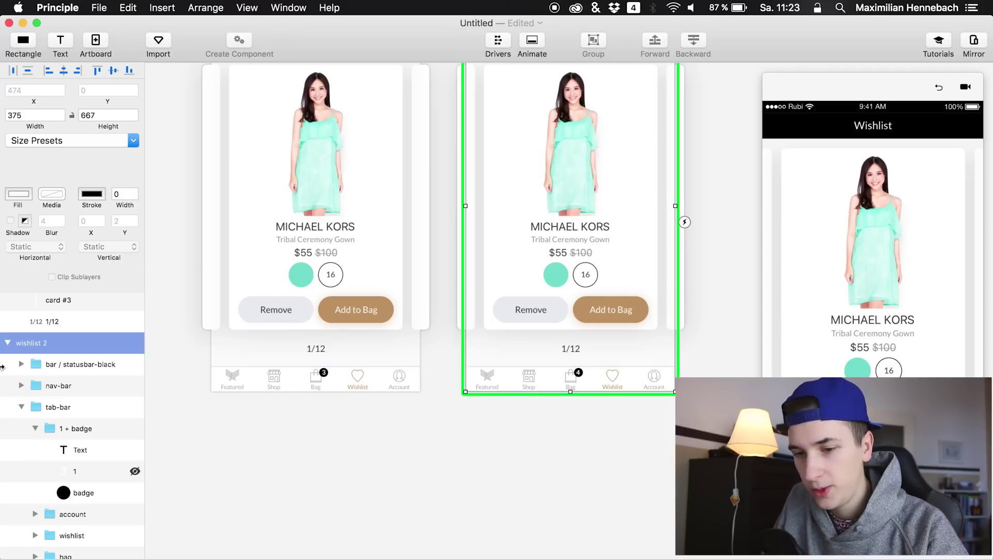
{"action": "left_click", "coordinate": [100, 472]}
{"action": "key", "text": "BackSpace"}
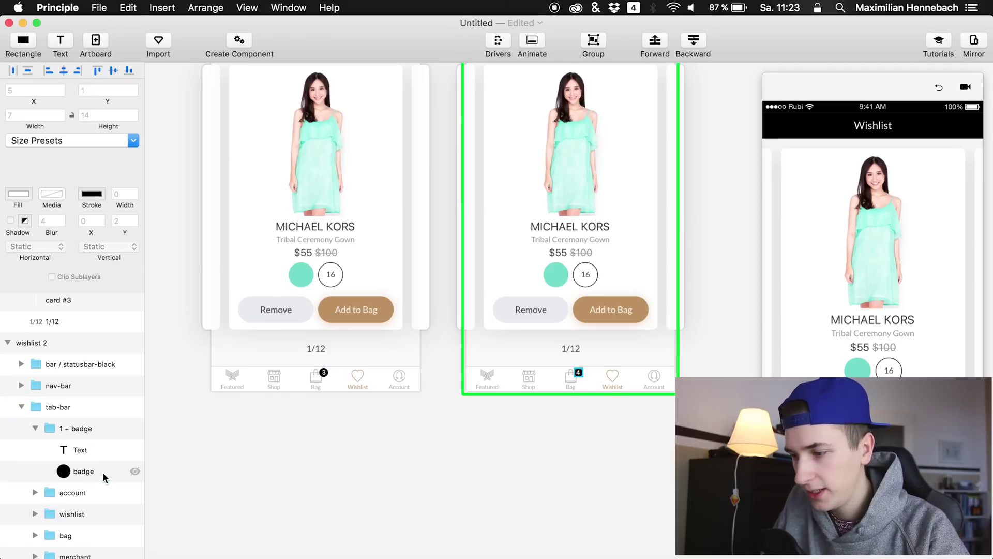
Reselect the tab-bar group, the badge's number text, then the 1 + badge group
{"action": "scroll", "coordinate": [552, 395], "scroll_direction": "up", "scroll_amount": 5}
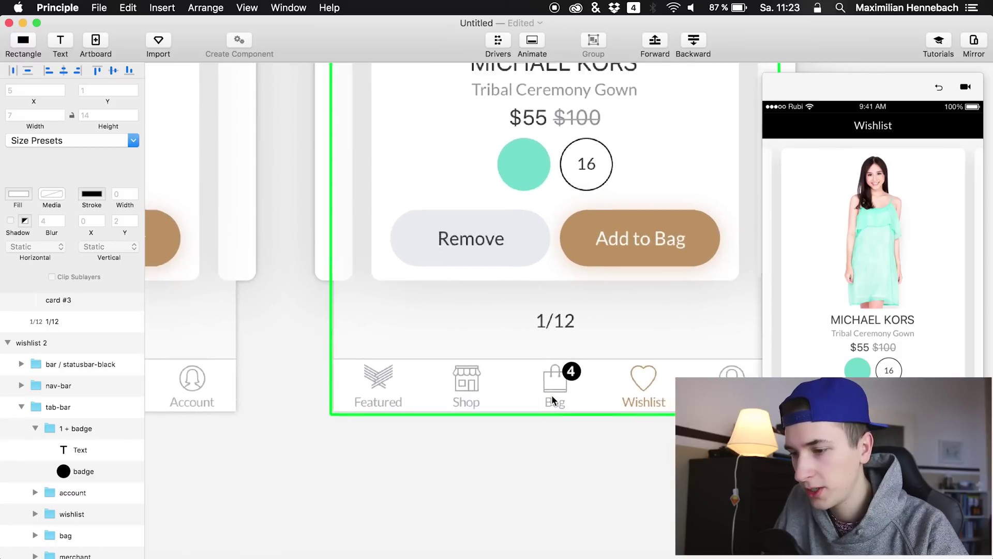
{"action": "left_click", "coordinate": [551, 395]}
{"action": "scroll", "coordinate": [553, 391], "scroll_direction": "up", "scroll_amount": 5}
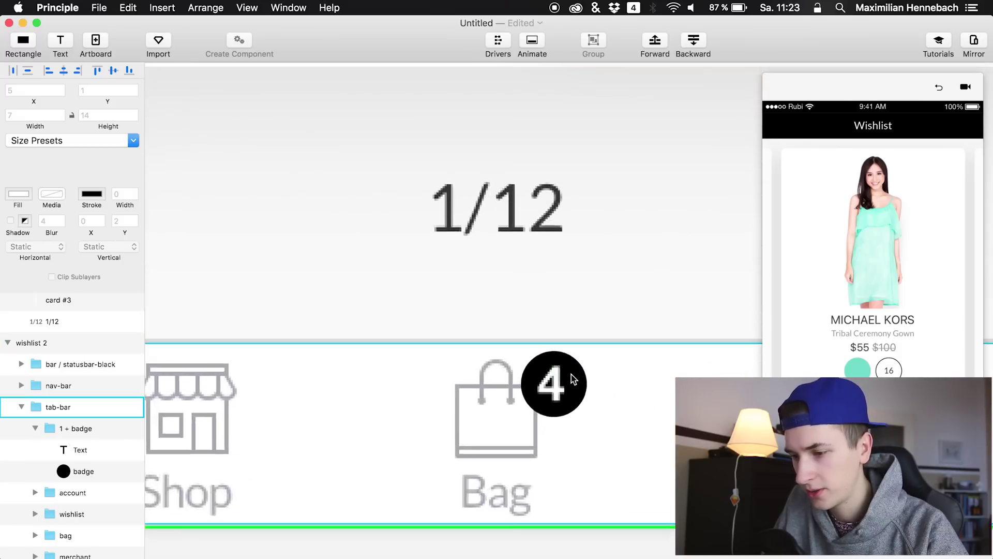
{"action": "left_click", "coordinate": [554, 387]}
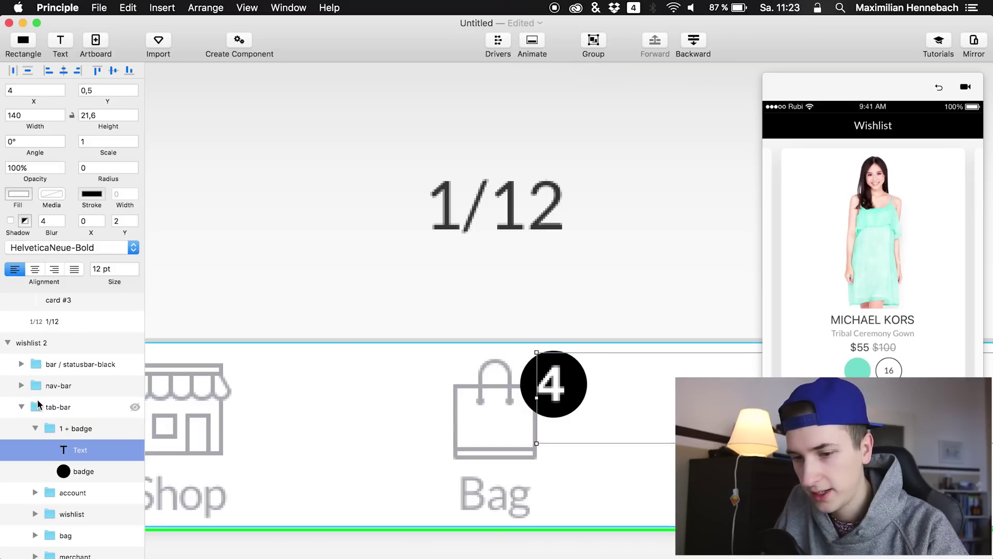
{"action": "left_click", "coordinate": [66, 423]}
Set the badge's Text layer X position to 4,5
{"action": "key", "text": "Down"}
{"action": "left_click", "coordinate": [30, 86]}
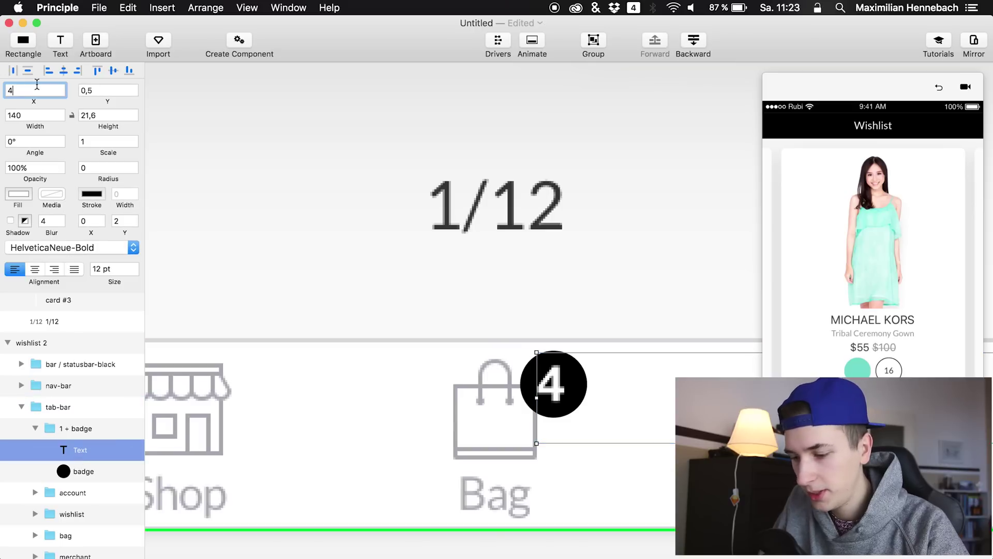
{"action": "type", "text": ",5"}
{"action": "key", "text": "Return"}
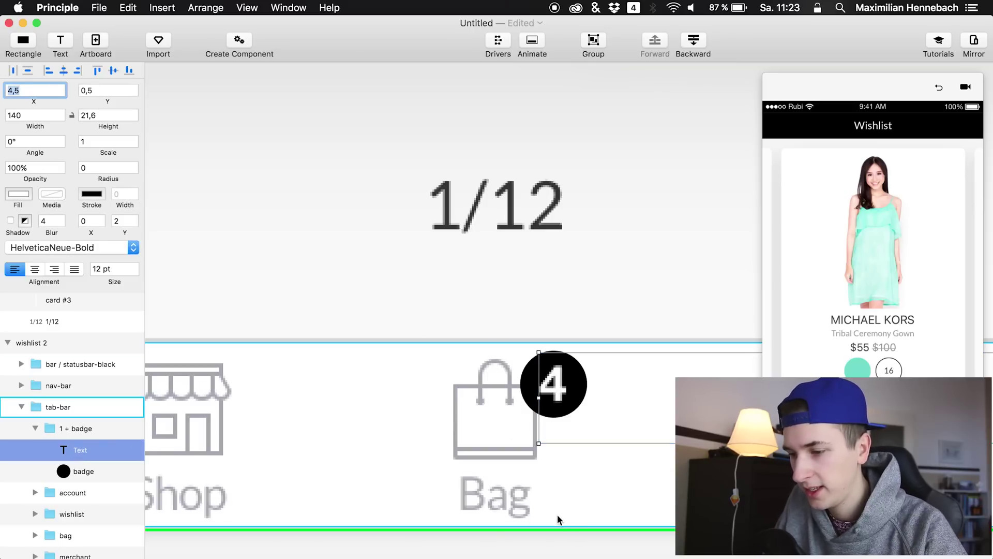
Narrow the 4's text box to 12 wide so it hugs the digit
{"action": "scroll", "coordinate": [558, 515], "scroll_direction": "down", "scroll_amount": 5}
{"action": "scroll", "coordinate": [529, 511], "scroll_direction": "right", "scroll_amount": 10}
{"action": "scroll", "coordinate": [530, 516], "scroll_direction": "down", "scroll_amount": 3}
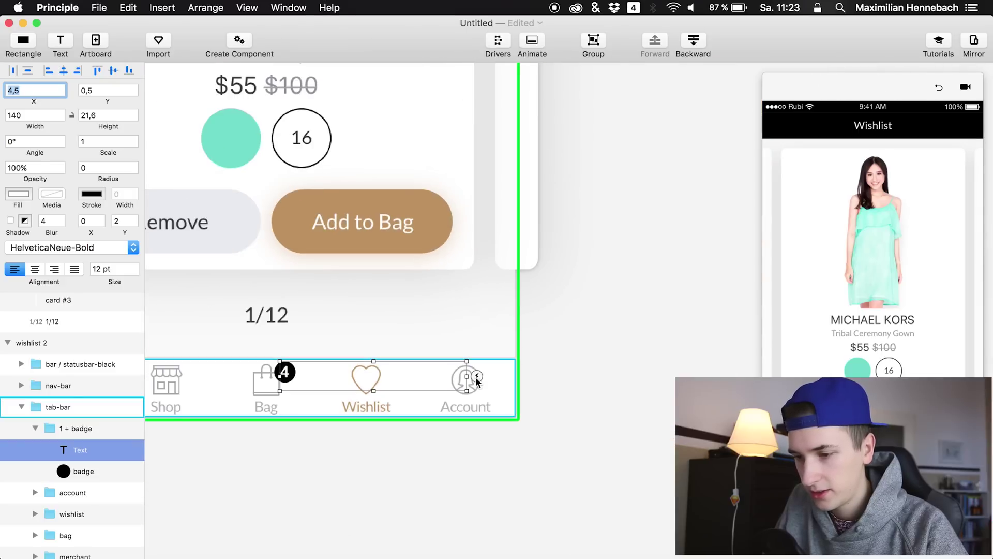
{"action": "left_click_drag", "start_coordinate": [477, 378], "coordinate": [340, 368]}
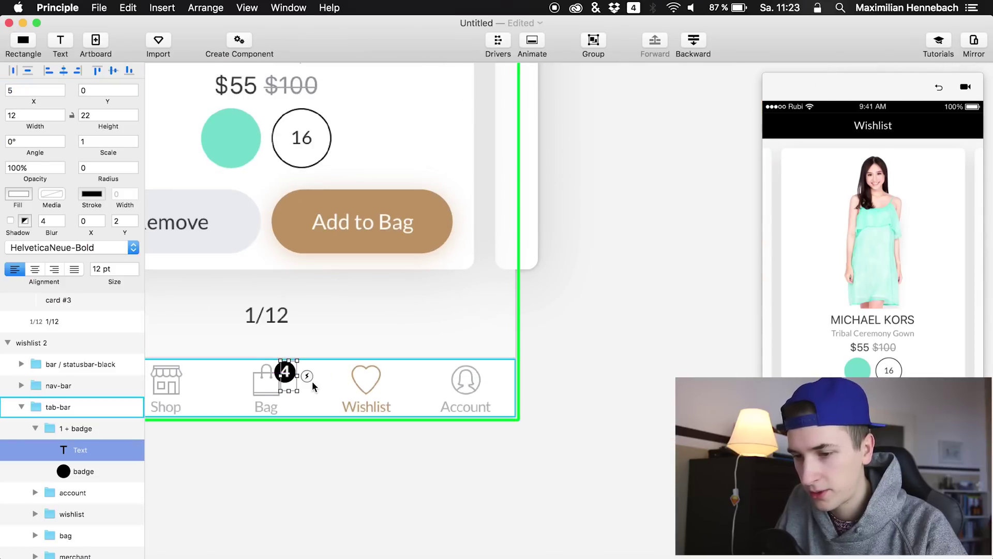
{"action": "scroll", "coordinate": [315, 383], "scroll_direction": "left", "scroll_amount": 5}
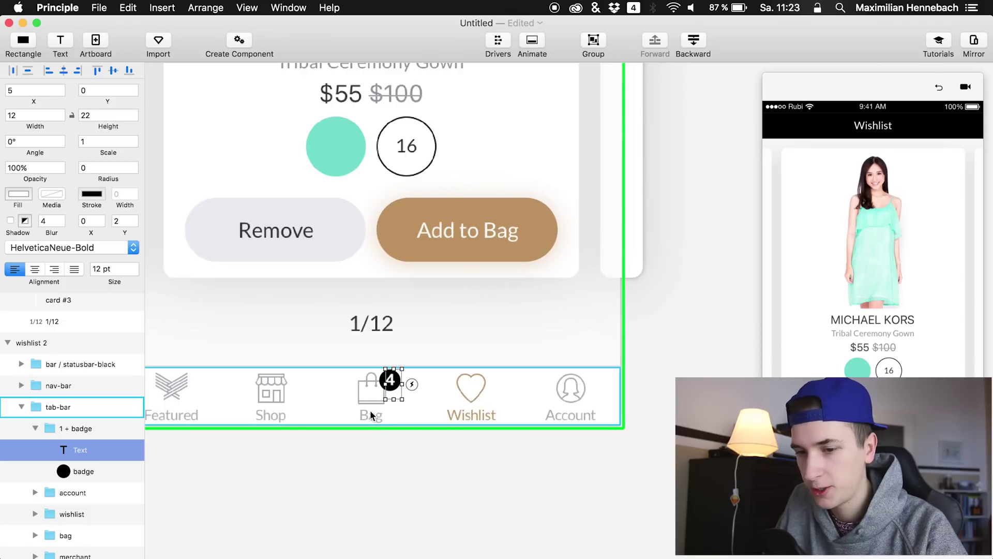
{"action": "scroll", "coordinate": [370, 411], "scroll_direction": "left", "scroll_amount": 5}
{"action": "scroll", "coordinate": [370, 409], "scroll_direction": "down", "scroll_amount": 5}
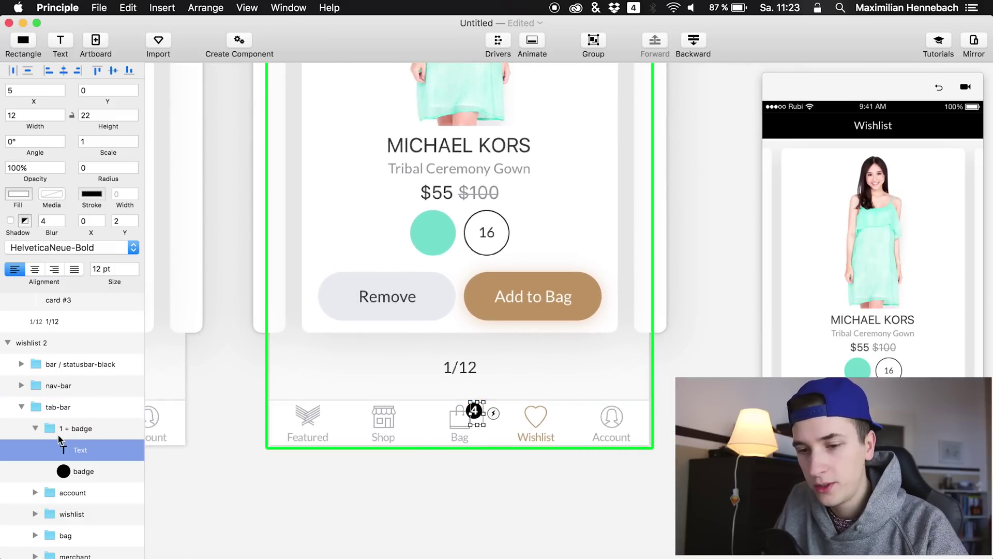
Reselect the badge's 4 text and place the 1 + badge group into the first wishlist artboard
{"action": "left_click", "coordinate": [115, 419]}
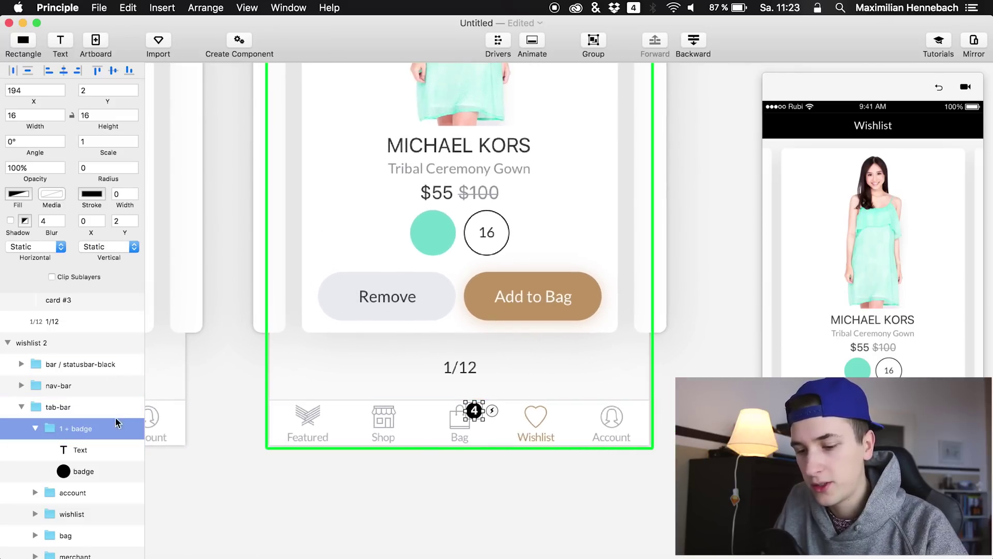
{"action": "left_click", "coordinate": [21, 407]}
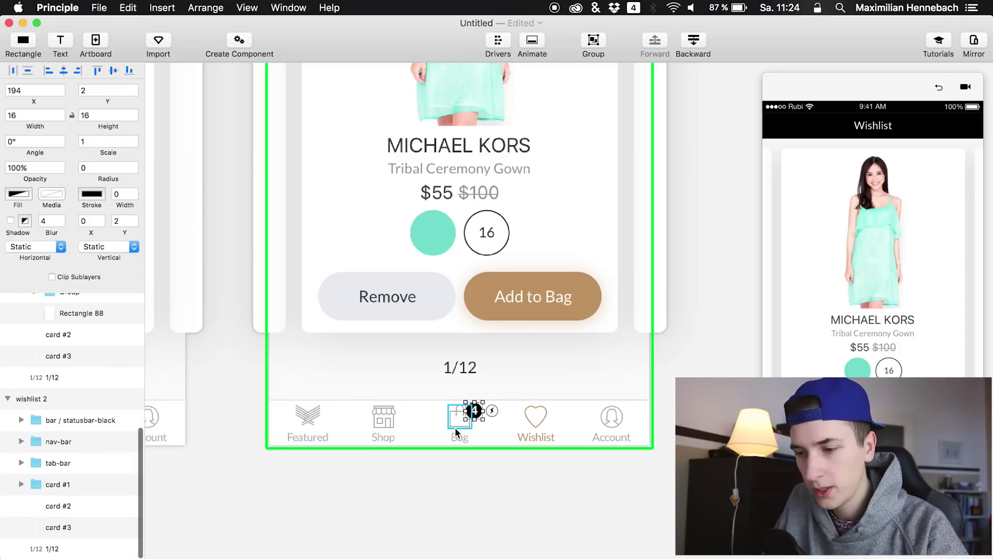
{"action": "left_click", "coordinate": [474, 410]}
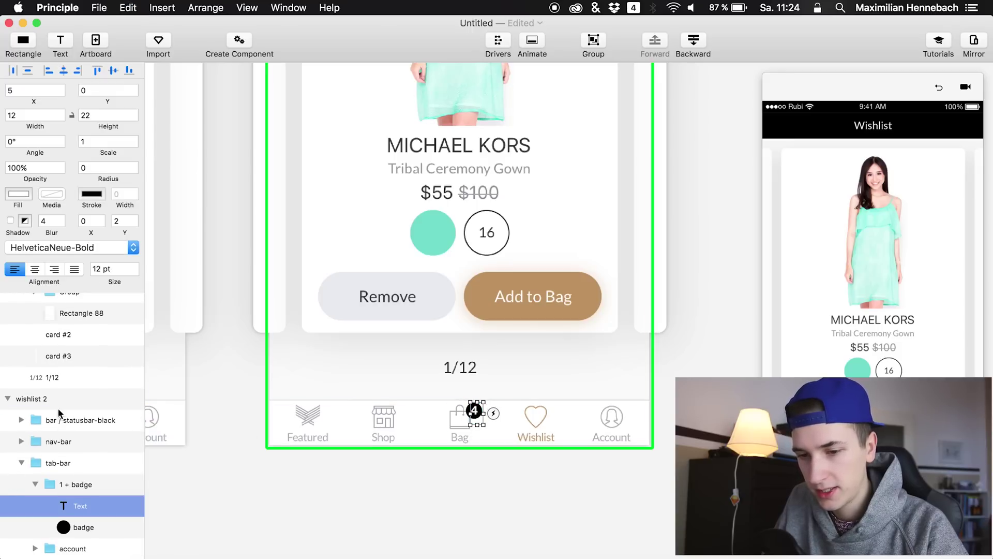
{"action": "scroll", "coordinate": [58, 407], "scroll_direction": "up", "scroll_amount": 10}
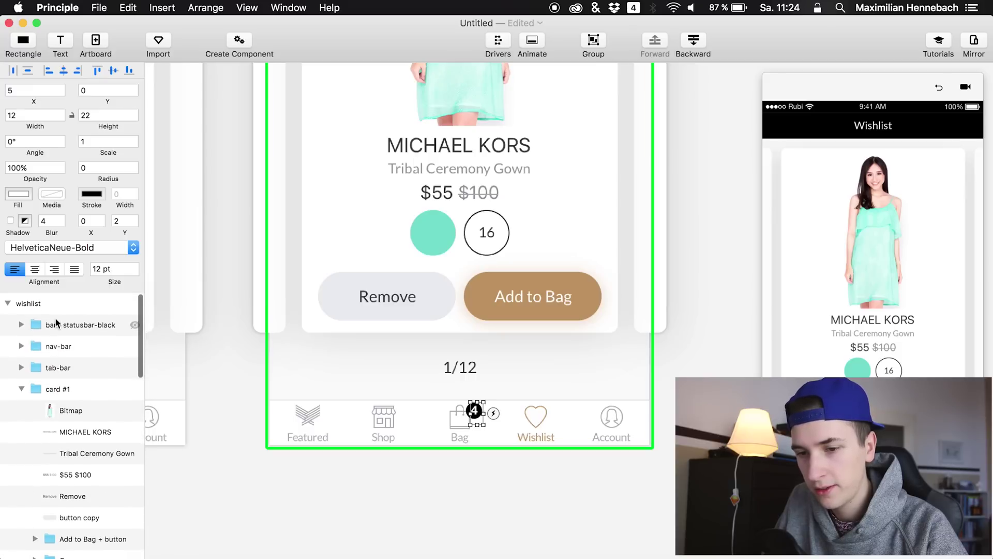
{"action": "key", "text": "super+g"}
Pan and zoom the canvas onto the 4 badge over the first artboard's Bag tab
{"action": "scroll", "coordinate": [265, 375], "scroll_direction": "right", "scroll_amount": 3}
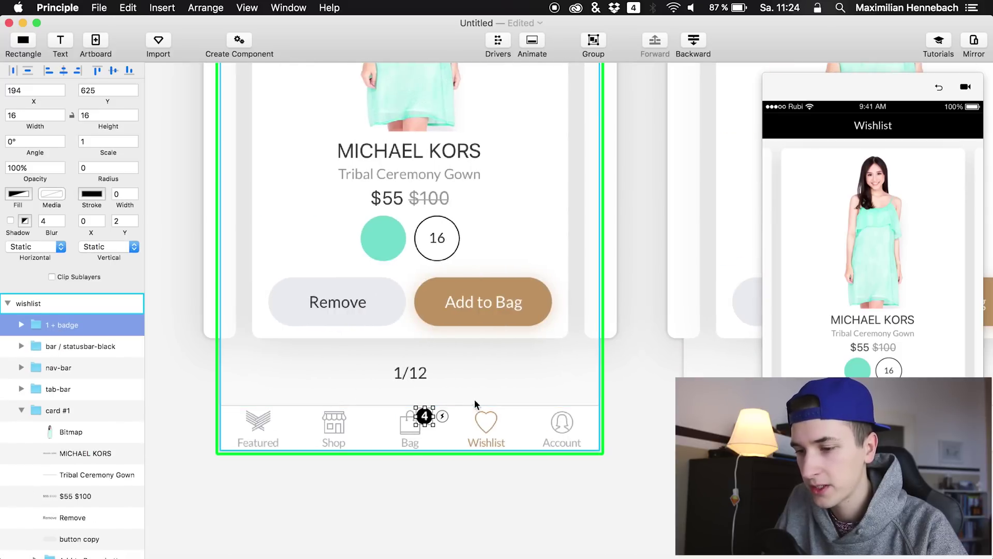
{"action": "scroll", "coordinate": [412, 409], "scroll_direction": "up", "scroll_amount": 5}
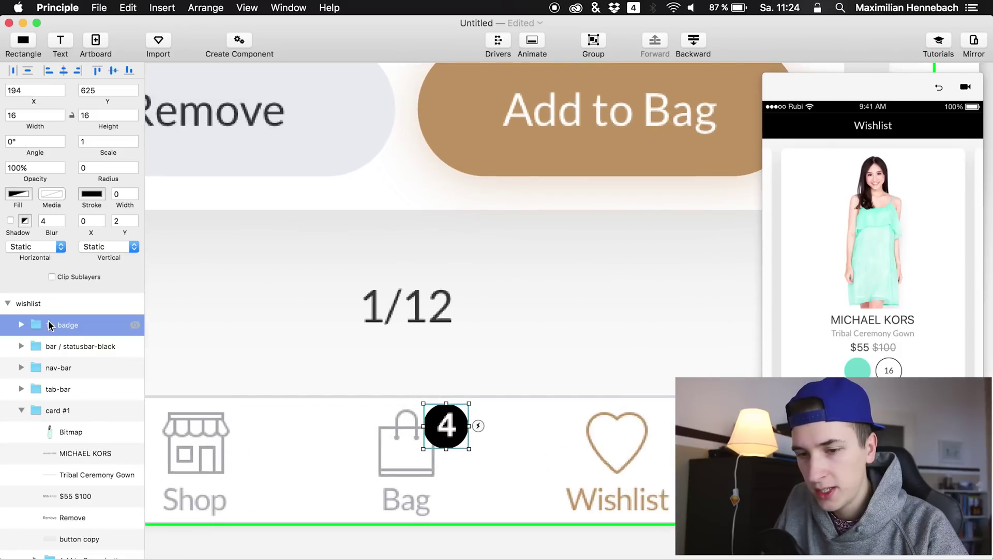
{"action": "scroll", "coordinate": [395, 380], "scroll_direction": "right", "scroll_amount": 3}
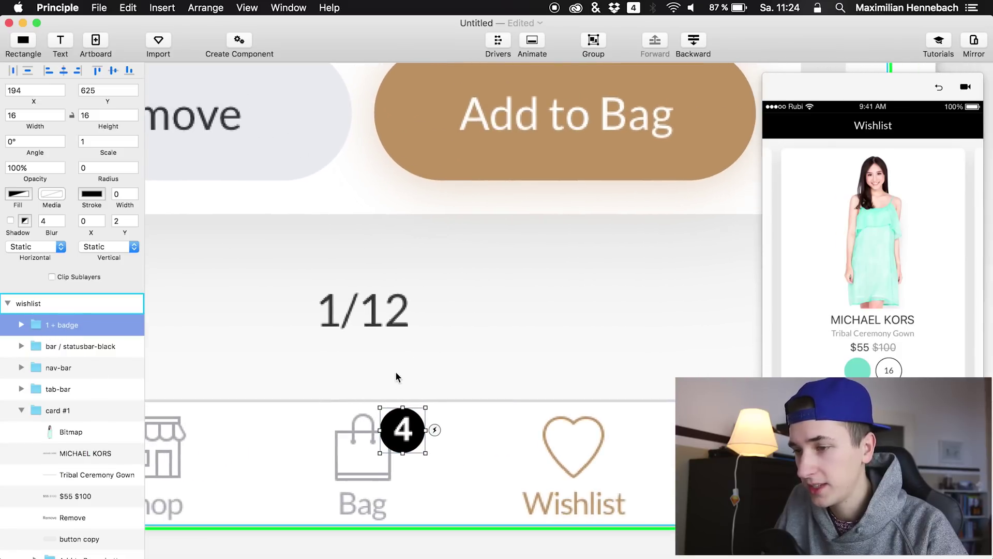
{"action": "scroll", "coordinate": [566, 341], "scroll_direction": "down", "scroll_amount": 5}
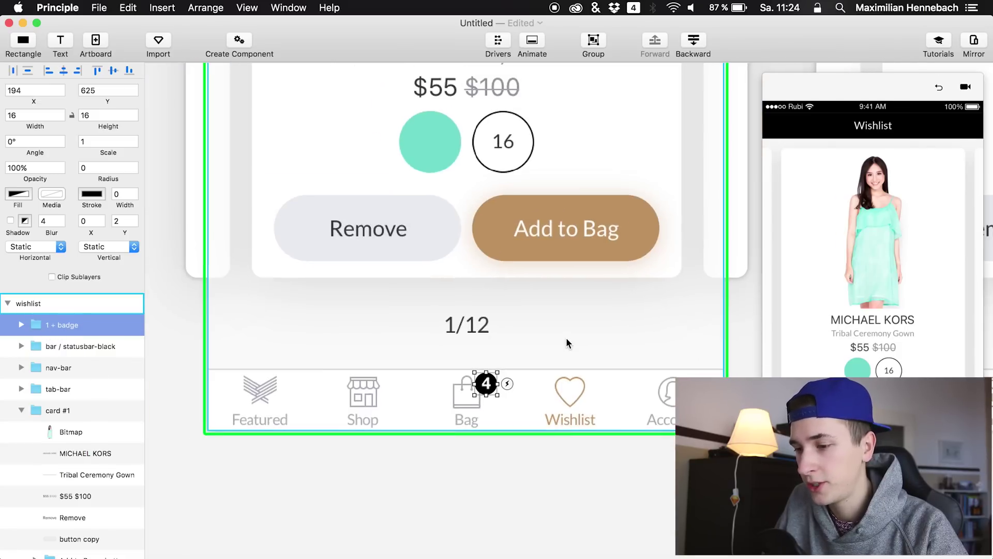
{"action": "scroll", "coordinate": [567, 343], "scroll_direction": "down", "scroll_amount": 3}
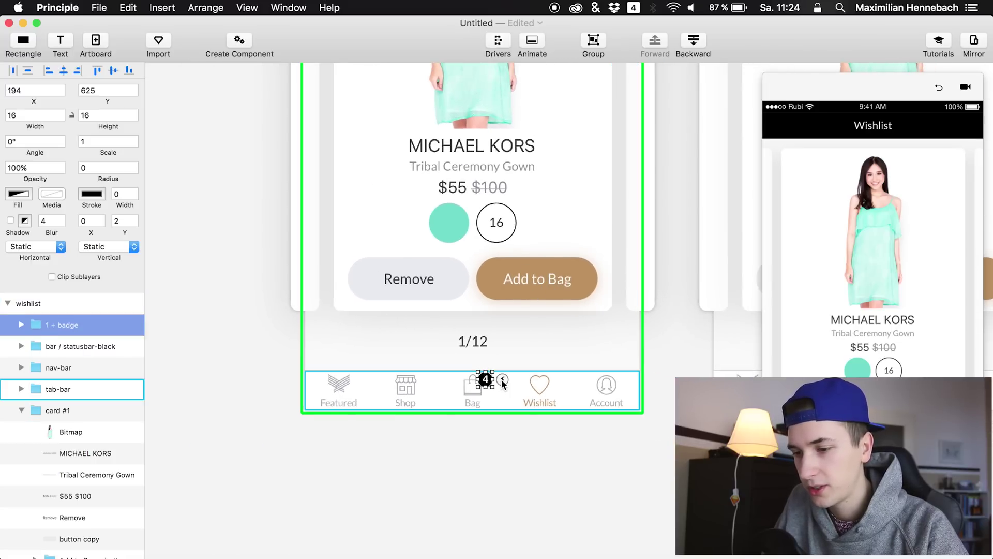
{"action": "scroll", "coordinate": [468, 365], "scroll_direction": "up", "scroll_amount": 5}
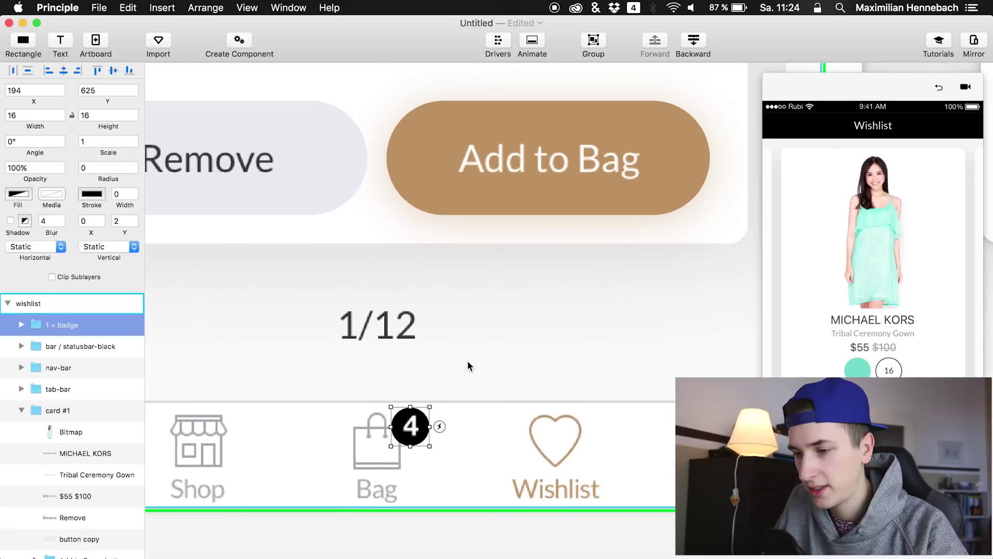
Move the 4 badge onto Add to Bag and stretch its circle into a rounded pill covering the button
{"action": "left_click_drag", "start_coordinate": [399, 425], "coordinate": [434, 117]}
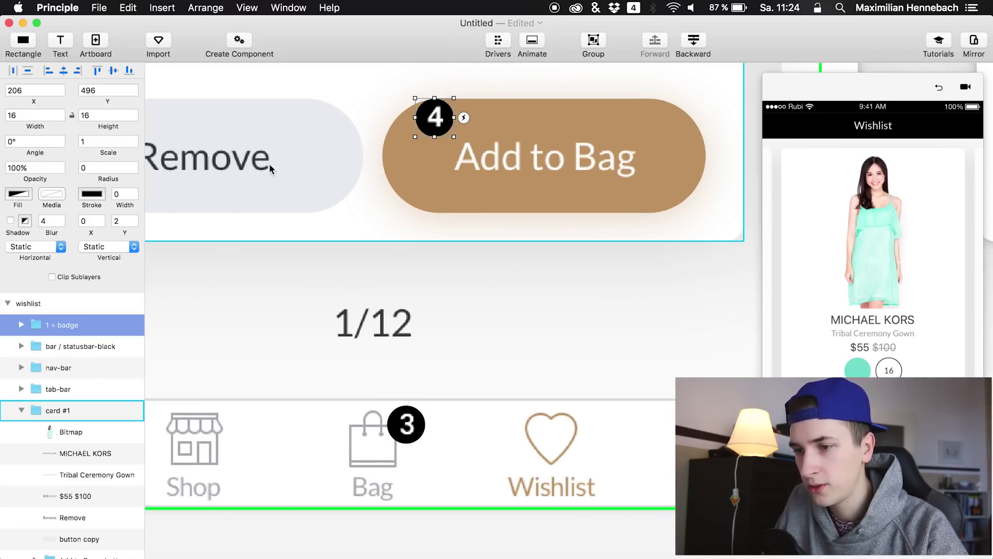
{"action": "left_click", "coordinate": [21, 325]}
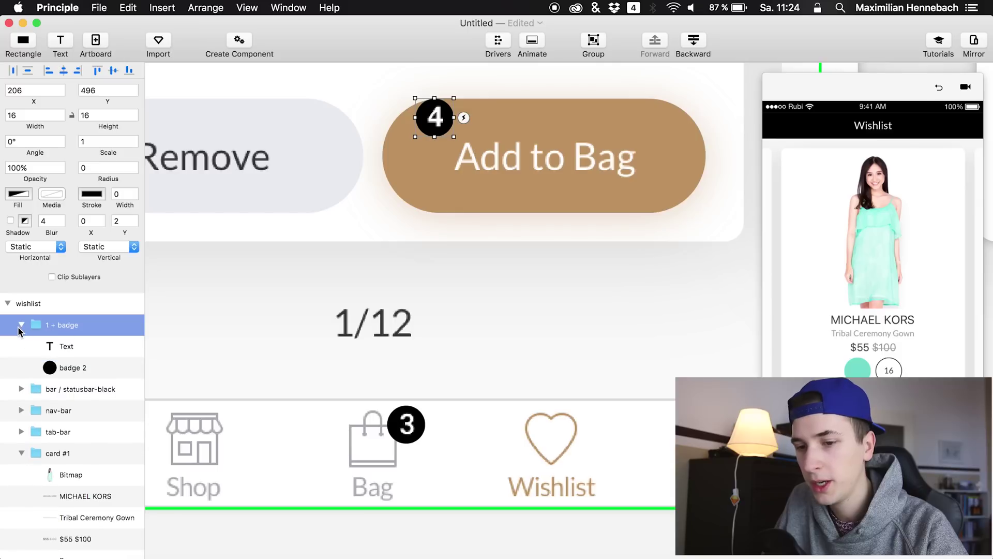
{"action": "left_click", "coordinate": [50, 370]}
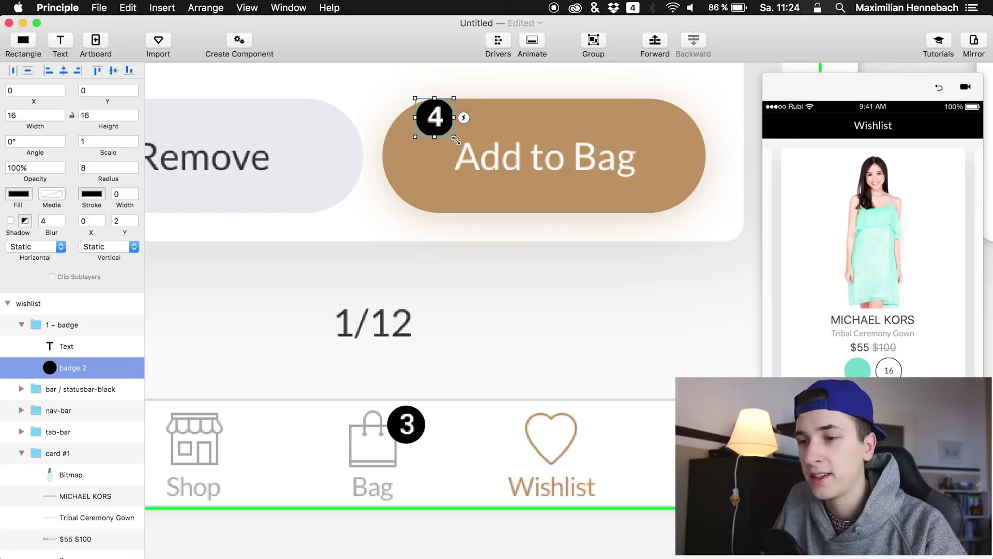
{"action": "left_click_drag", "start_coordinate": [456, 139], "coordinate": [673, 217]}
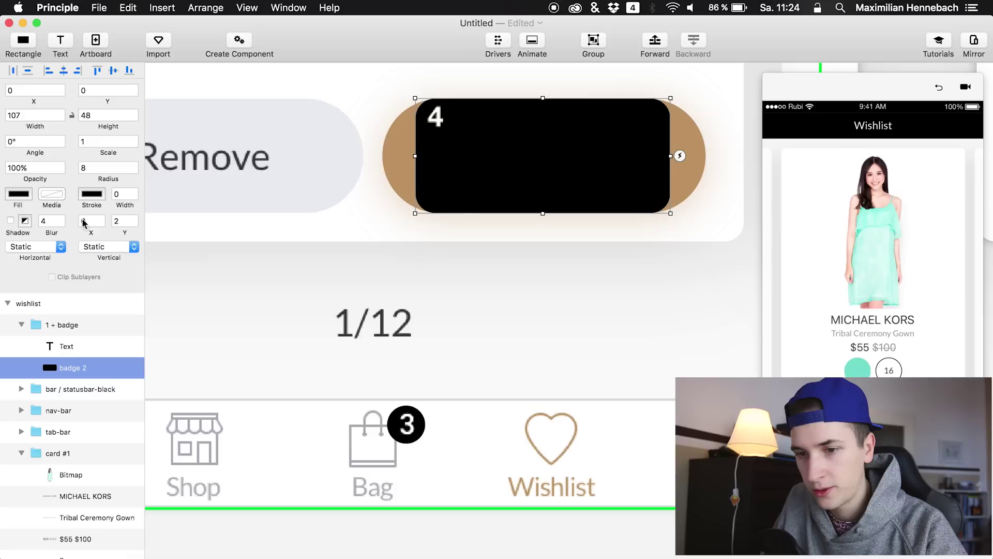
{"action": "left_click_drag", "start_coordinate": [104, 177], "coordinate": [168, 178]}
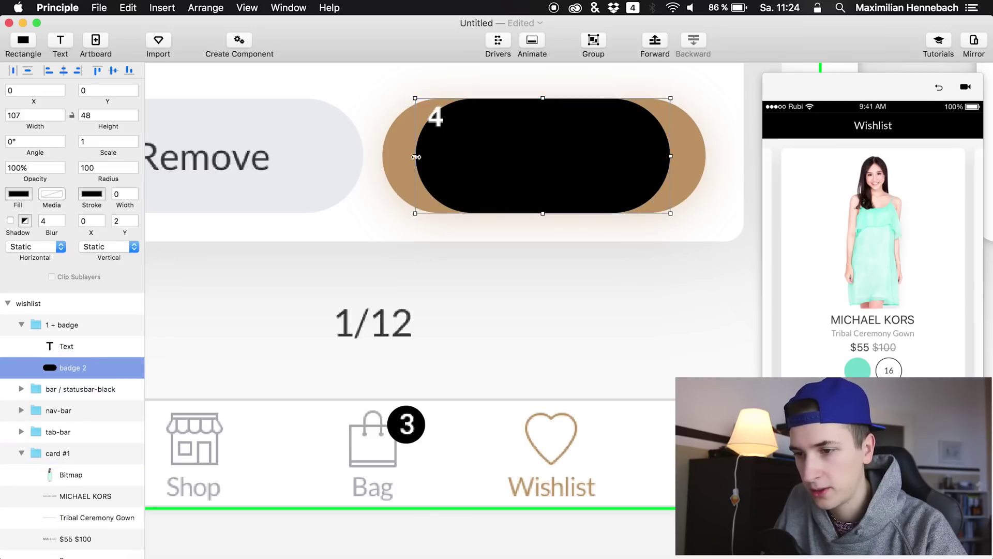
{"action": "left_click_drag", "start_coordinate": [416, 156], "coordinate": [385, 155]}
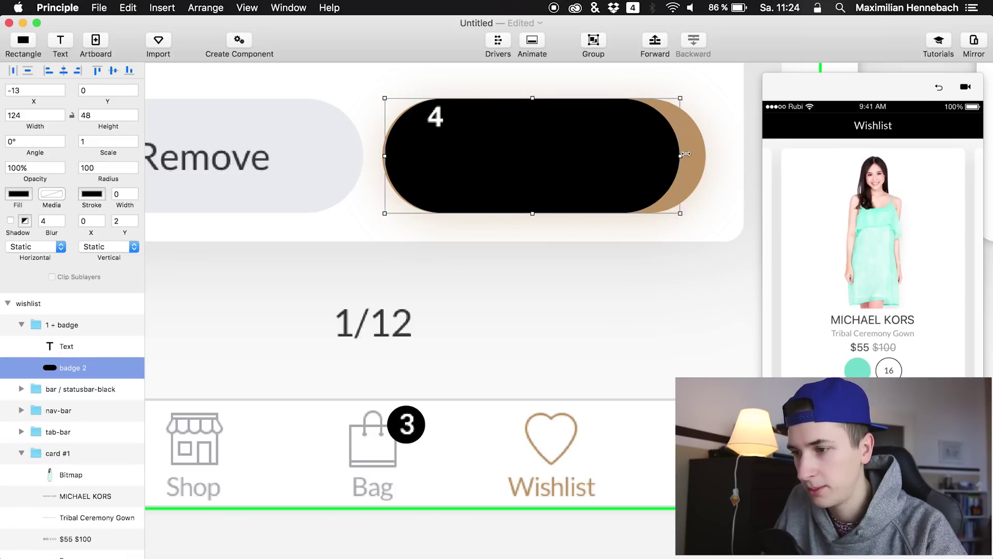
{"action": "key", "text": "super+shift+Right"}
Enlarge the 4 to 41 pt and centre it within the black pill
{"action": "left_click_drag", "start_coordinate": [435, 118], "coordinate": [539, 144]}
{"action": "left_click_drag", "start_coordinate": [558, 177], "coordinate": [638, 209]}
{"action": "left_click_drag", "start_coordinate": [113, 281], "coordinate": [130, 280]}
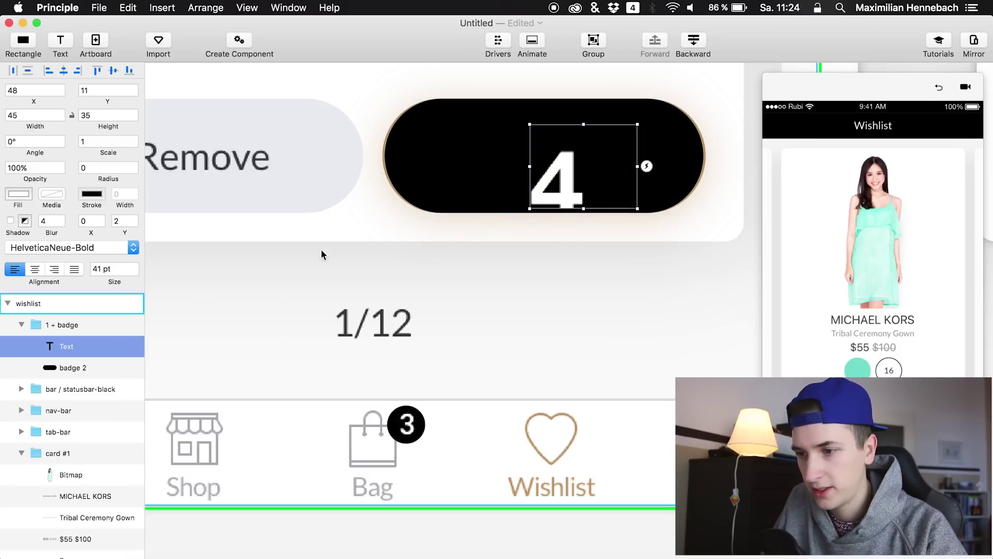
{"action": "left_click_drag", "start_coordinate": [559, 191], "coordinate": [567, 213]}
{"action": "left_click_drag", "start_coordinate": [620, 192], "coordinate": [591, 192]}
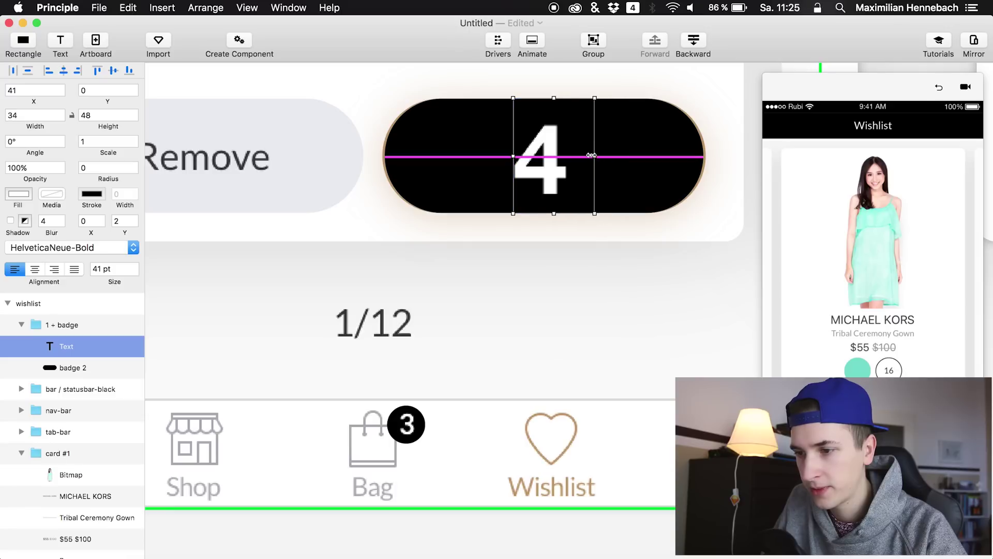
{"action": "left_click_drag", "start_coordinate": [535, 164], "coordinate": [539, 155]}
{"action": "left_click", "coordinate": [544, 306]}
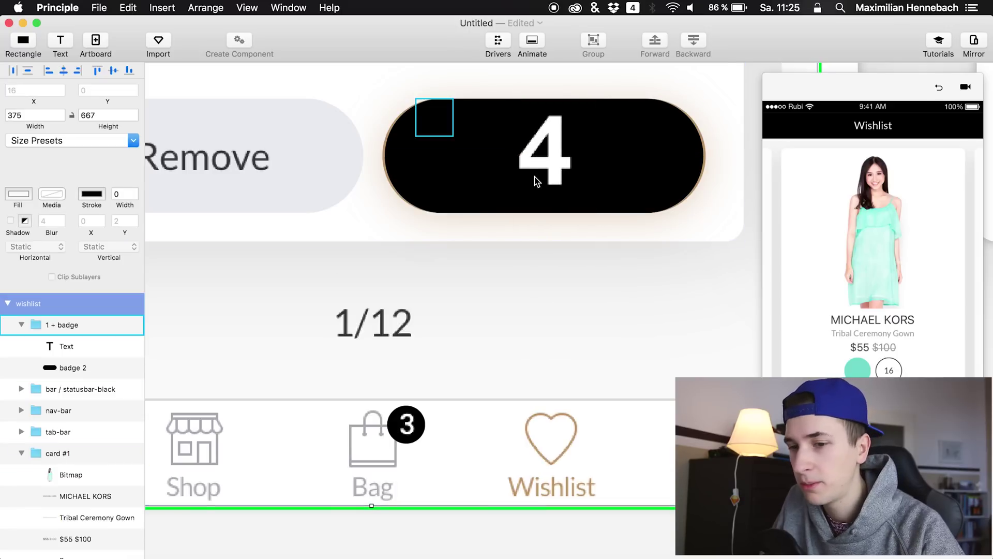
Shrink the 1 + badge group to the pill's left end and set its opacity to 0%
{"action": "left_click", "coordinate": [48, 327]}
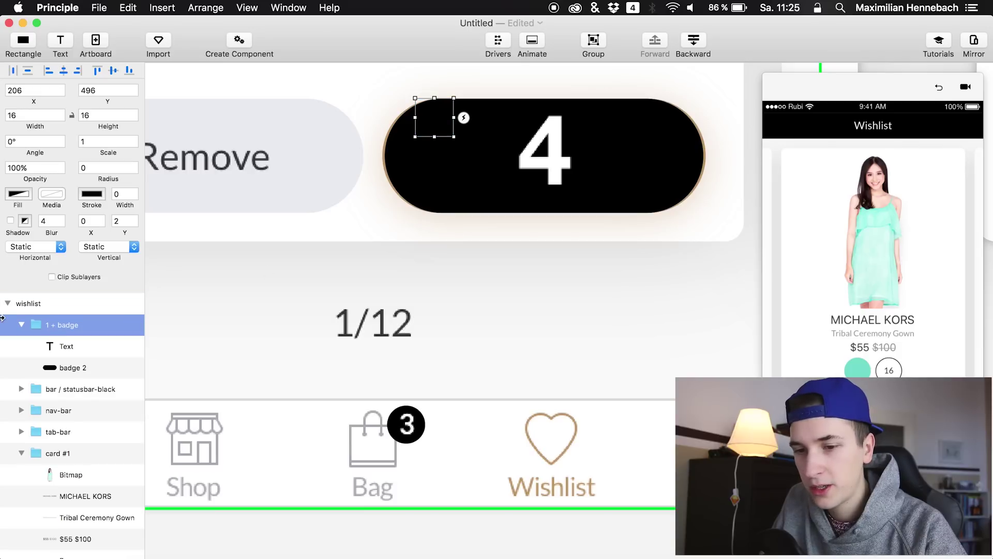
{"action": "left_click_drag", "start_coordinate": [34, 179], "coordinate": [2, 173]}
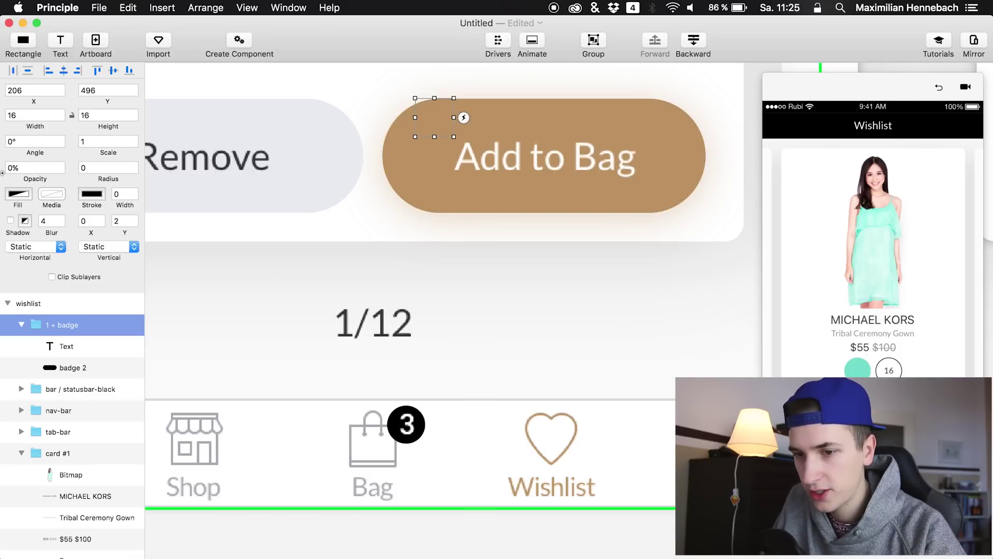
{"action": "left_click", "coordinate": [272, 247]}
{"action": "scroll", "coordinate": [451, 272], "scroll_direction": "down", "scroll_amount": 3}
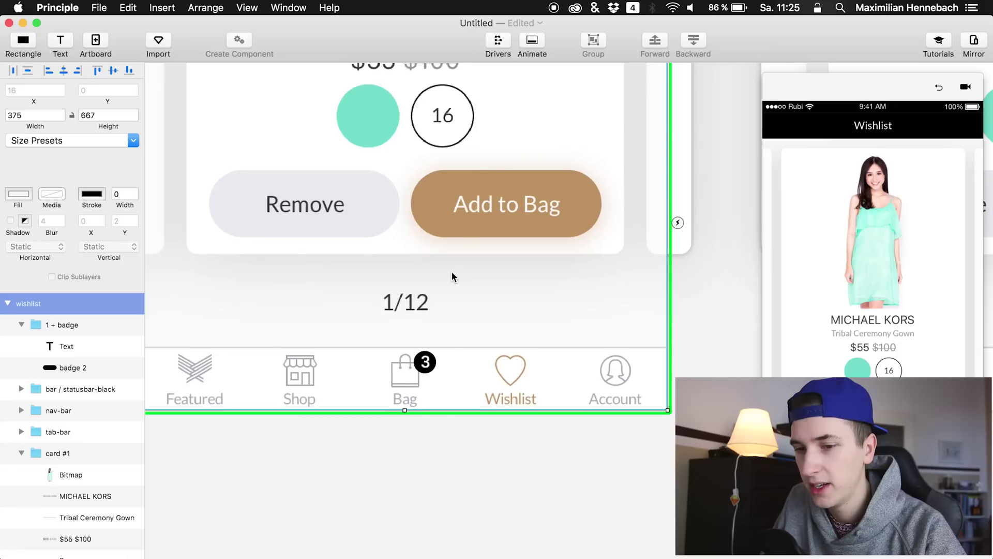
{"action": "left_click", "coordinate": [58, 325]}
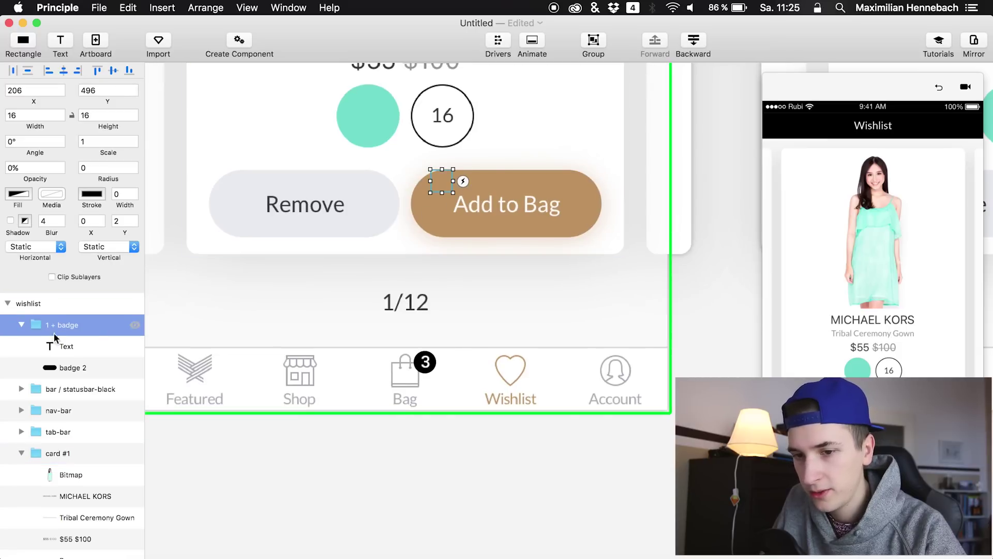
{"action": "left_click_drag", "start_coordinate": [26, 169], "coordinate": [156, 171]}
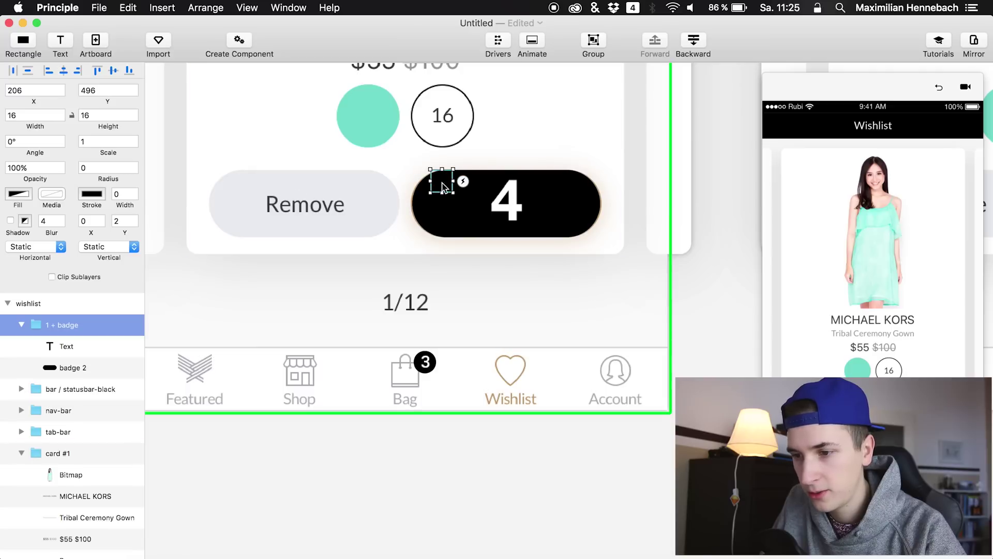
{"action": "left_click_drag", "start_coordinate": [453, 189], "coordinate": [581, 238]}
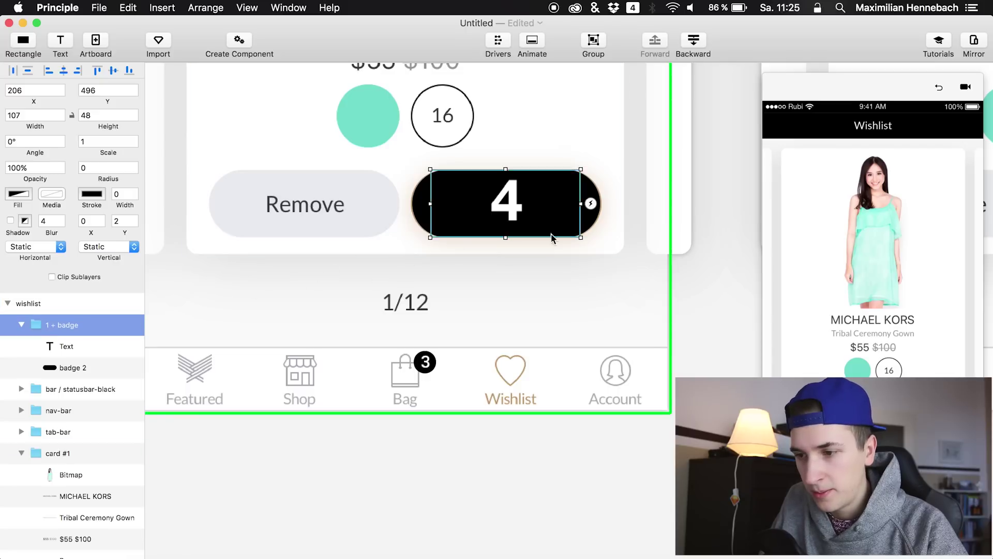
{"action": "left_click_drag", "start_coordinate": [587, 235], "coordinate": [463, 236]}
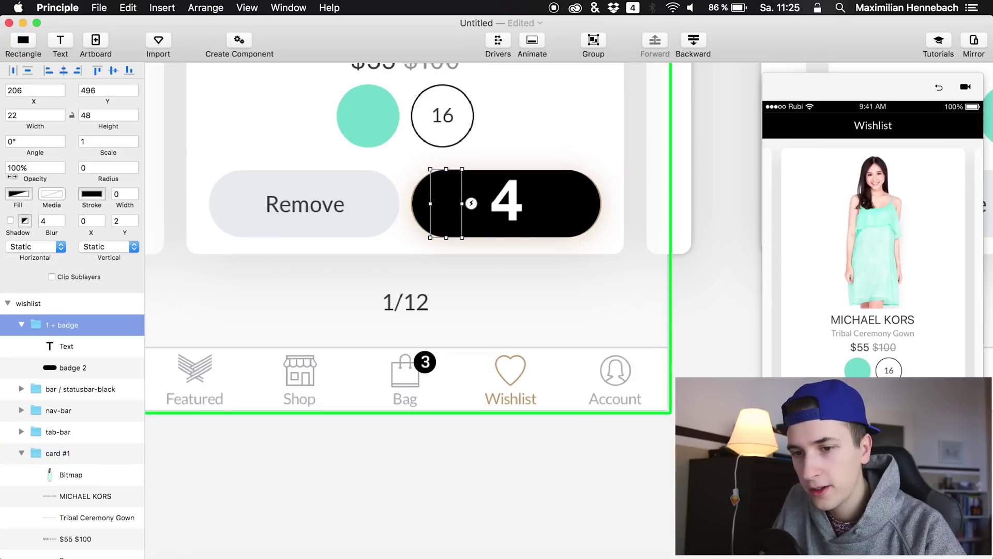
{"action": "left_click_drag", "start_coordinate": [31, 177], "coordinate": [2, 169]}
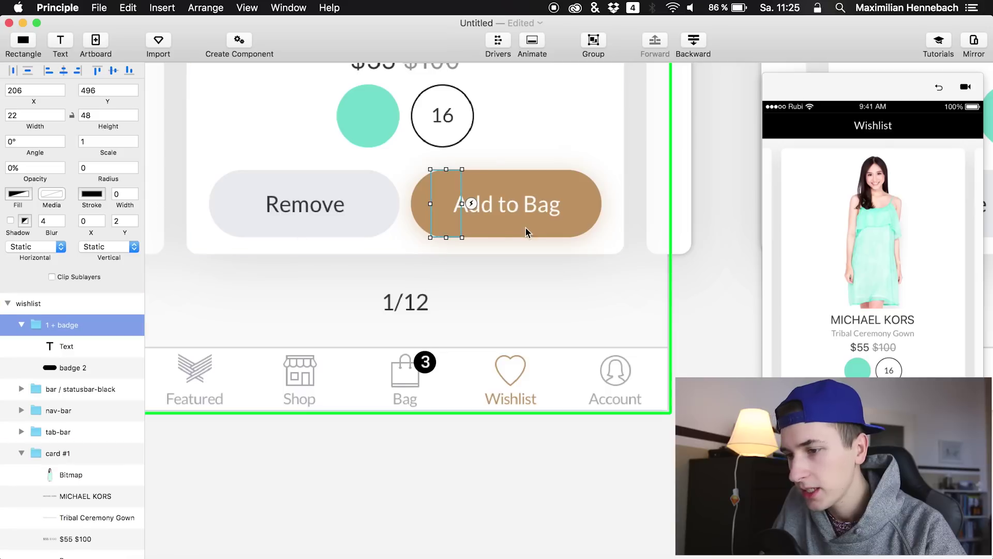
Test tapping Add to Bag in the preview, then reset it to the Wishlist screen
{"action": "left_click", "coordinate": [920, 328]}
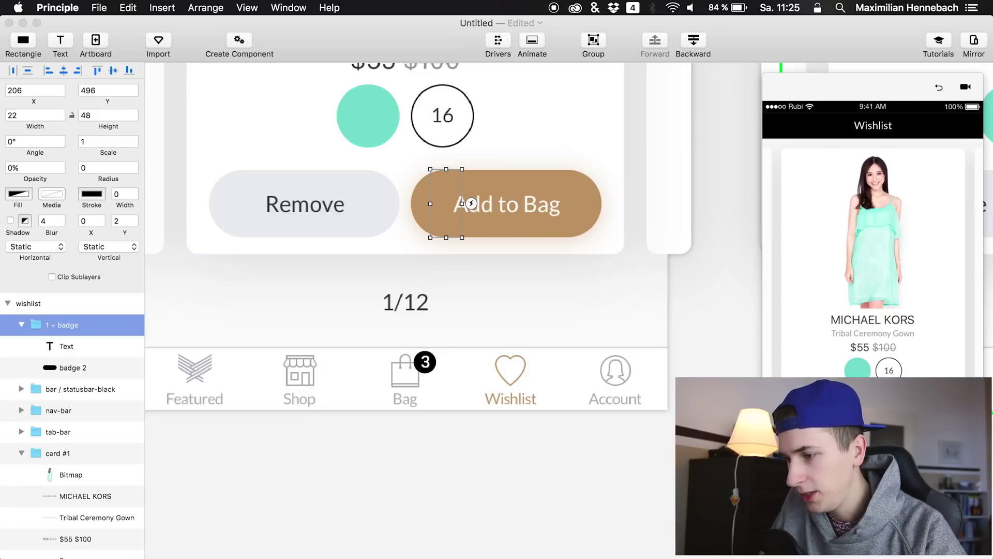
{"action": "left_click", "coordinate": [941, 90]}
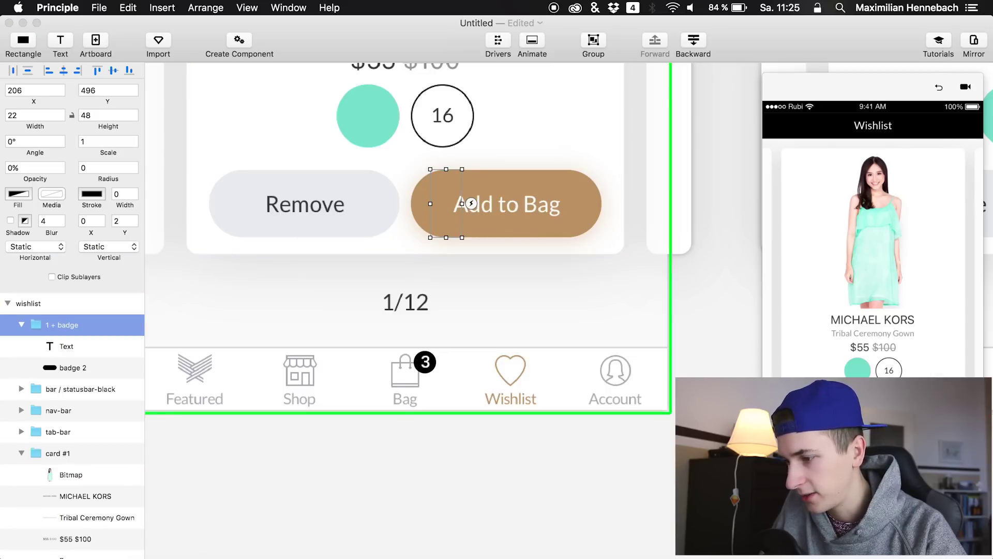
{"action": "left_click", "coordinate": [939, 89]}
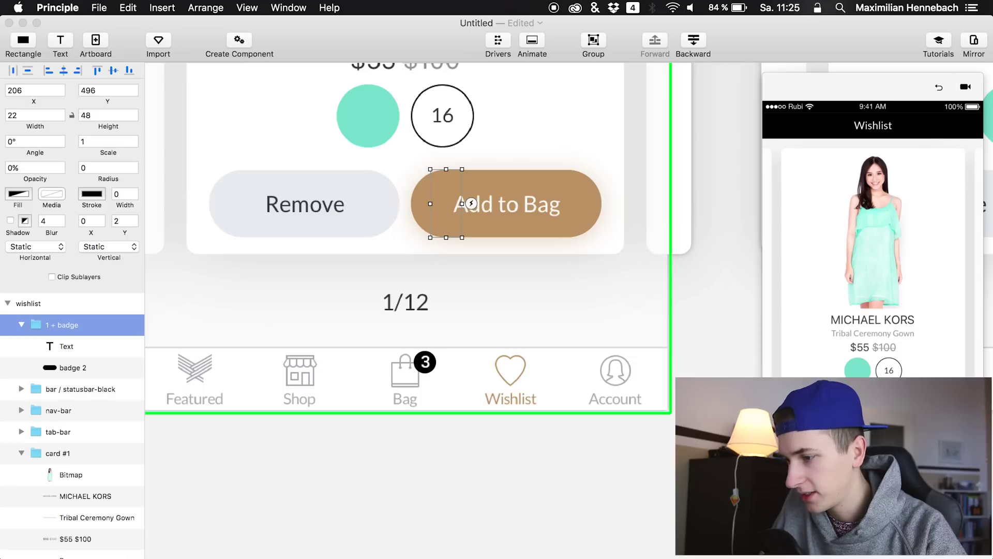
{"action": "left_click", "coordinate": [538, 300]}
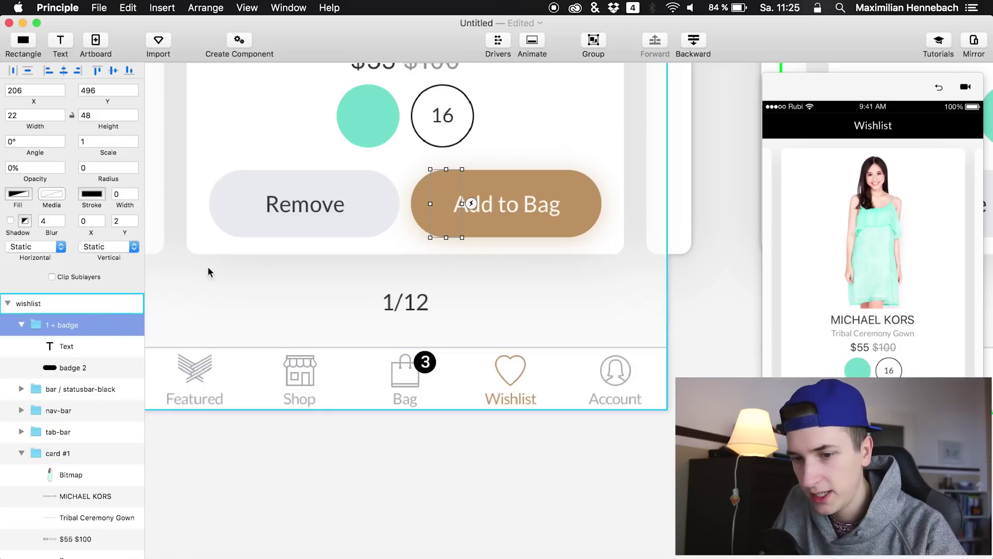
Fill the badge pill with the Add to Bag button's tan BD925D using the eyedropper
{"action": "left_click", "coordinate": [76, 358]}
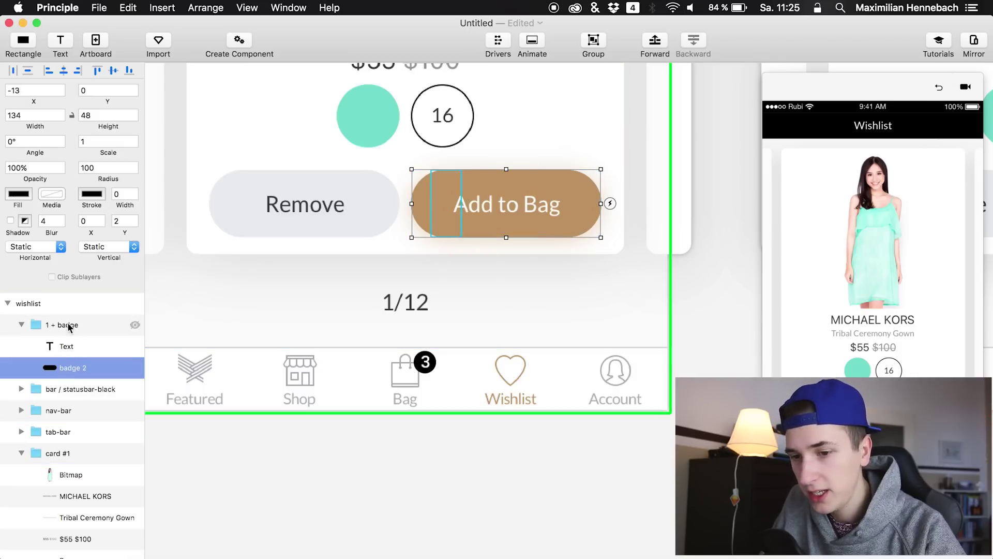
{"action": "left_click", "coordinate": [72, 325]}
{"action": "left_click", "coordinate": [80, 368]}
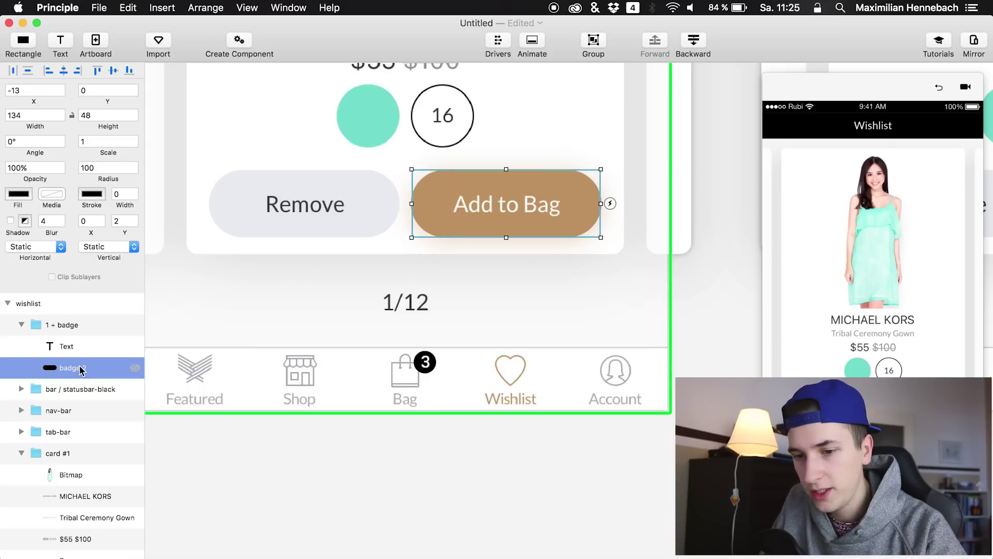
{"action": "left_click", "coordinate": [13, 195]}
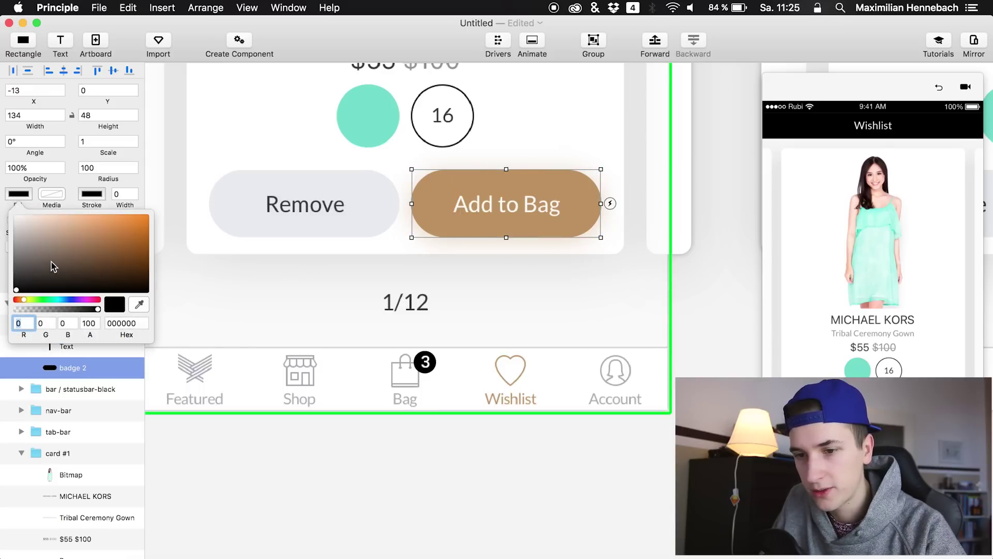
{"action": "left_click", "coordinate": [139, 304]}
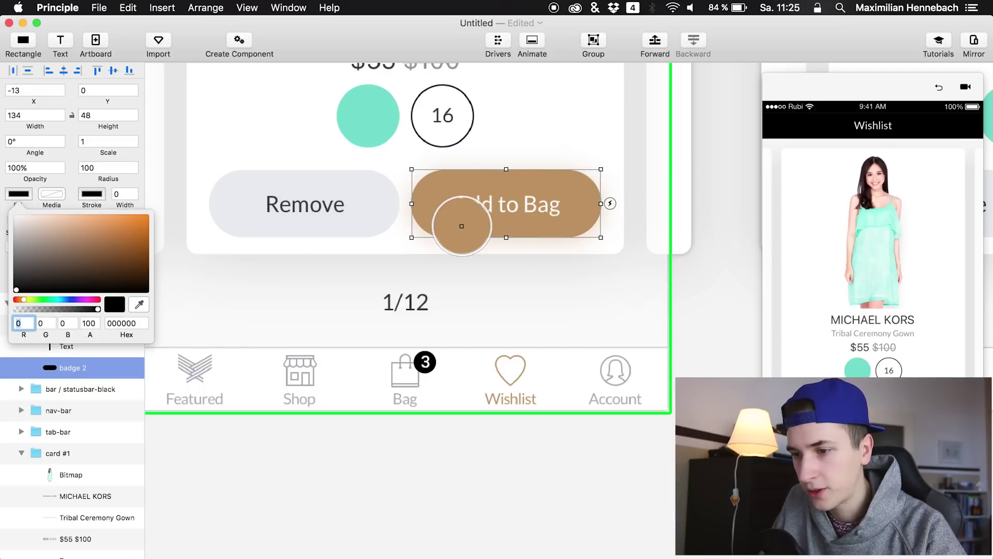
{"action": "left_click", "coordinate": [446, 210]}
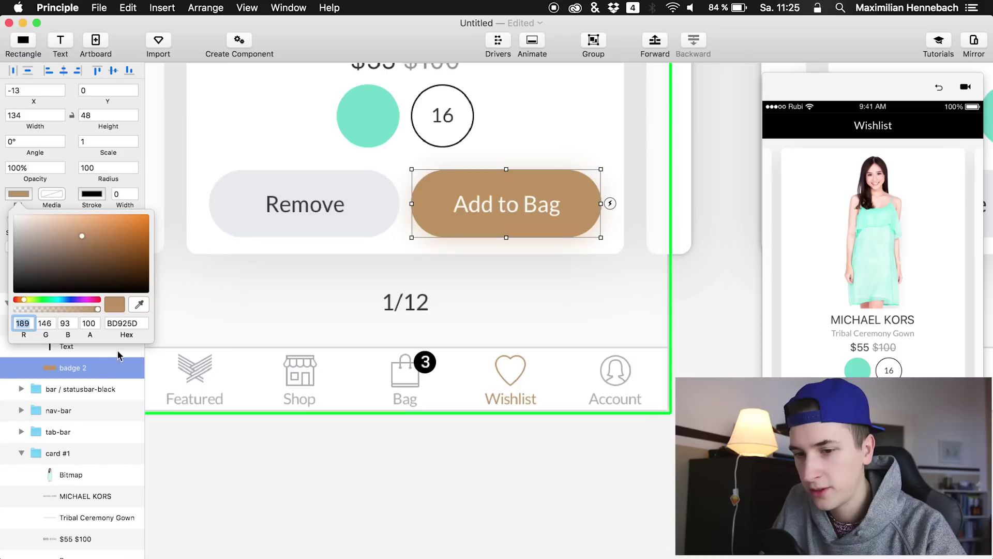
{"action": "left_click", "coordinate": [80, 368]}
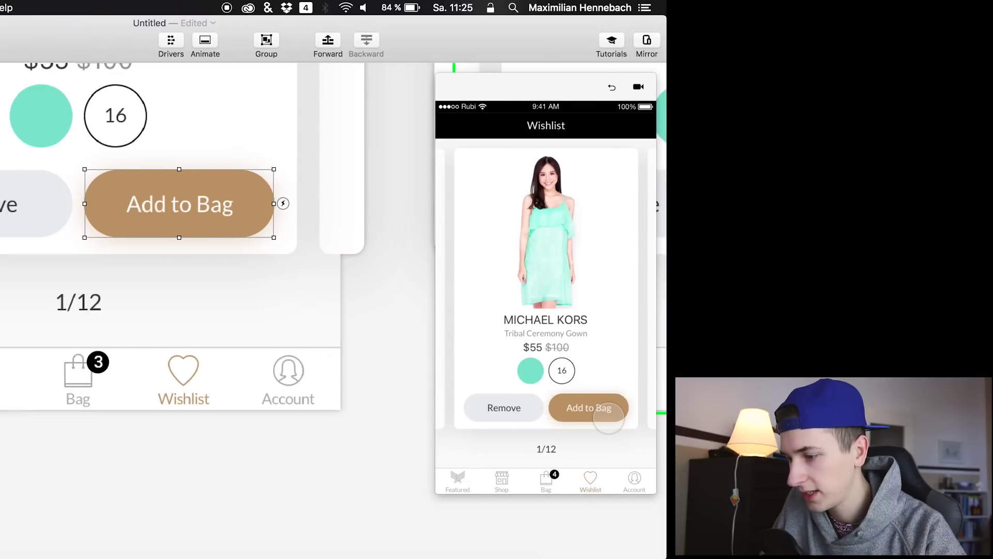
{"action": "scroll", "coordinate": [322, 410], "scroll_direction": "down", "scroll_amount": 10}
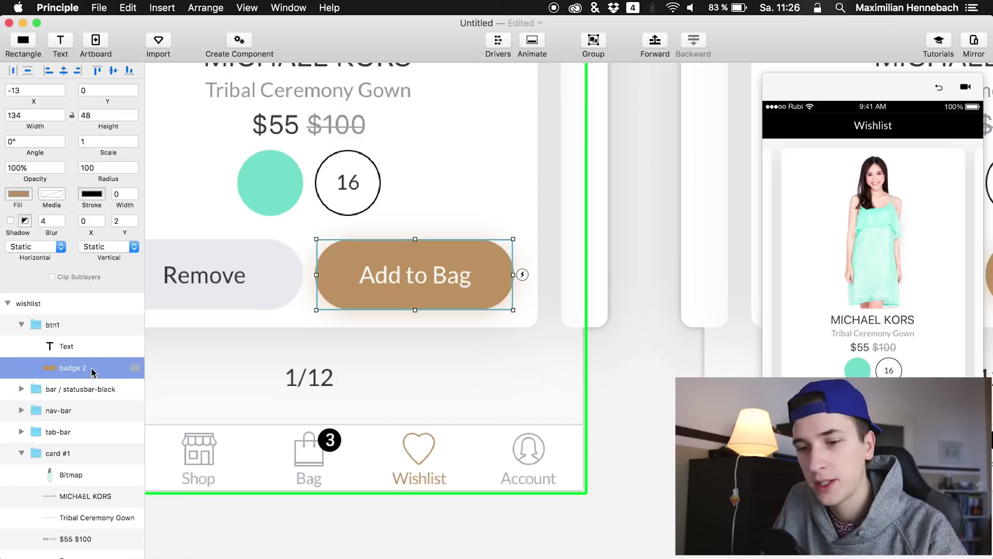
Rename the btn1 background layer 'badge 2' to 'badge' and check the Text and badge layers
{"action": "left_click", "coordinate": [83, 381]}
{"action": "left_click", "coordinate": [81, 374]}
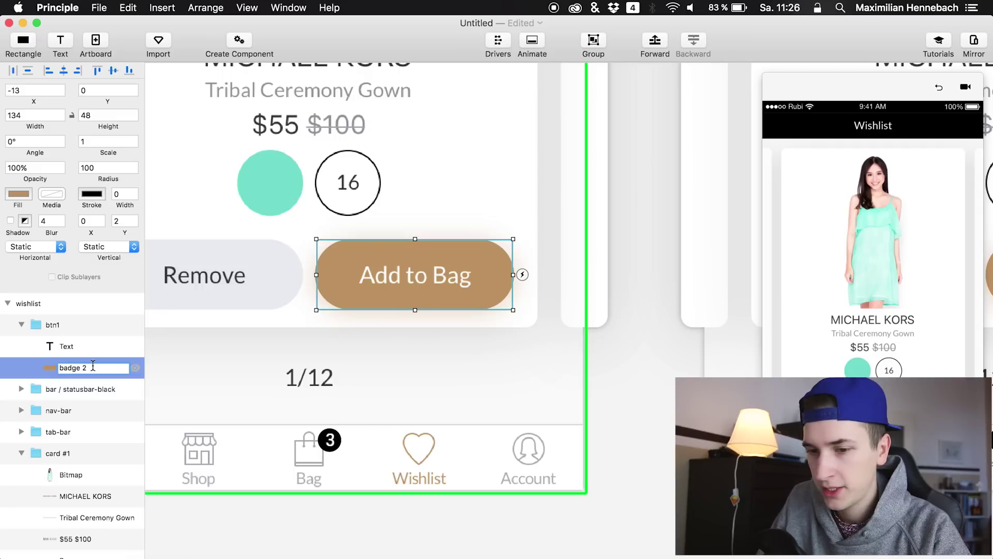
{"action": "key", "text": "BackSpace"}
{"action": "key", "text": "BackSpace"}
{"action": "key", "text": "Return"}
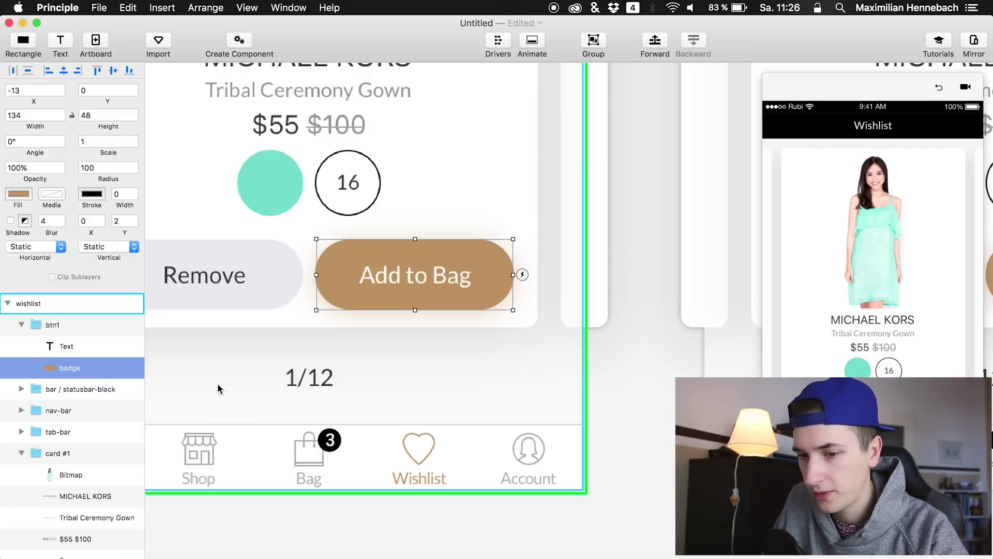
{"action": "left_click", "coordinate": [106, 352]}
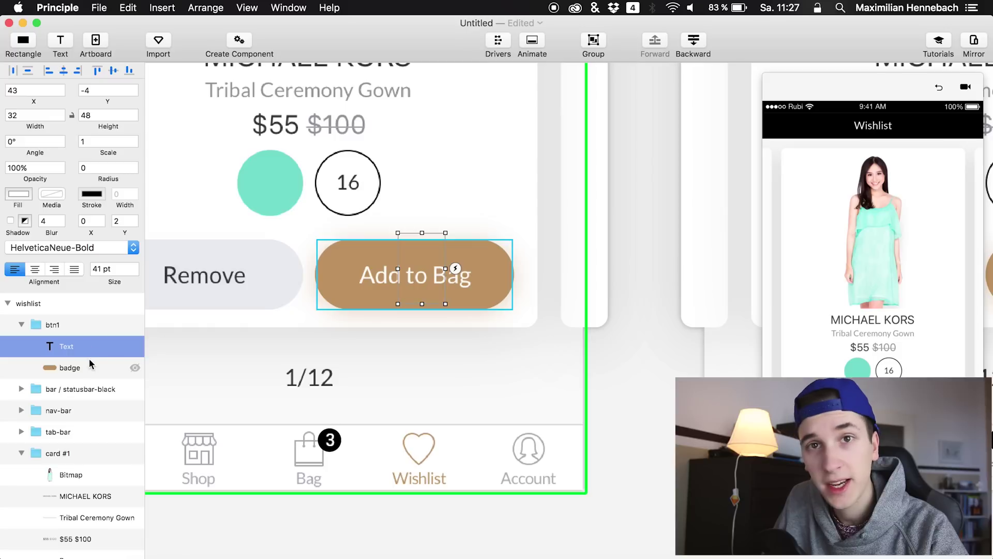
{"action": "left_click", "coordinate": [90, 368]}
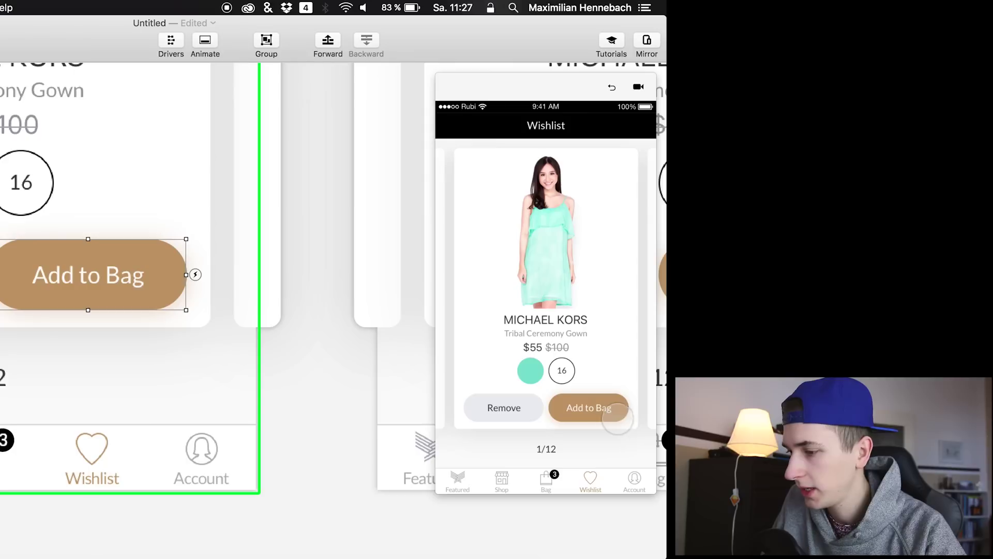
{"action": "left_click", "coordinate": [947, 405]}
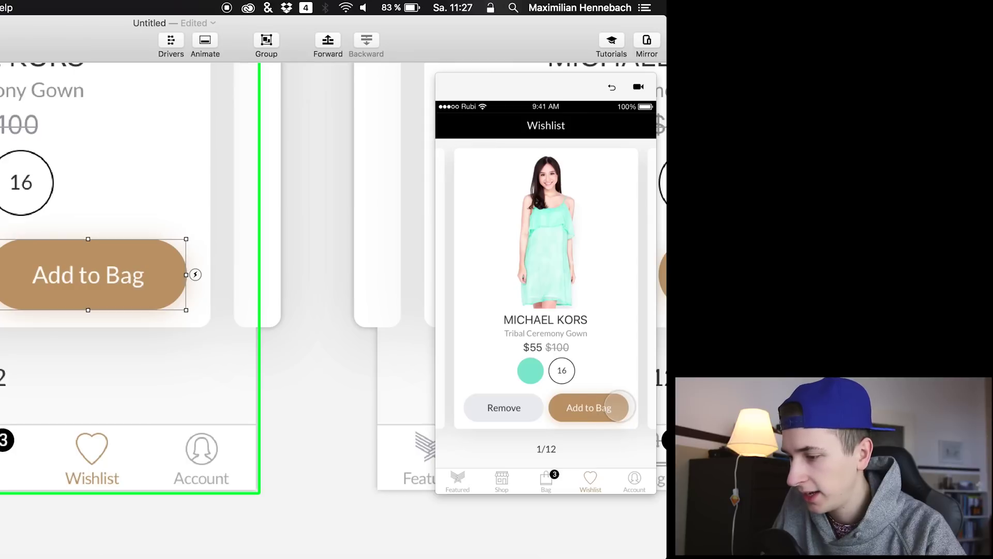
Tap Add to Bag and reset the preview repeatedly to watch the Bag badge go 3 to 4
{"action": "left_click", "coordinate": [612, 407]}
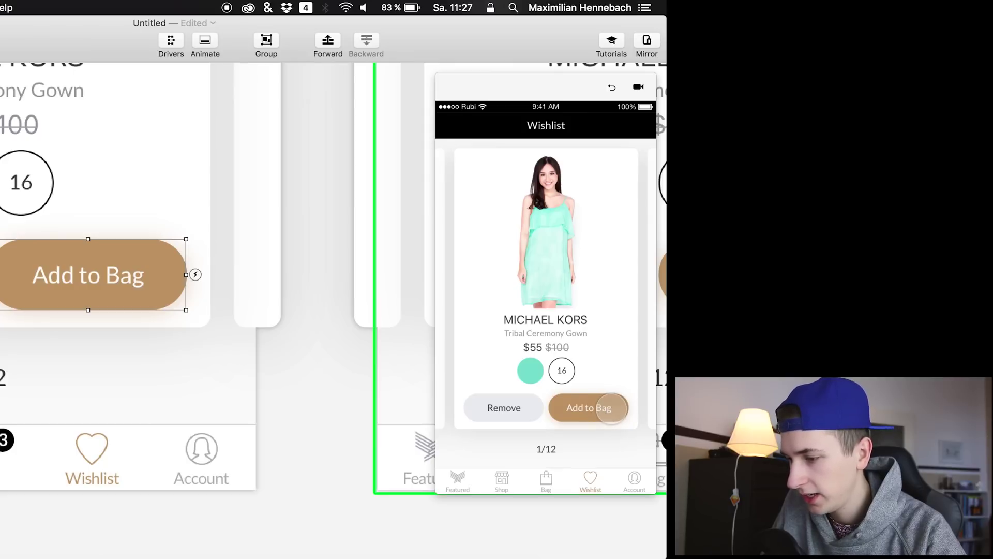
{"action": "left_click", "coordinate": [611, 87]}
{"action": "left_click", "coordinate": [605, 407]}
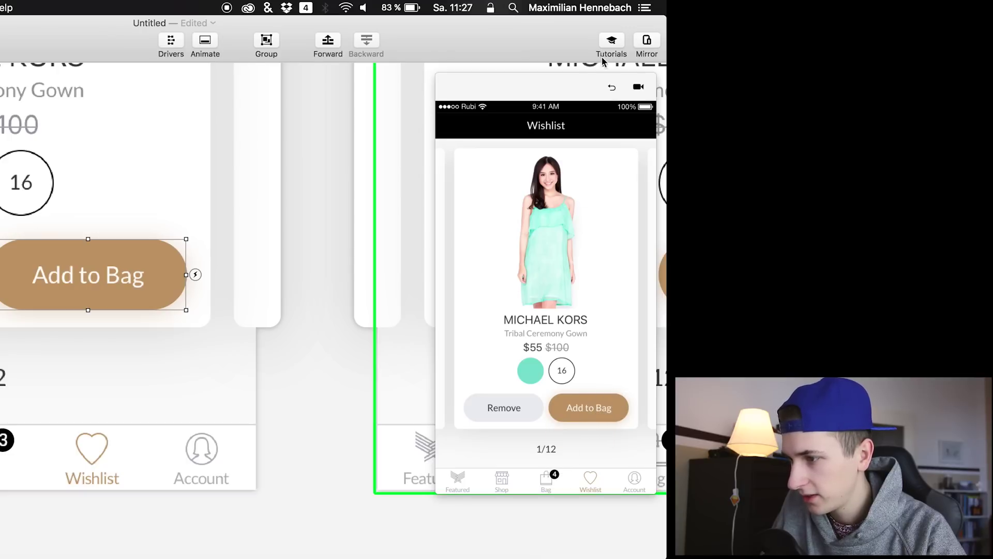
{"action": "left_click", "coordinate": [611, 87]}
{"action": "left_click", "coordinate": [603, 408]}
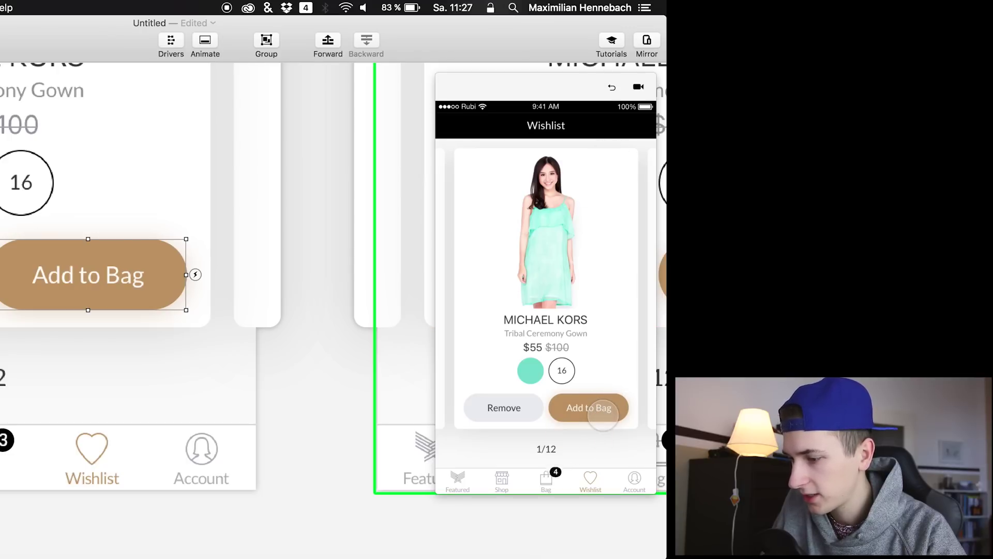
{"action": "left_click", "coordinate": [611, 88]}
{"action": "left_click", "coordinate": [603, 409]}
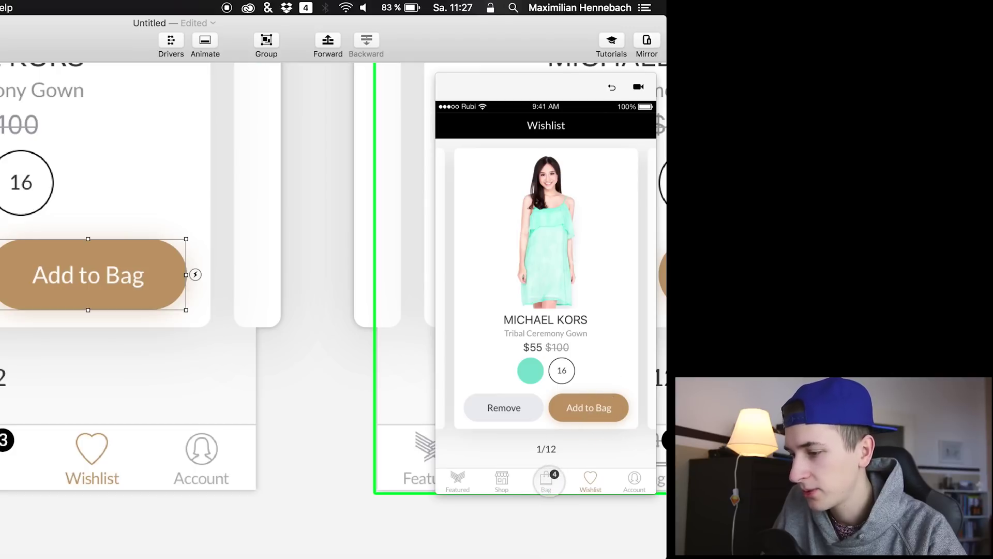
Select the Bag badge's '1' number and 'badge 2' circle layers in the first tab bar
{"action": "scroll", "coordinate": [65, 434], "scroll_direction": "down", "scroll_amount": 5}
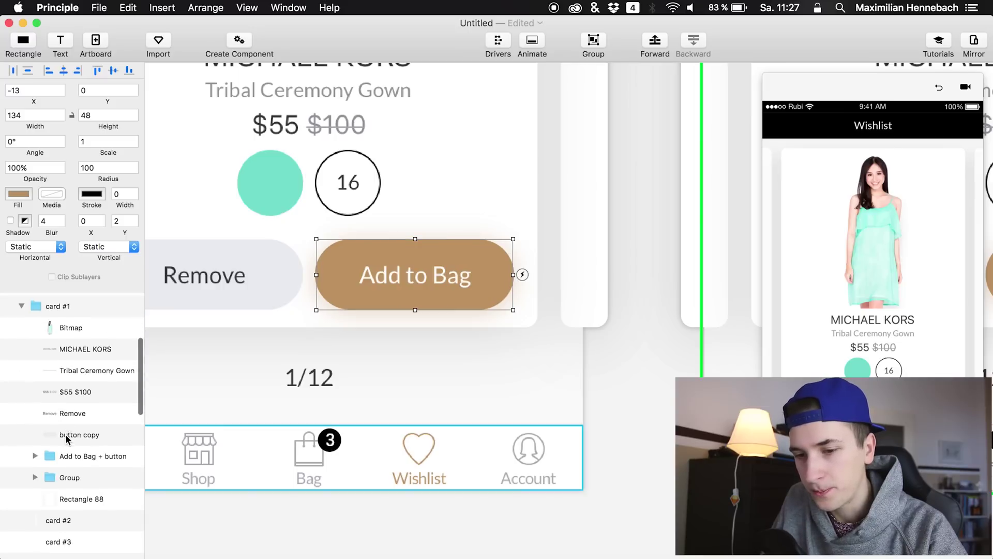
{"action": "scroll", "coordinate": [66, 433], "scroll_direction": "up", "scroll_amount": 3}
{"action": "scroll", "coordinate": [62, 435], "scroll_direction": "down", "scroll_amount": 3}
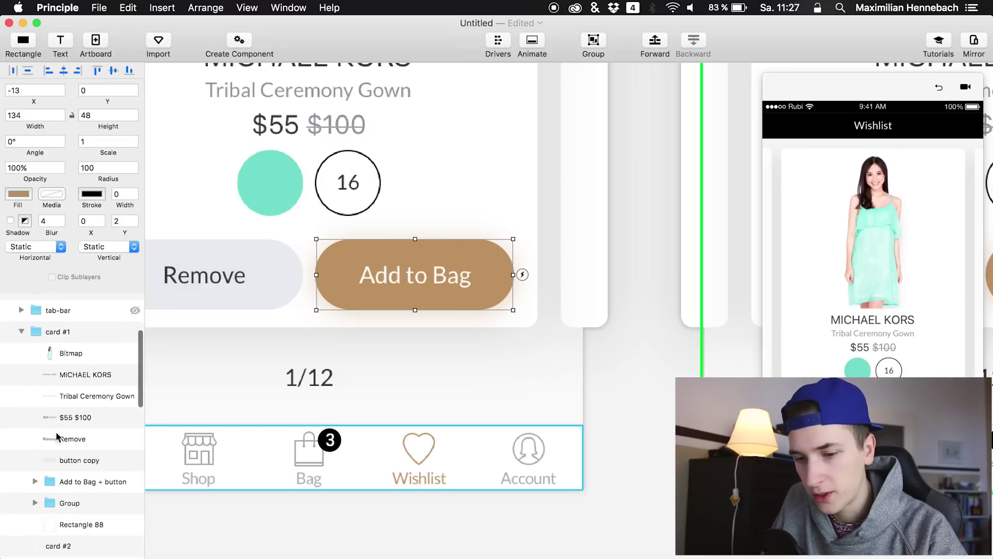
{"action": "scroll", "coordinate": [58, 438], "scroll_direction": "down", "scroll_amount": 3}
{"action": "left_click", "coordinate": [331, 440]}
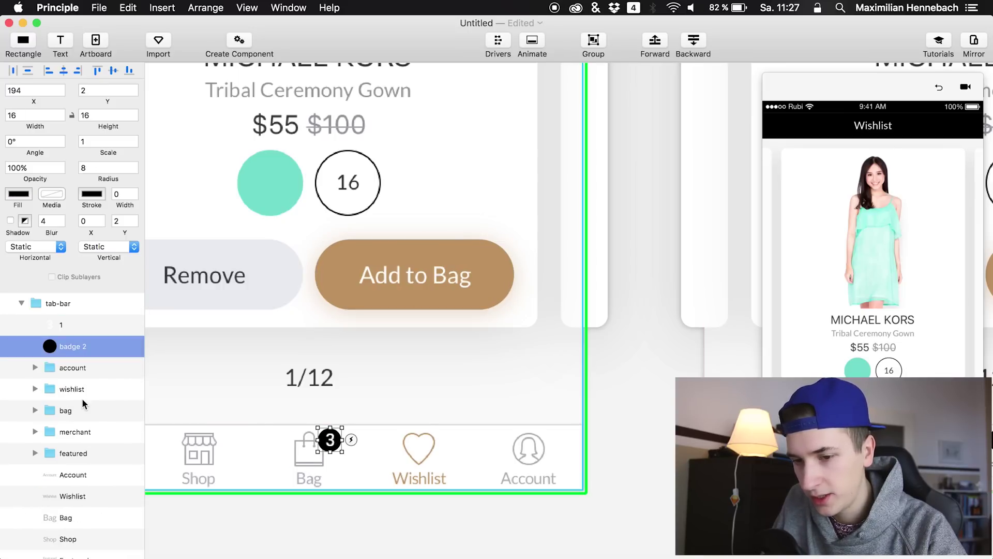
{"action": "left_click", "coordinate": [50, 306]}
{"action": "left_click", "coordinate": [62, 327]}
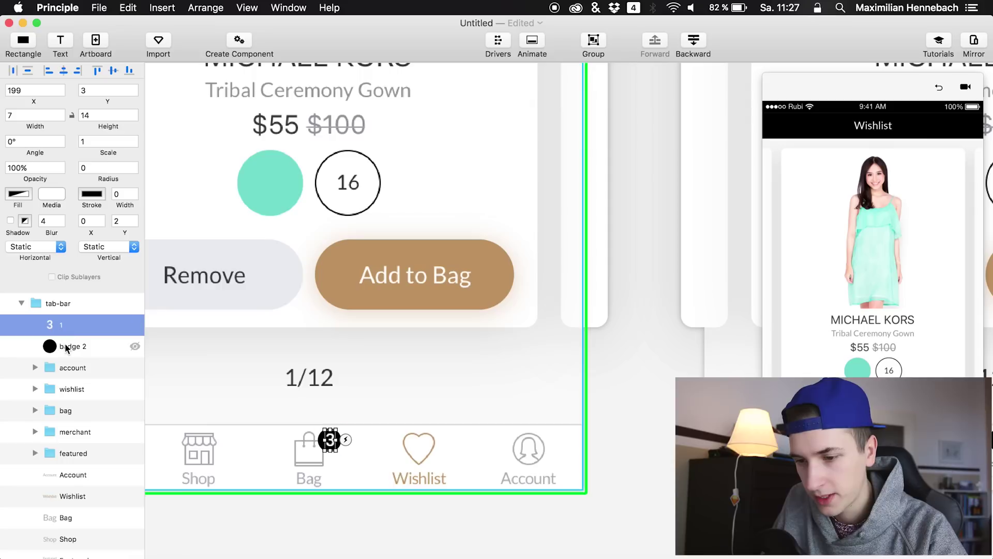
{"action": "left_click", "coordinate": [67, 347], "text": "shift"}
{"action": "scroll", "coordinate": [231, 353], "scroll_direction": "right", "scroll_amount": 10}
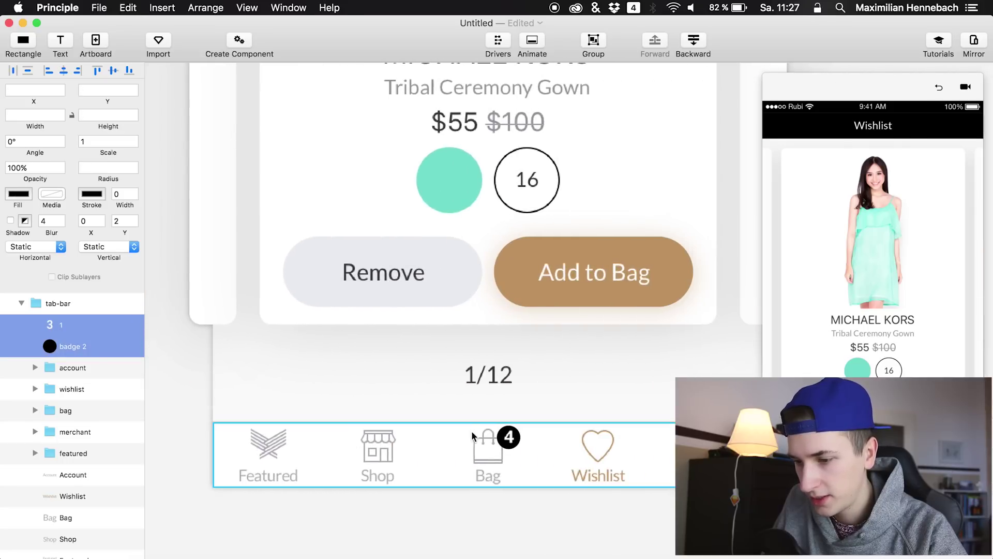
{"action": "scroll", "coordinate": [472, 437], "scroll_direction": "up", "scroll_amount": 5}
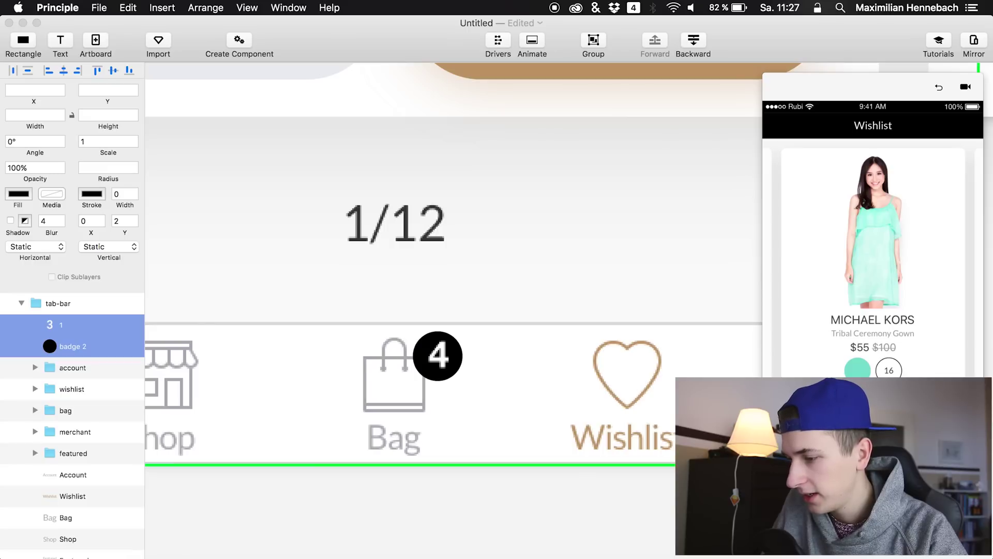
Paste the badge layers into the account group of wishlist 2's tab bar
{"action": "left_click", "coordinate": [515, 386]}
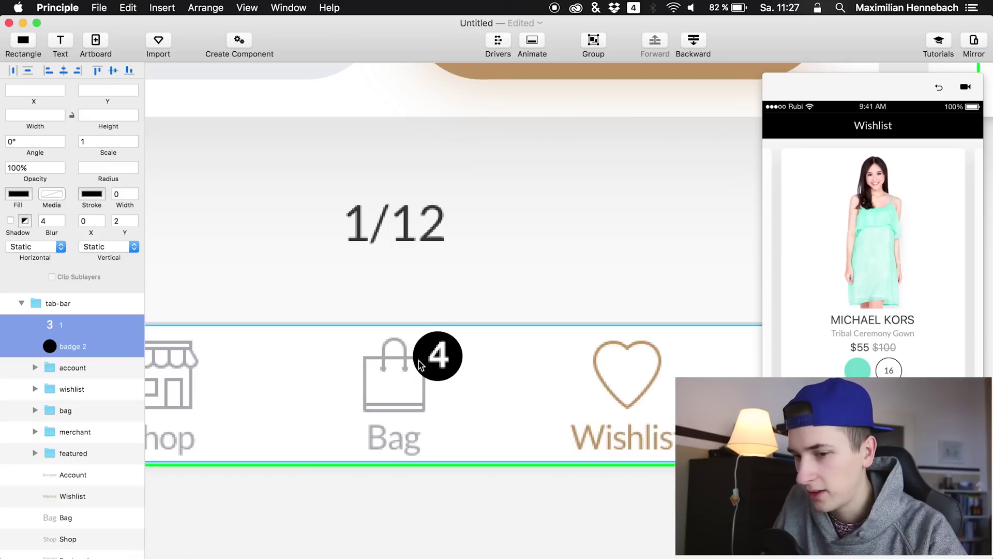
{"action": "left_click", "coordinate": [438, 359]}
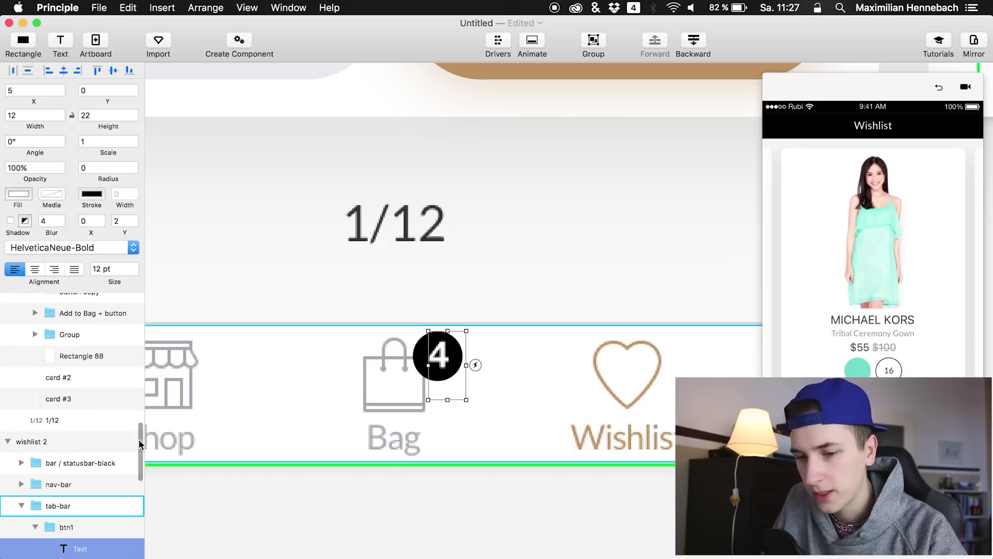
{"action": "scroll", "coordinate": [73, 498], "scroll_direction": "down", "scroll_amount": 4}
{"action": "left_click", "coordinate": [88, 485]}
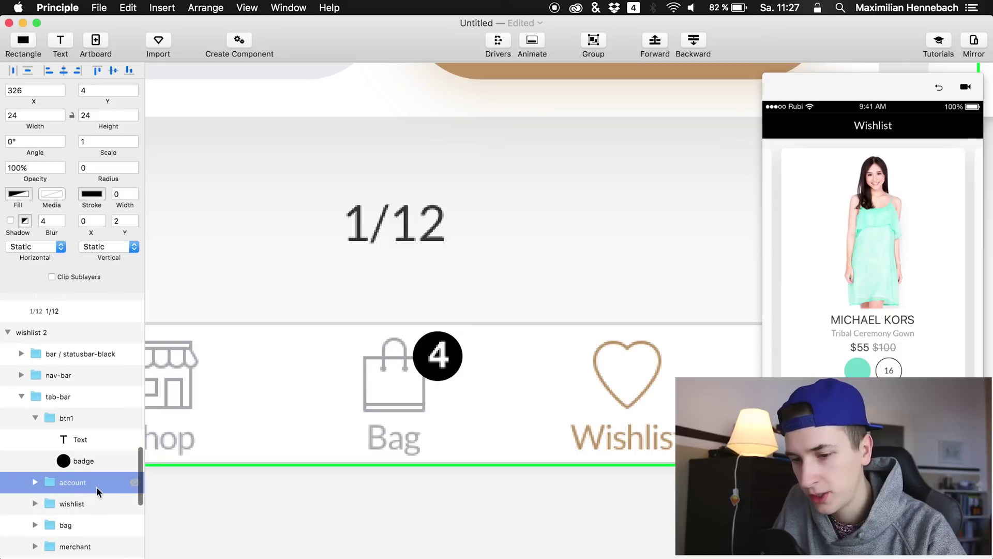
{"action": "key", "text": "super+v"}
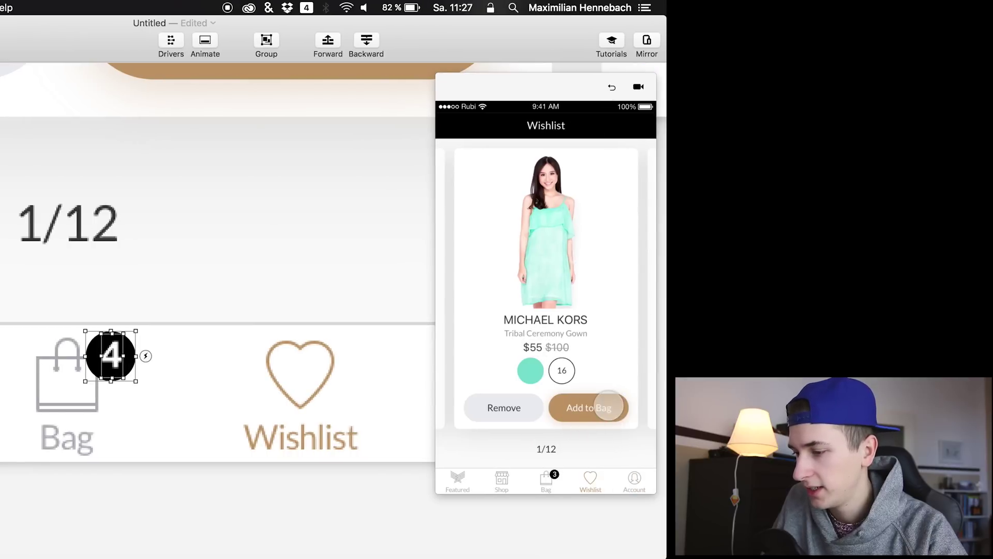
Tap Add to Bag and reset the preview several times, checking the badge turns 3 to 4
{"action": "left_click", "coordinate": [608, 404]}
{"action": "left_click", "coordinate": [612, 88]}
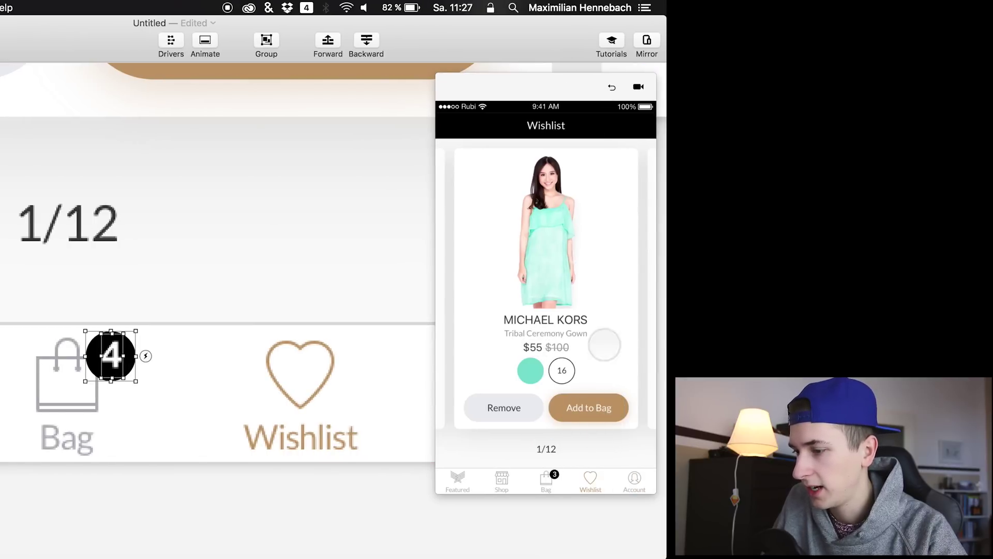
{"action": "left_click", "coordinate": [601, 410]}
{"action": "left_click", "coordinate": [611, 88]}
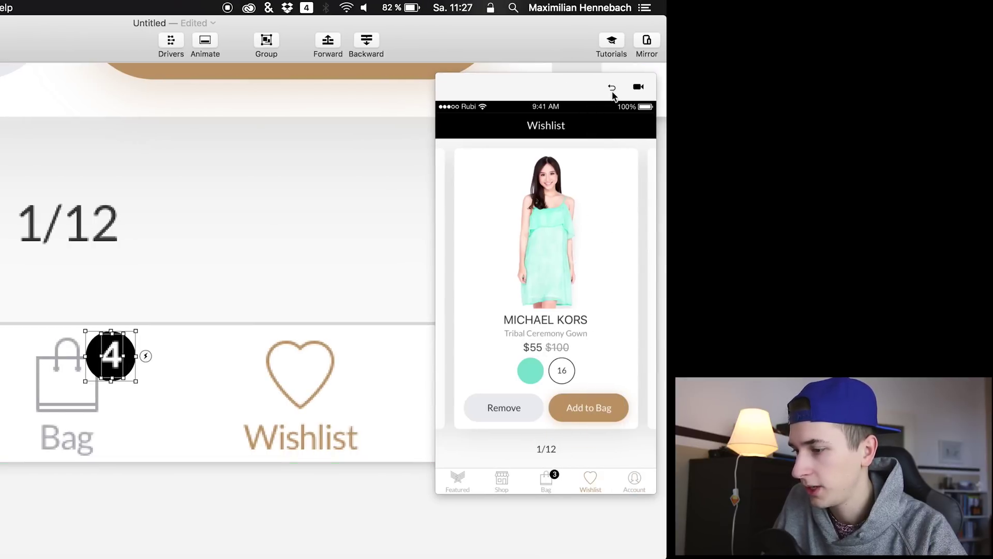
{"action": "left_click", "coordinate": [590, 407]}
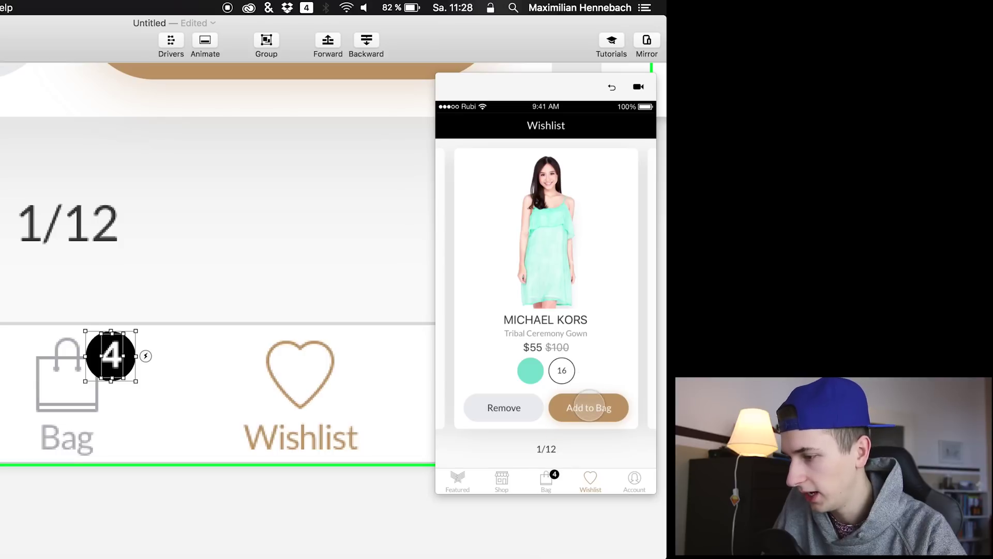
{"action": "left_click", "coordinate": [612, 87]}
{"action": "left_click", "coordinate": [600, 412]}
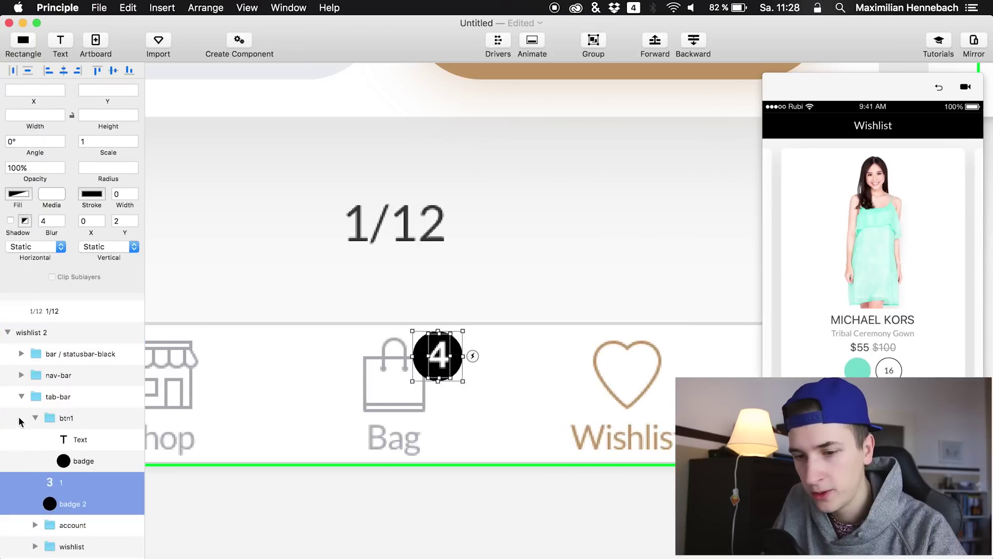
{"action": "scroll", "coordinate": [312, 429], "scroll_direction": "down", "scroll_amount": 6}
Select the second artboard's tab bar layer and then the wishlist 2 artboard
{"action": "left_click", "coordinate": [492, 419]}
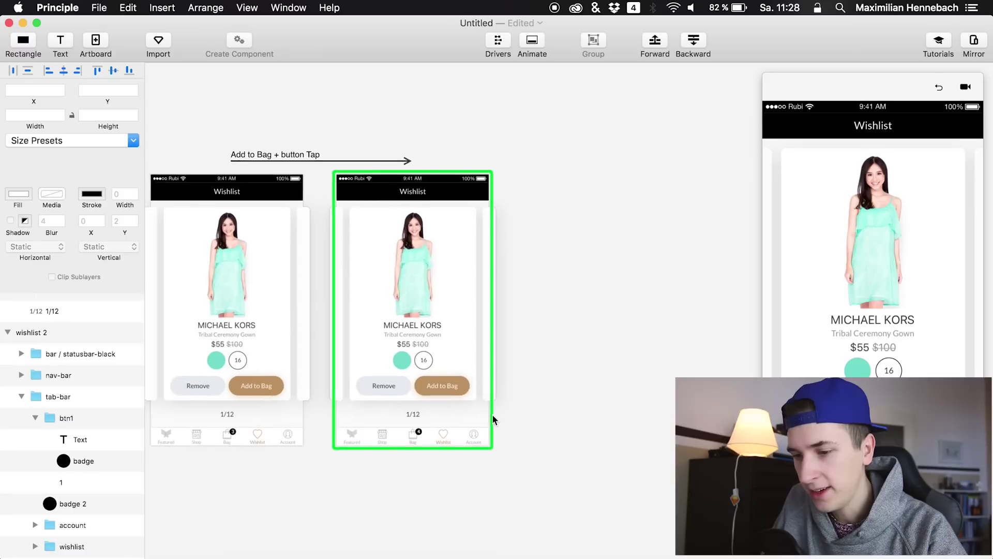
{"action": "scroll", "coordinate": [492, 419], "scroll_direction": "left", "scroll_amount": 10}
{"action": "left_click", "coordinate": [514, 411]}
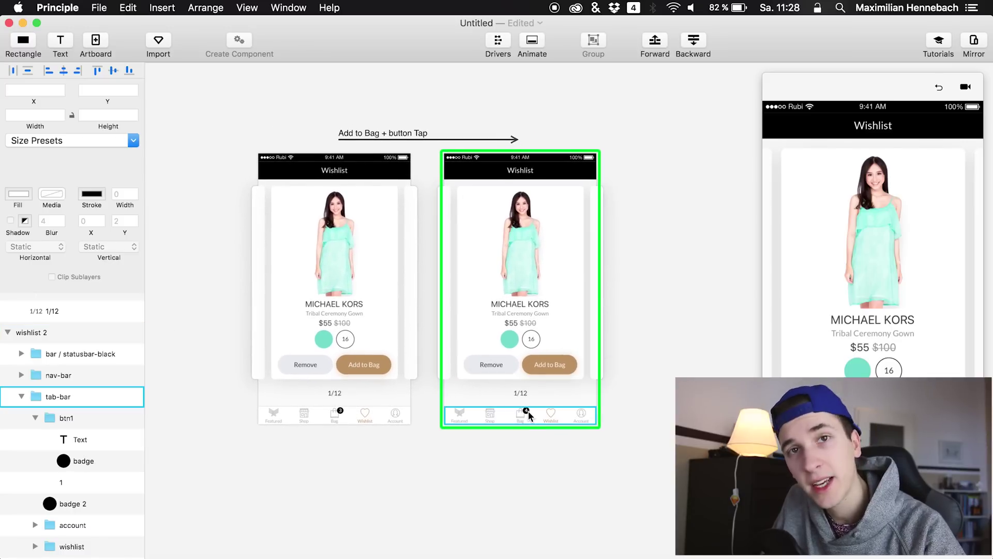
{"action": "left_click", "coordinate": [568, 370]}
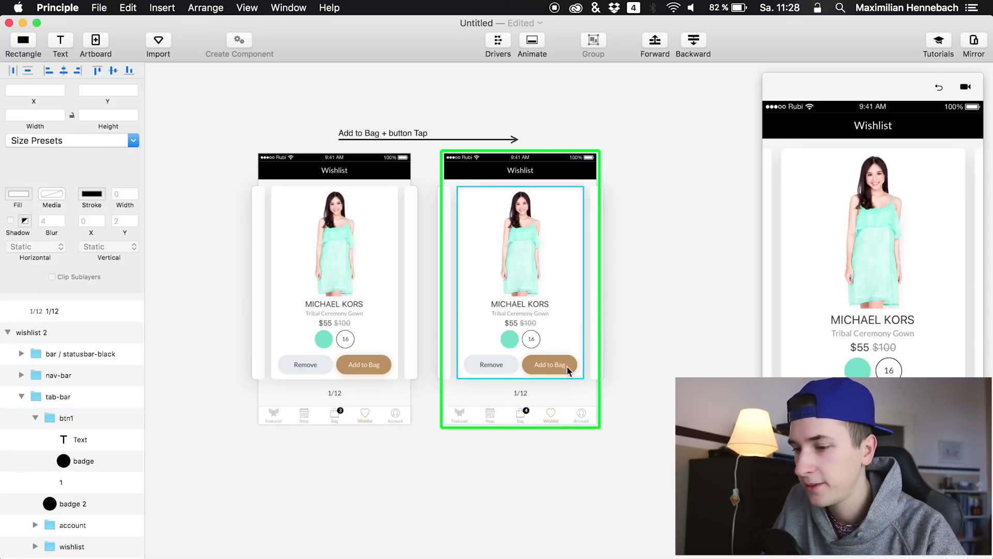
{"action": "left_click", "coordinate": [498, 410]}
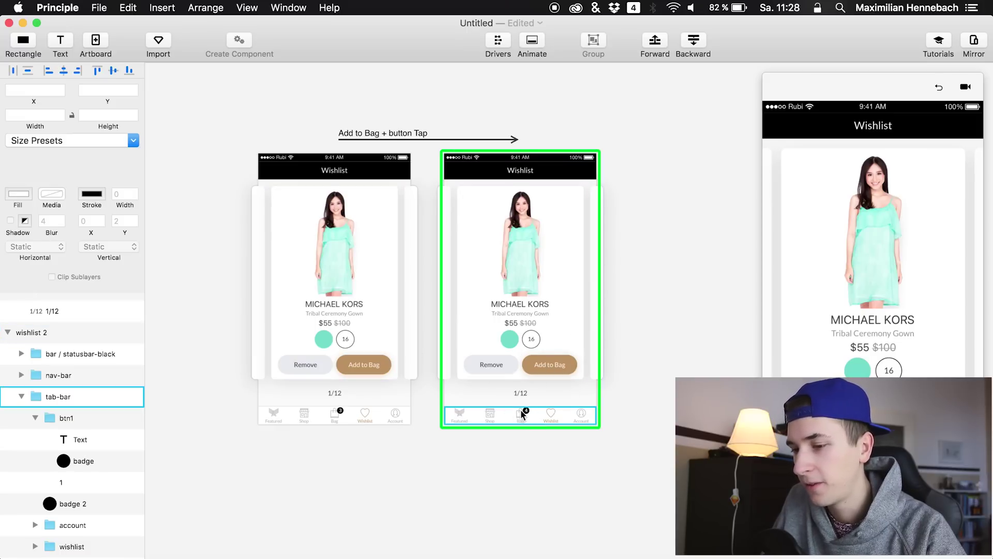
{"action": "scroll", "coordinate": [523, 412], "scroll_direction": "up", "scroll_amount": 3}
{"action": "scroll", "coordinate": [523, 412], "scroll_direction": "down", "scroll_amount": 5}
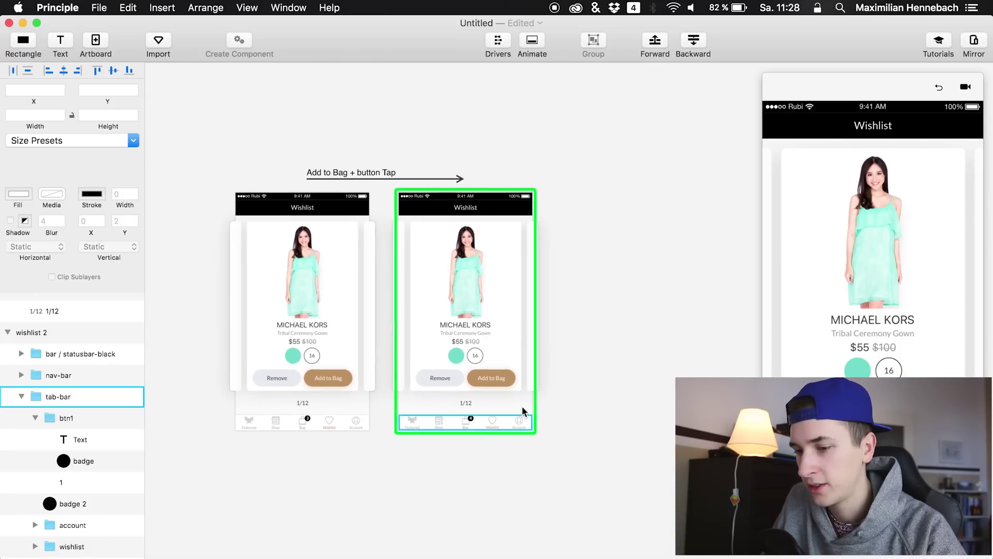
{"action": "left_click", "coordinate": [440, 443]}
{"action": "left_click", "coordinate": [26, 397]}
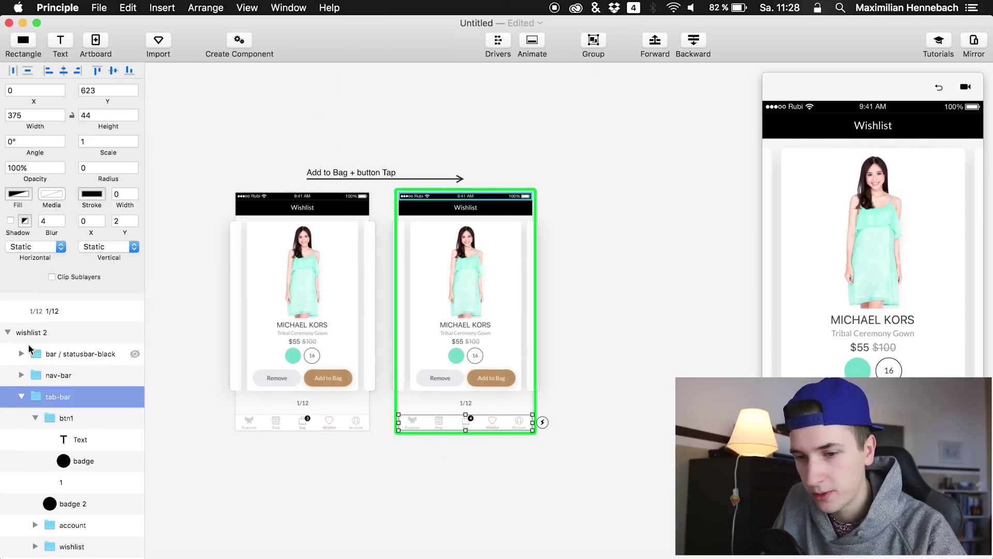
{"action": "left_click", "coordinate": [533, 310]}
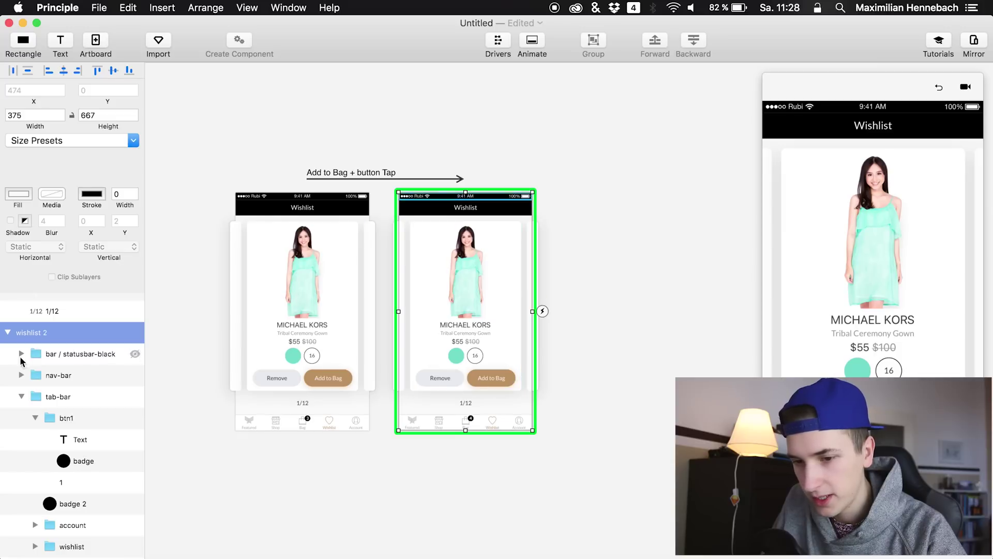
Link a Tap on wishlist 2's Add to Bag button group to a new duplicate artboard
{"action": "scroll", "coordinate": [57, 404], "scroll_direction": "down", "scroll_amount": 4}
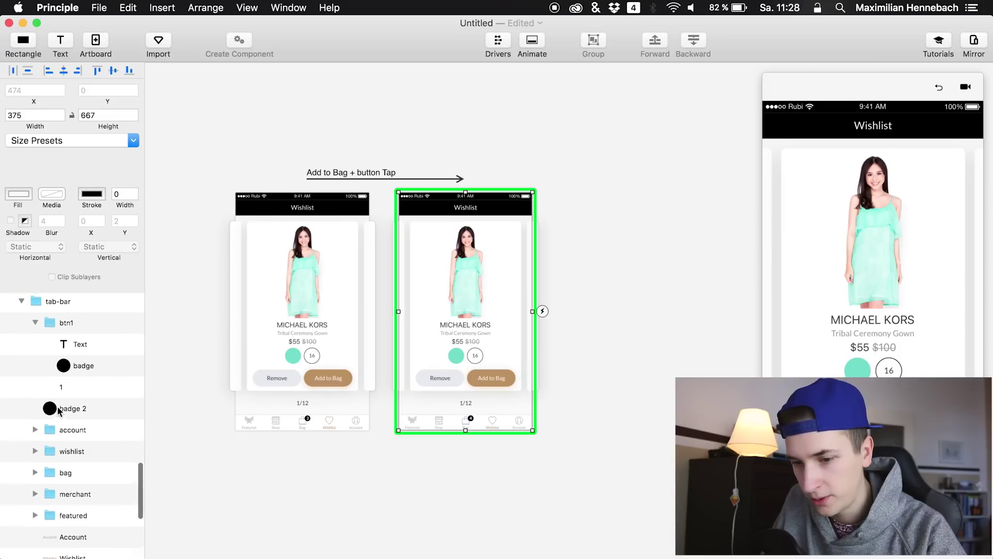
{"action": "left_click", "coordinate": [486, 377]}
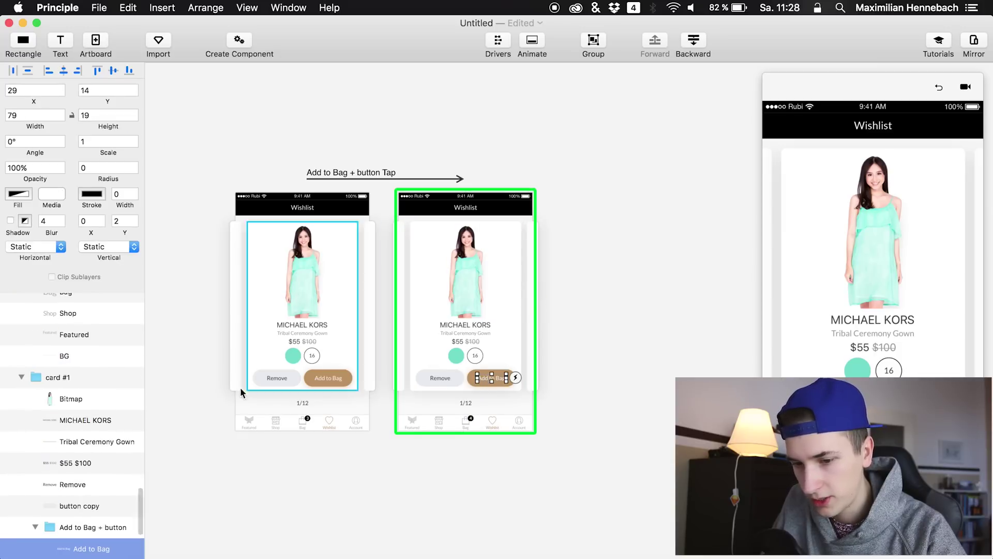
{"action": "scroll", "coordinate": [55, 489], "scroll_direction": "down", "scroll_amount": 4}
{"action": "left_click", "coordinate": [53, 421]}
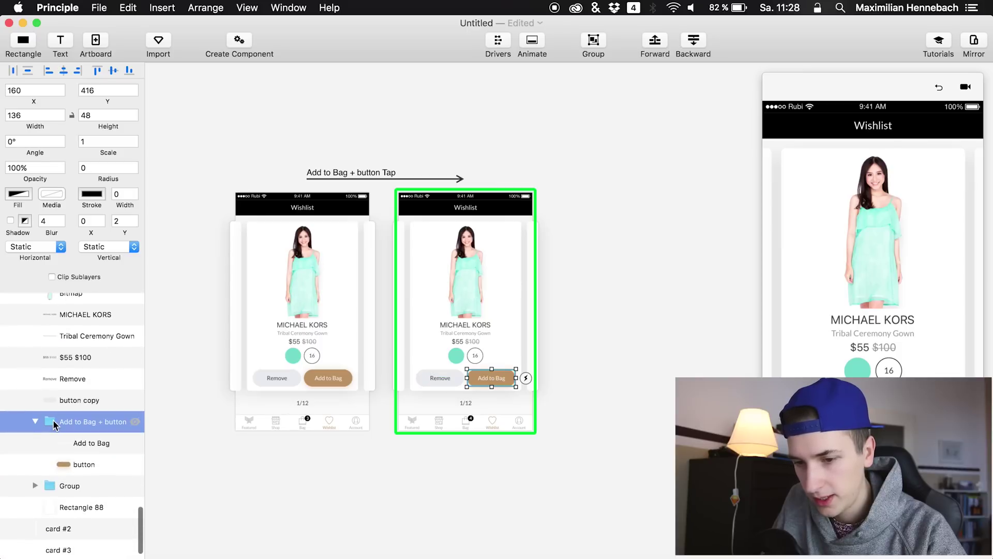
{"action": "left_click", "coordinate": [526, 378]}
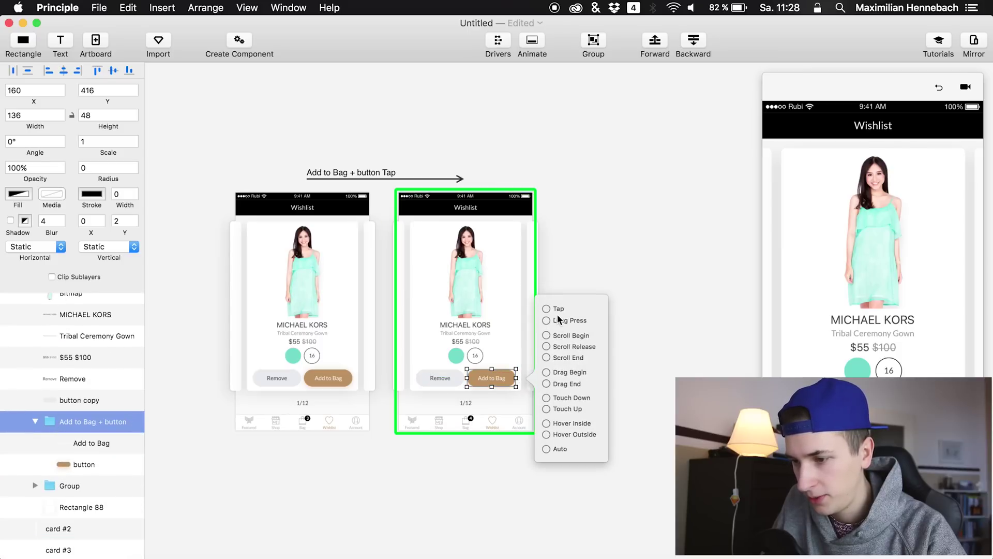
{"action": "left_click_drag", "start_coordinate": [548, 308], "coordinate": [473, 417]}
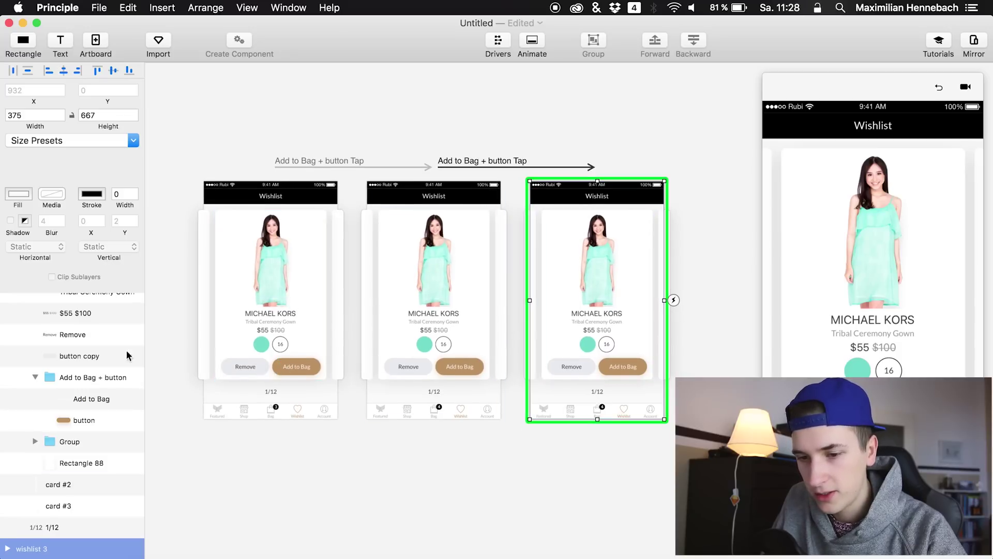
Paste a copy of btn1 into the second artboard and rename it btn2
{"action": "left_click", "coordinate": [233, 337]}
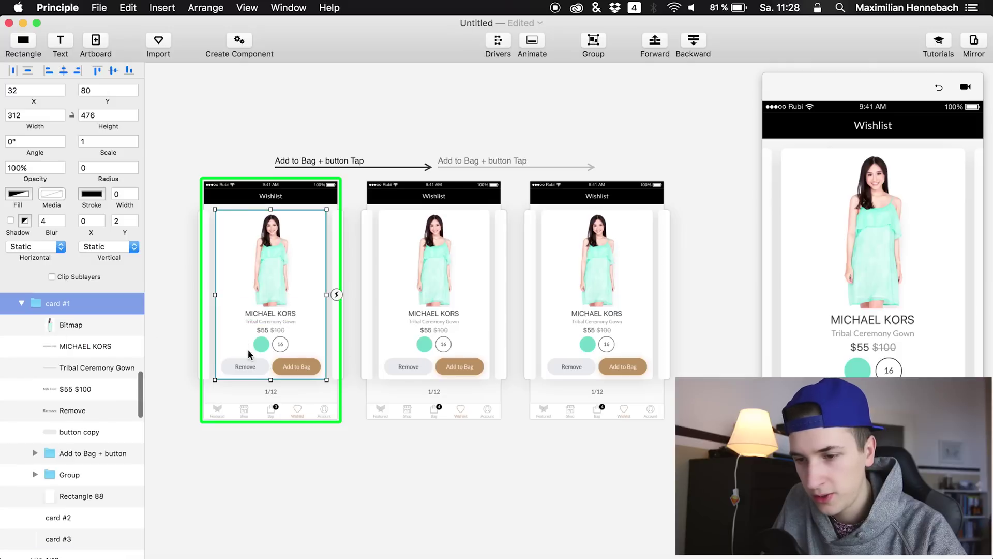
{"action": "left_click", "coordinate": [273, 368]}
{"action": "scroll", "coordinate": [49, 328], "scroll_direction": "up", "scroll_amount": 1}
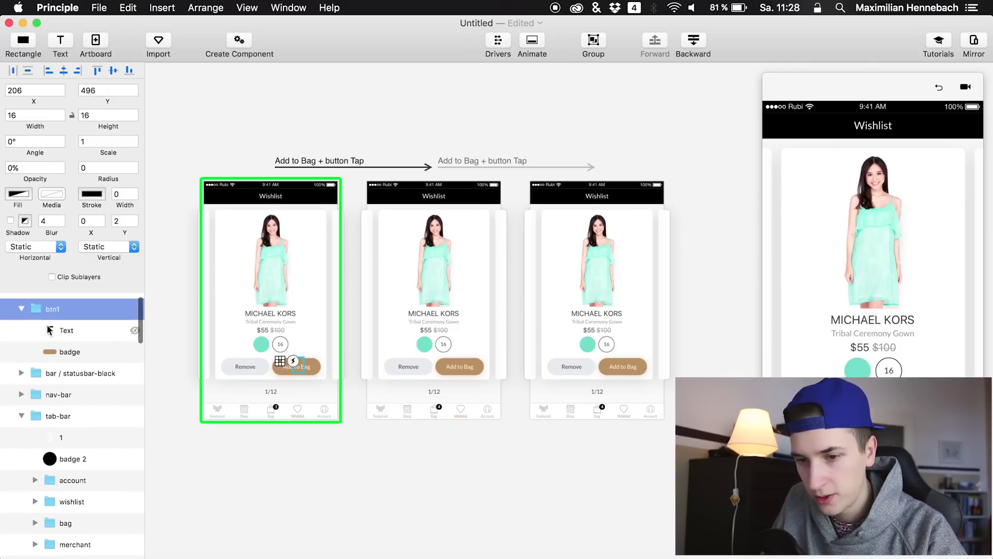
{"action": "left_click", "coordinate": [467, 334]}
{"action": "scroll", "coordinate": [64, 388], "scroll_direction": "up", "scroll_amount": 3}
{"action": "scroll", "coordinate": [57, 362], "scroll_direction": "up", "scroll_amount": 5}
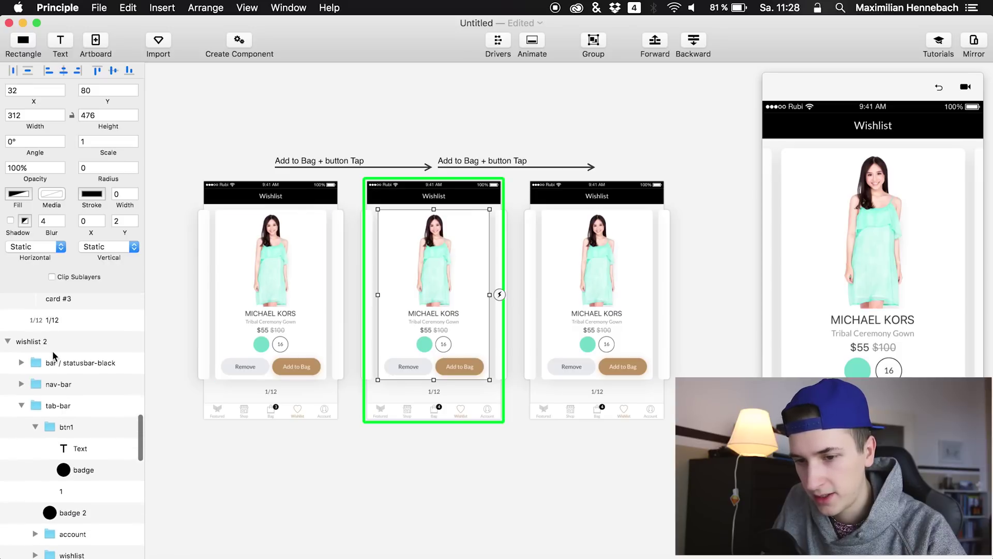
{"action": "key", "text": "super+v"}
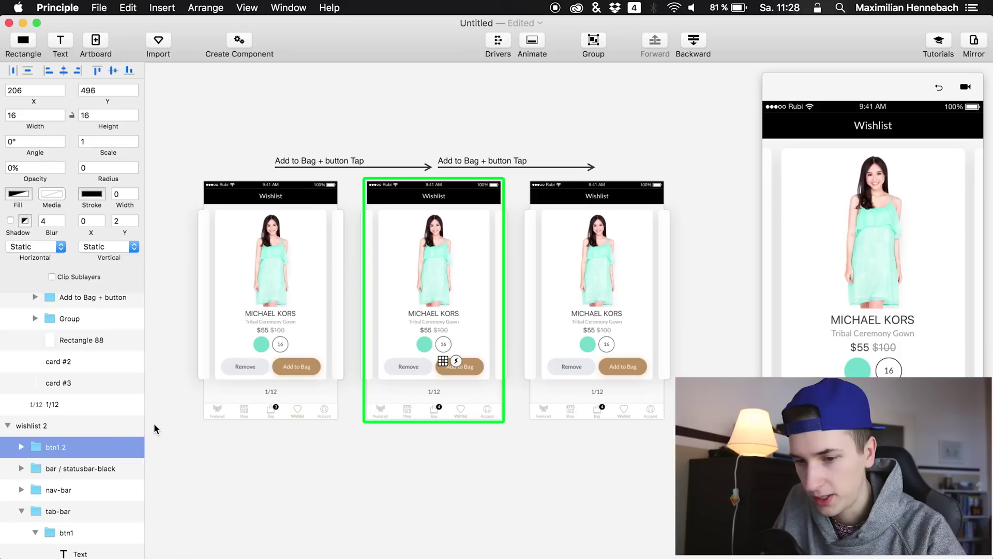
{"action": "double_click", "coordinate": [64, 453]}
{"action": "key", "text": "Return"}
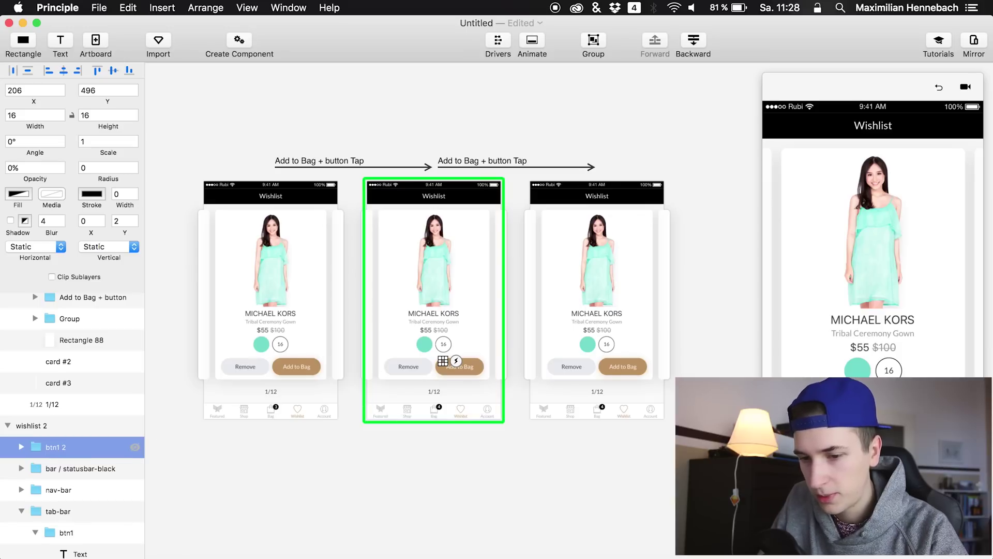
{"action": "double_click", "coordinate": [76, 451]}
{"action": "type", "text": "btn"}
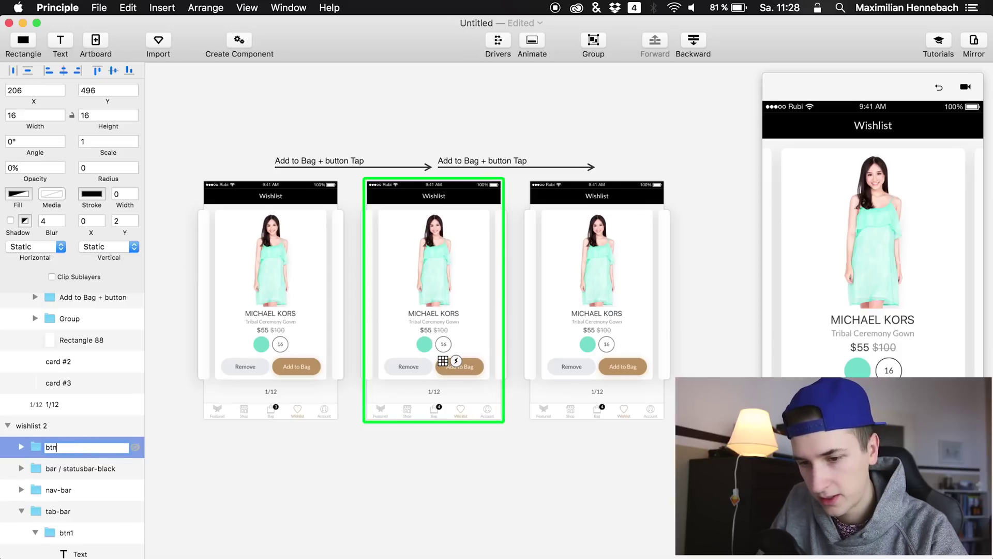
{"action": "type", "text": "2"}
{"action": "key", "text": "Return"}
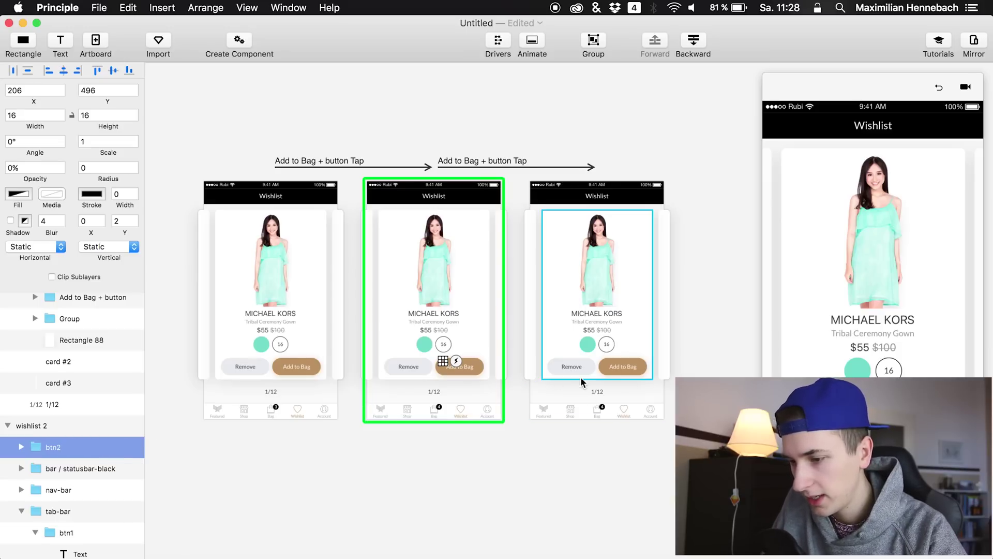
Rename the third artboard's tab-bar btn1 layer to btn2
{"action": "scroll", "coordinate": [630, 378], "scroll_direction": "up", "scroll_amount": 5}
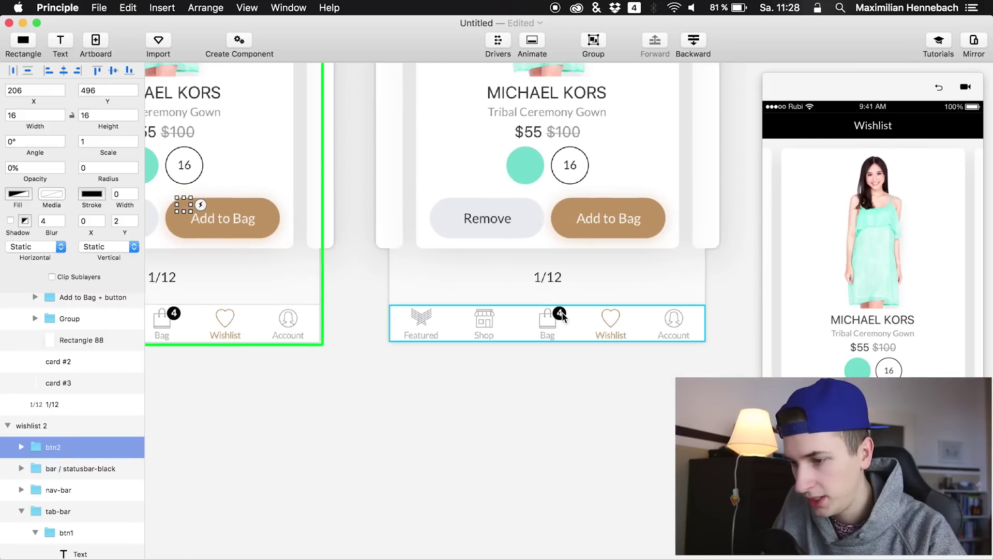
{"action": "left_click", "coordinate": [561, 316], "text": "super"}
{"action": "scroll", "coordinate": [18, 492], "scroll_direction": "down", "scroll_amount": 3}
{"action": "left_click", "coordinate": [76, 463]}
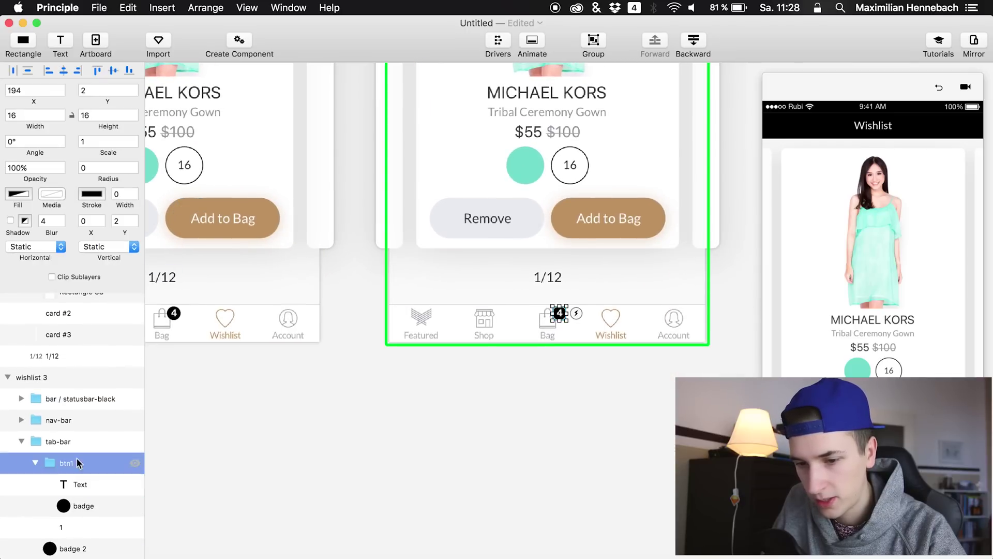
{"action": "key", "text": "BackSpace"}
{"action": "type", "text": "2"}
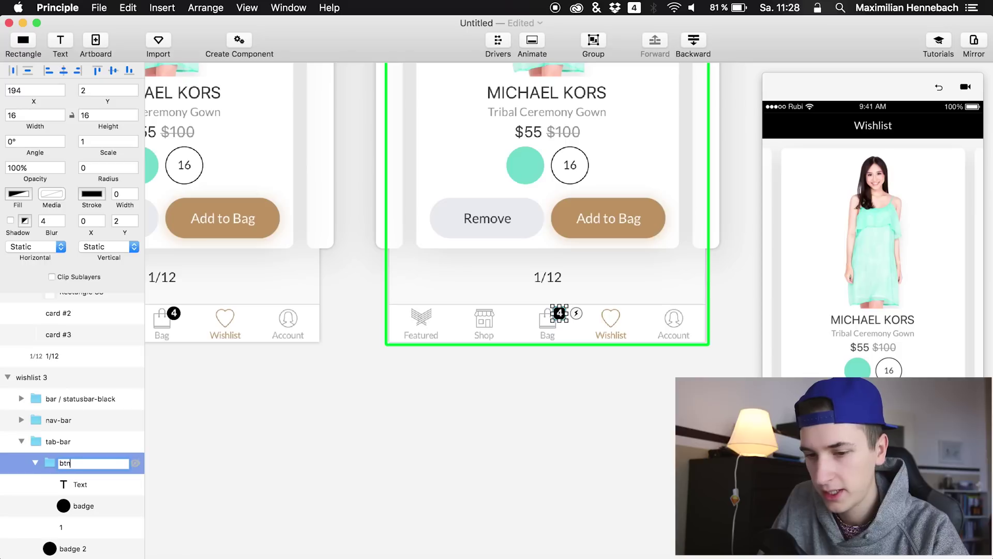
{"action": "key", "text": "Return"}
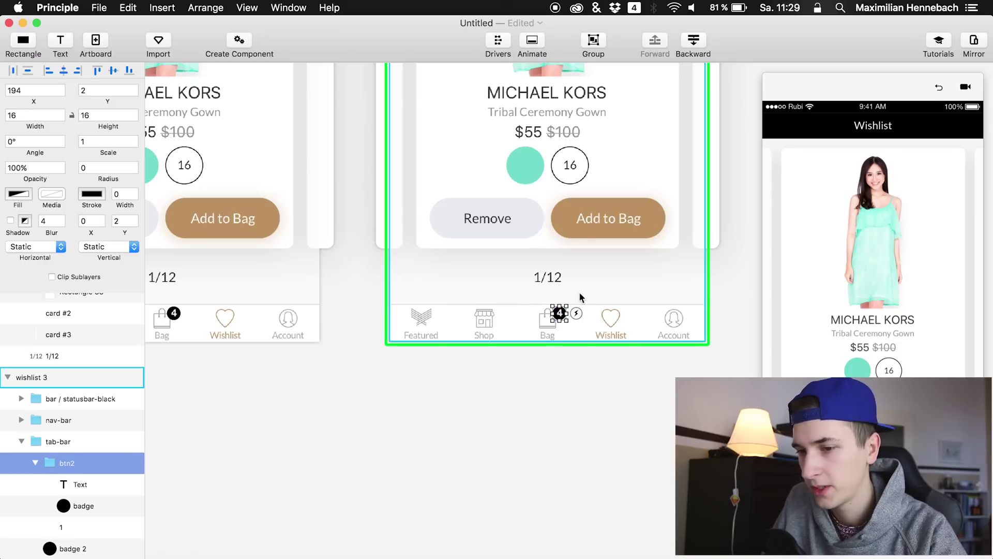
Rename the badge layer inside btn2 to 'badge 3'
{"action": "left_click", "coordinate": [227, 211]}
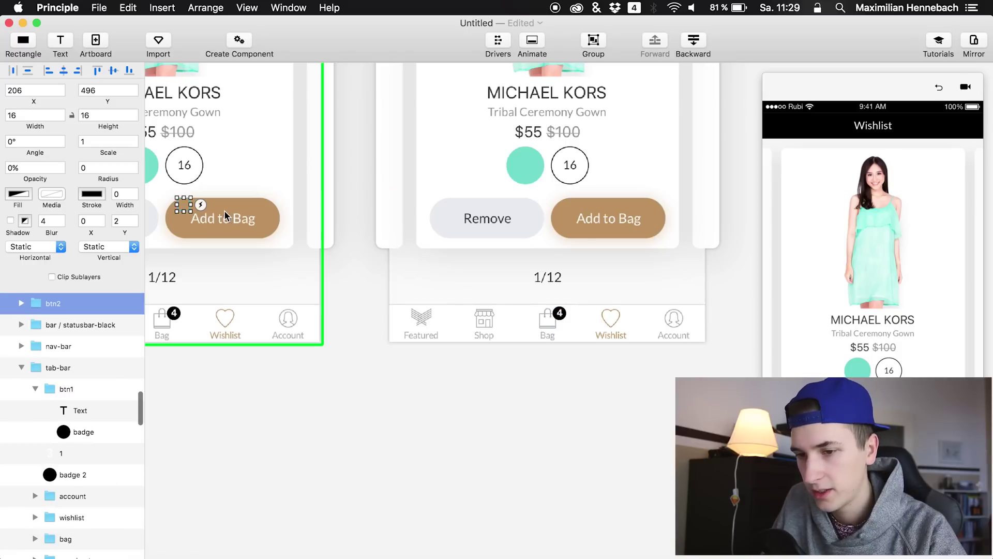
{"action": "left_click", "coordinate": [21, 304]}
{"action": "double_click", "coordinate": [75, 347]}
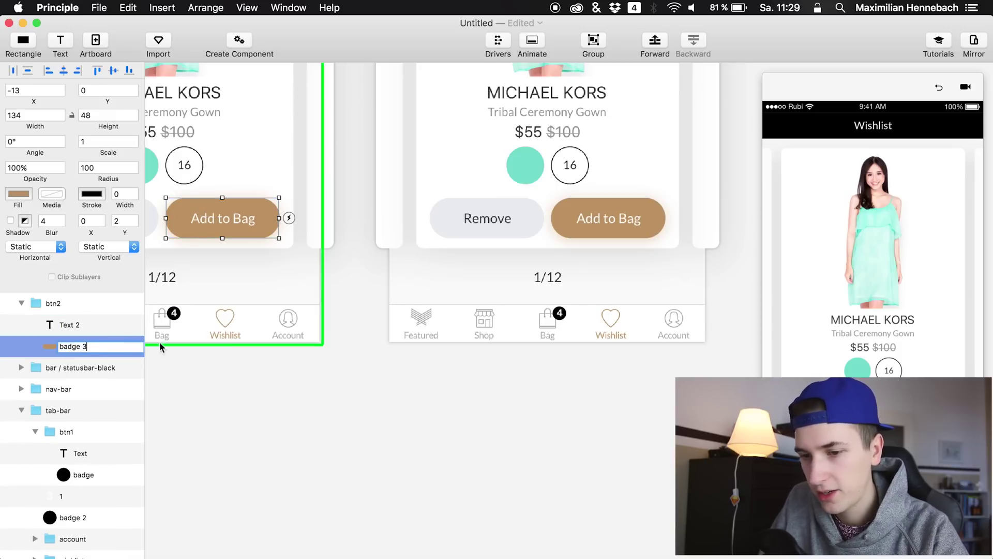
{"action": "left_click", "coordinate": [561, 326]}
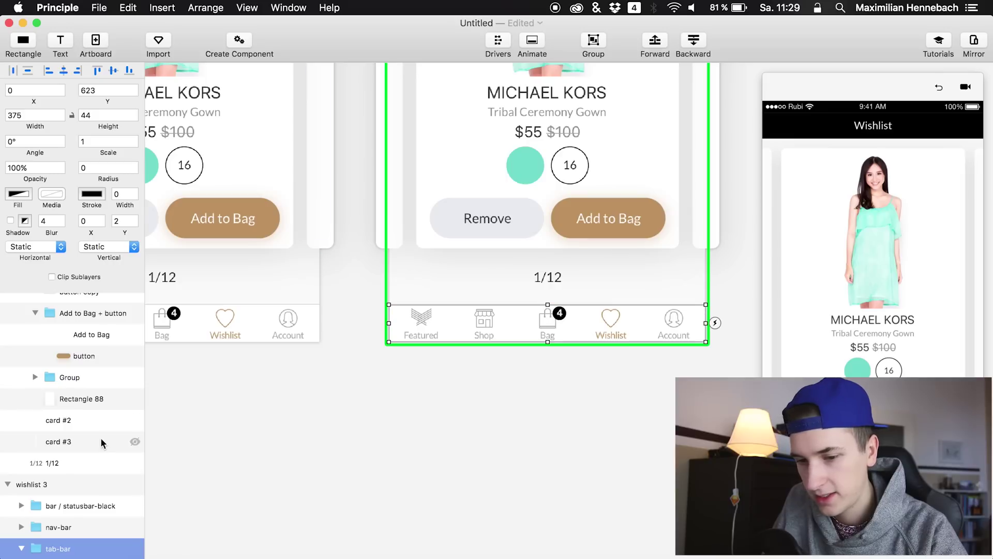
{"action": "left_click", "coordinate": [21, 548]}
{"action": "scroll", "coordinate": [62, 479], "scroll_direction": "down", "scroll_amount": 2}
{"action": "double_click", "coordinate": [80, 542]}
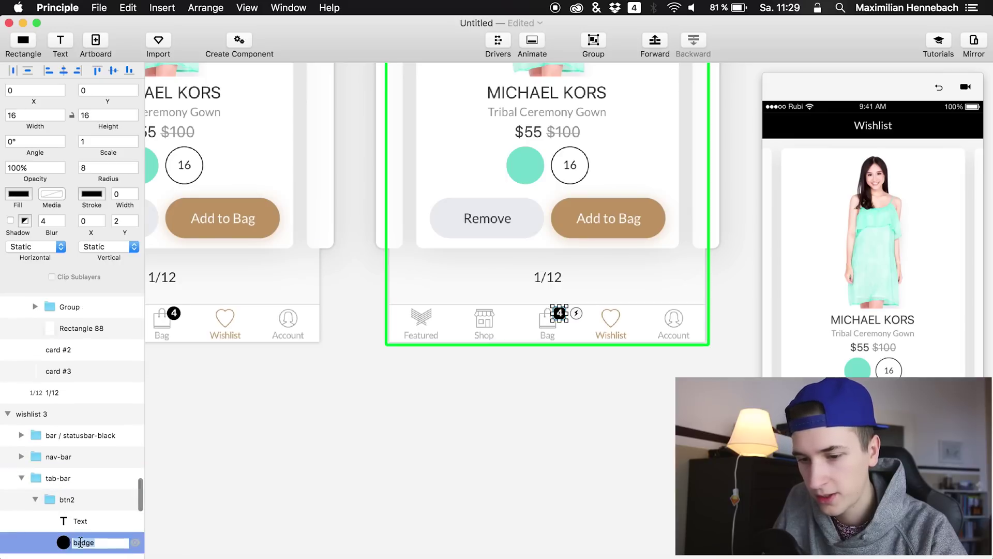
{"action": "key", "text": "Right"}
{"action": "type", "text": "3"}
{"action": "key", "text": "Return"}
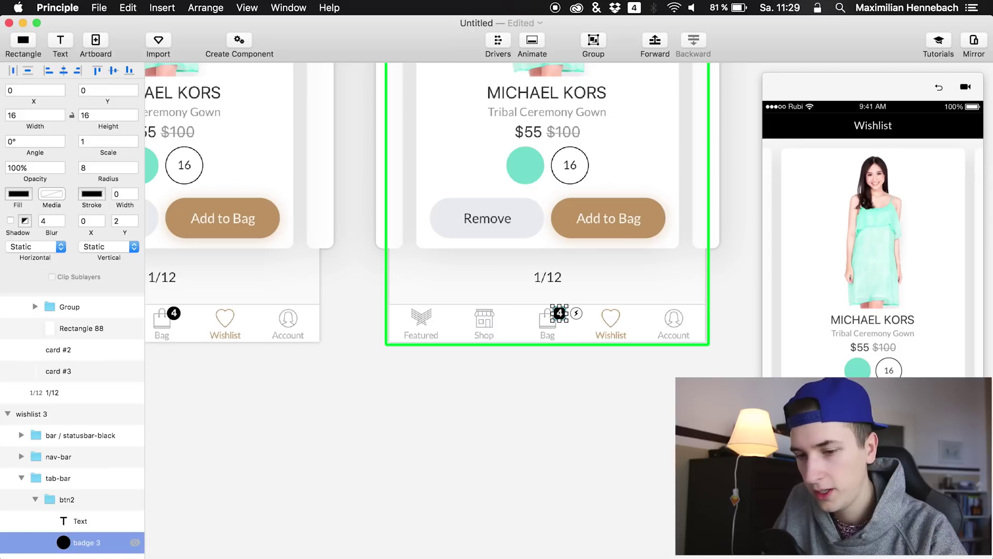
Rename the Text layer inside btn2 to 'Text 2'
{"action": "double_click", "coordinate": [88, 521]}
{"action": "key", "text": "Right"}
{"action": "type", "text": "2"}
{"action": "key", "text": "Return"}
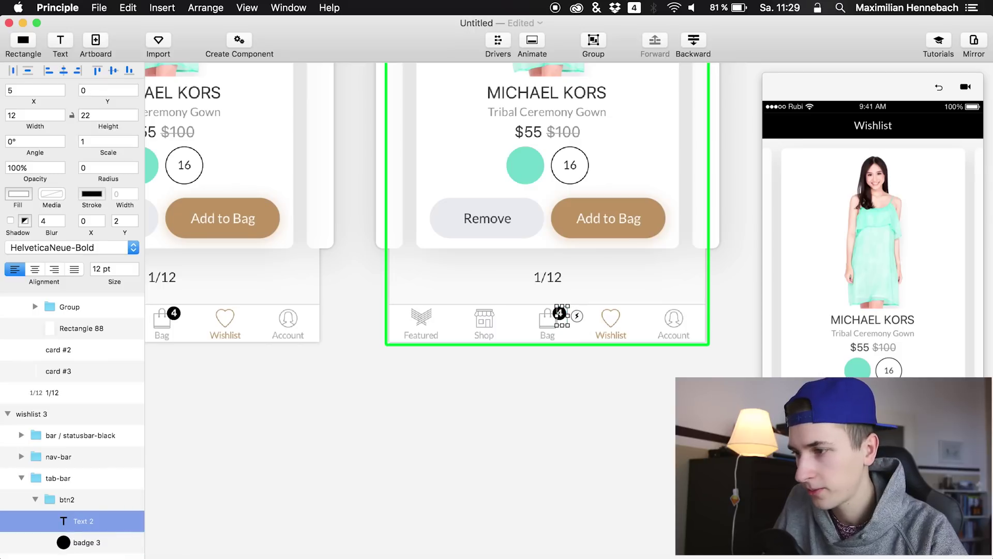
{"action": "left_click", "coordinate": [945, 87]}
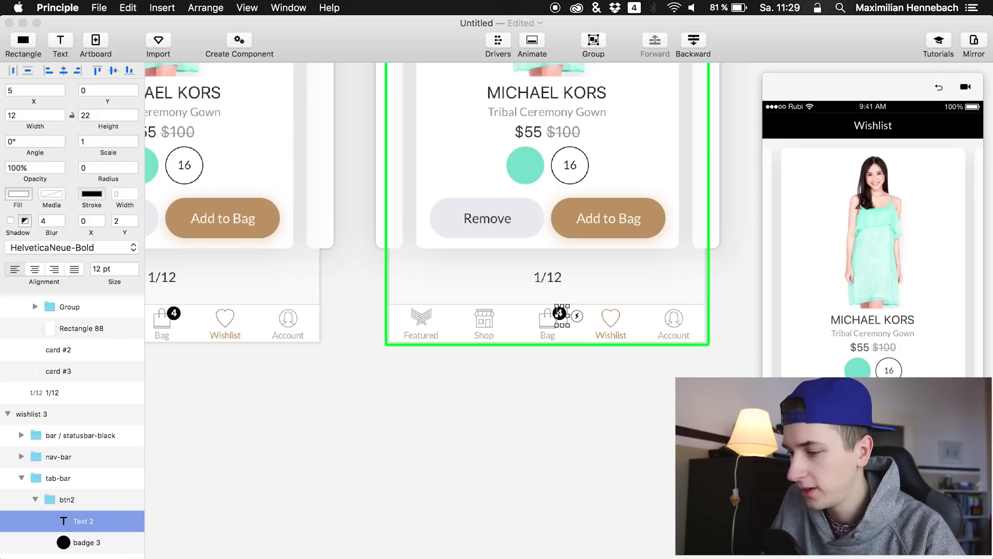
Change the third artboard's bag badge number to 5
{"action": "left_click", "coordinate": [538, 334]}
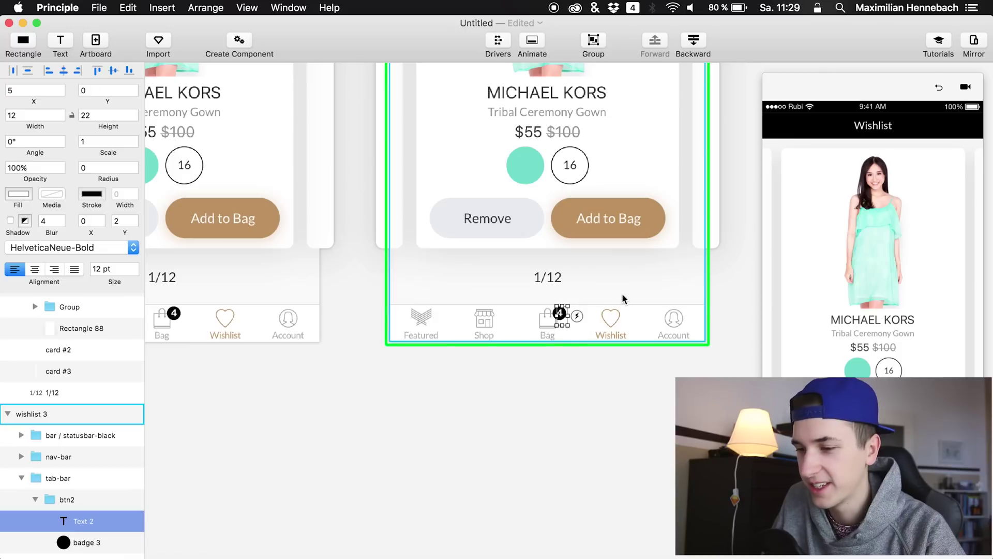
{"action": "scroll", "coordinate": [555, 346], "scroll_direction": "up", "scroll_amount": 5}
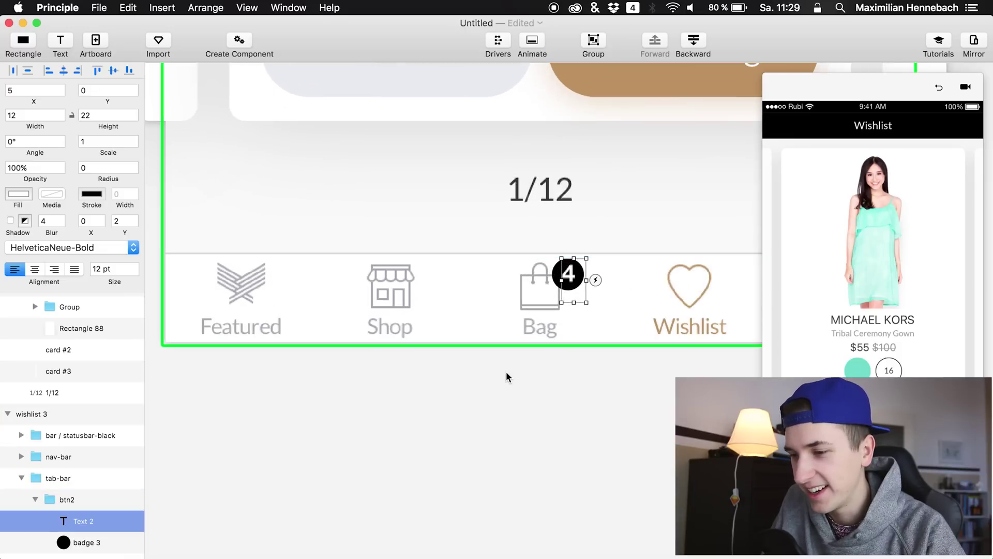
{"action": "double_click", "coordinate": [569, 276]}
{"action": "type", "text": "5"}
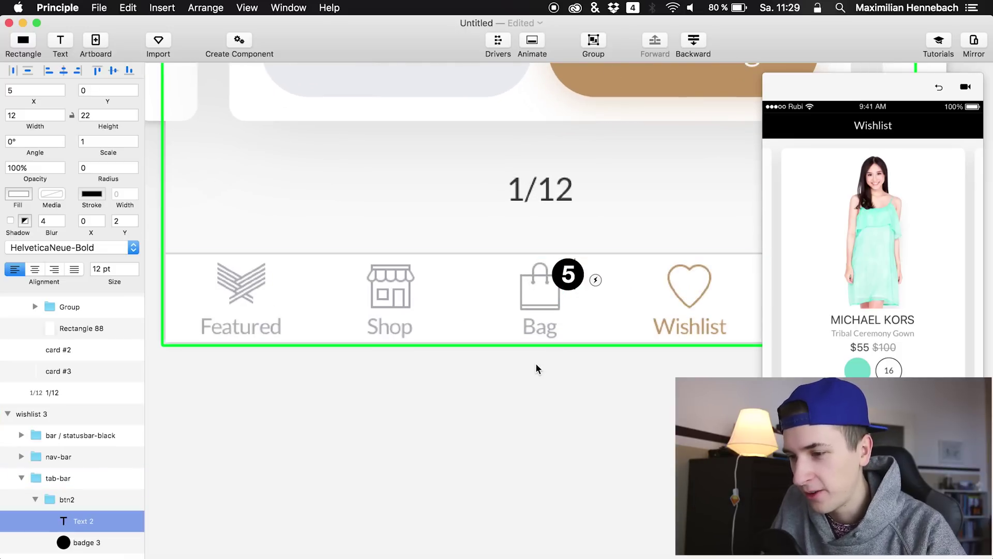
{"action": "left_click", "coordinate": [538, 362]}
Position the badge digit at Y 0,5 and X 4,5, then deselect it
{"action": "left_click", "coordinate": [575, 276]}
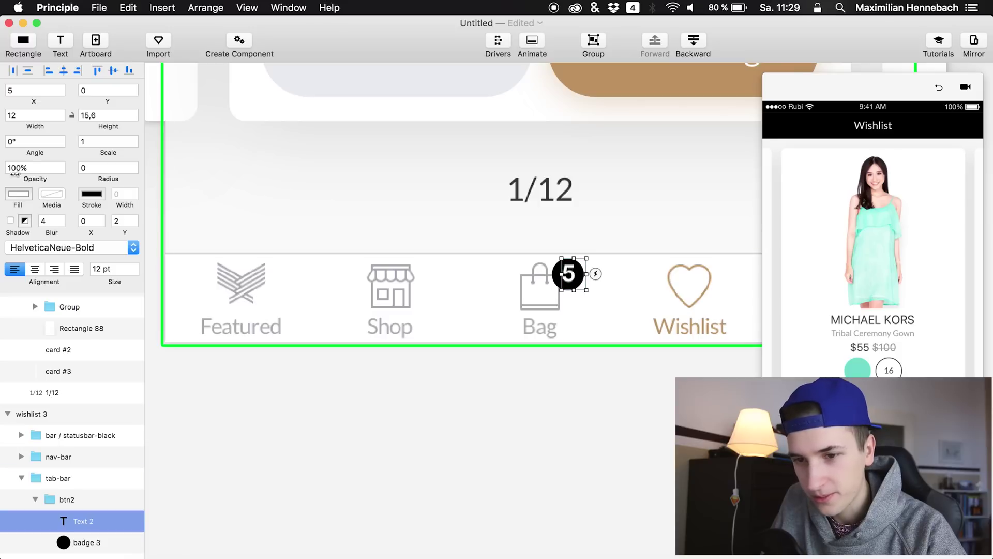
{"action": "left_click", "coordinate": [107, 94]}
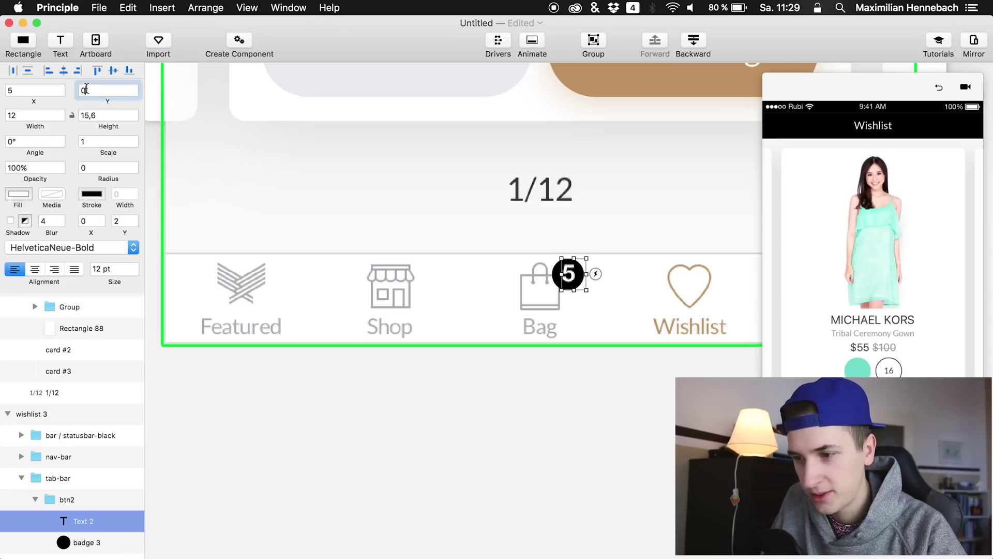
{"action": "type", "text": "0,"}
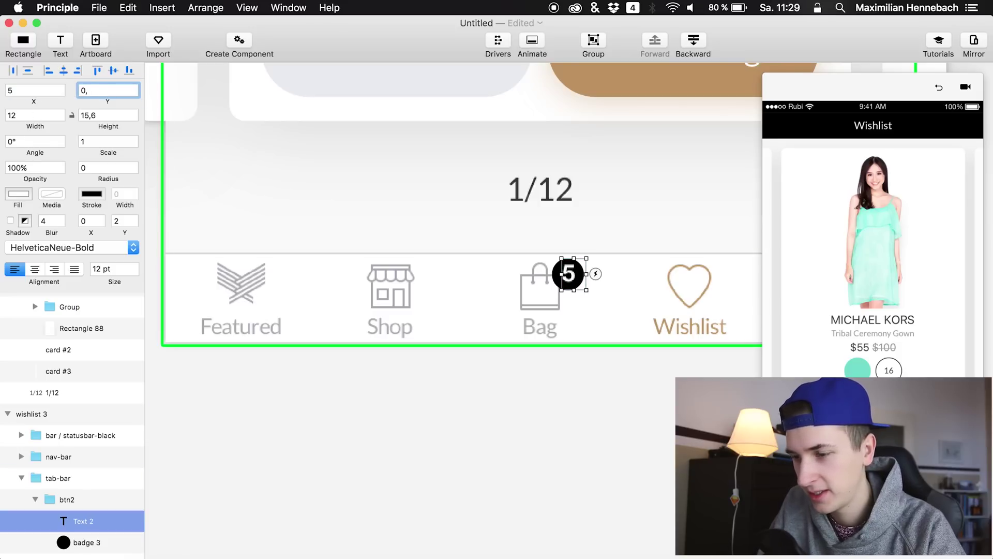
{"action": "type", "text": "5"}
{"action": "key", "text": "Return"}
{"action": "left_click", "coordinate": [44, 87]}
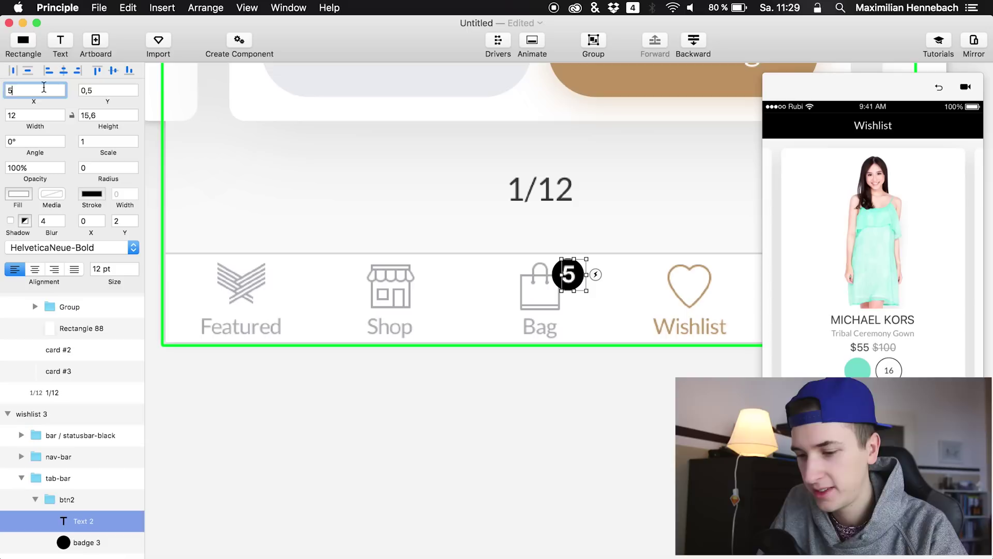
{"action": "type", "text": "4,5"}
{"action": "key", "text": "Return"}
{"action": "left_click", "coordinate": [486, 380]}
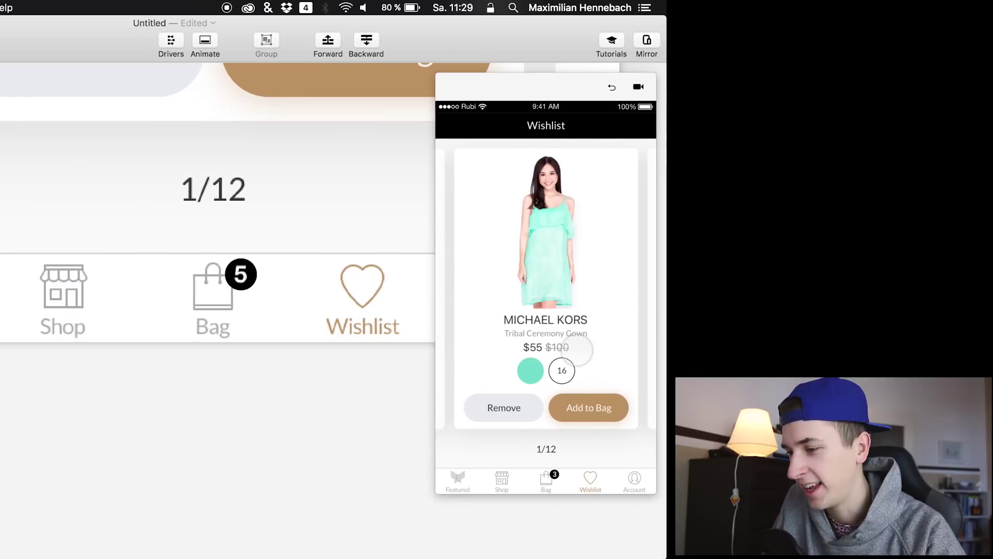
Tap Add to Bag repeatedly in the preview to watch the Bag badge count 4, then 5
{"action": "left_click", "coordinate": [606, 410]}
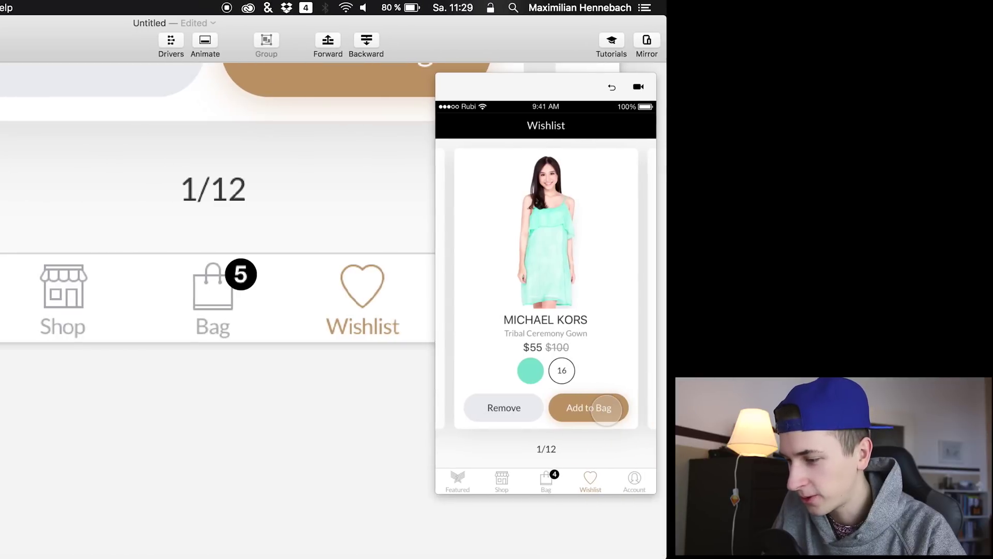
{"action": "left_click", "coordinate": [607, 410]}
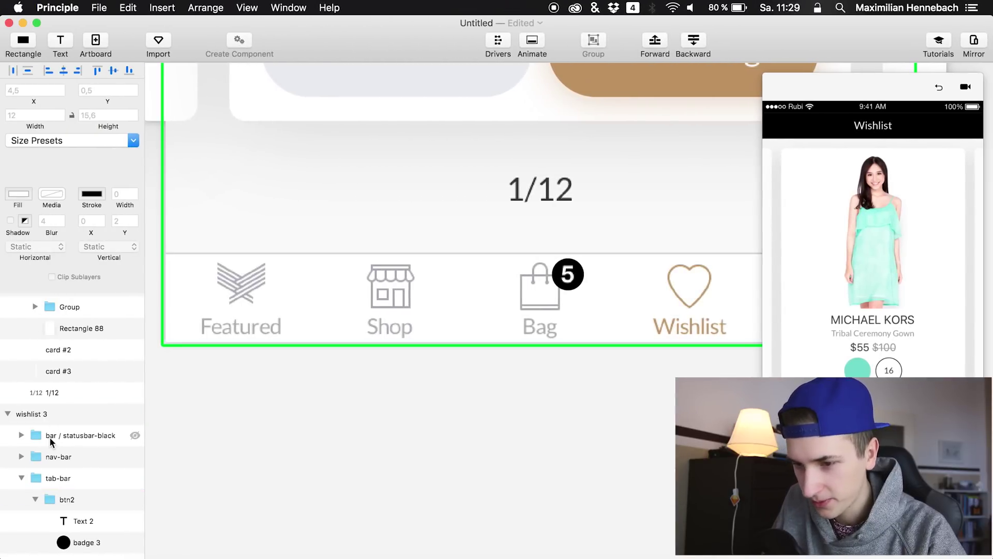
{"action": "scroll", "coordinate": [272, 317], "scroll_direction": "left", "scroll_amount": 10}
{"action": "scroll", "coordinate": [261, 311], "scroll_direction": "right", "scroll_amount": 8}
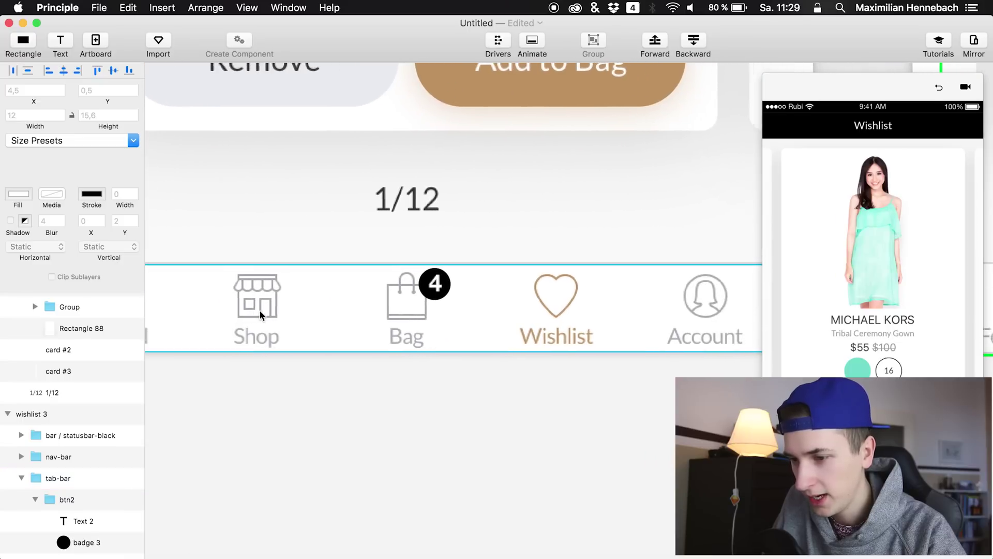
{"action": "scroll", "coordinate": [259, 310], "scroll_direction": "down", "scroll_amount": 5}
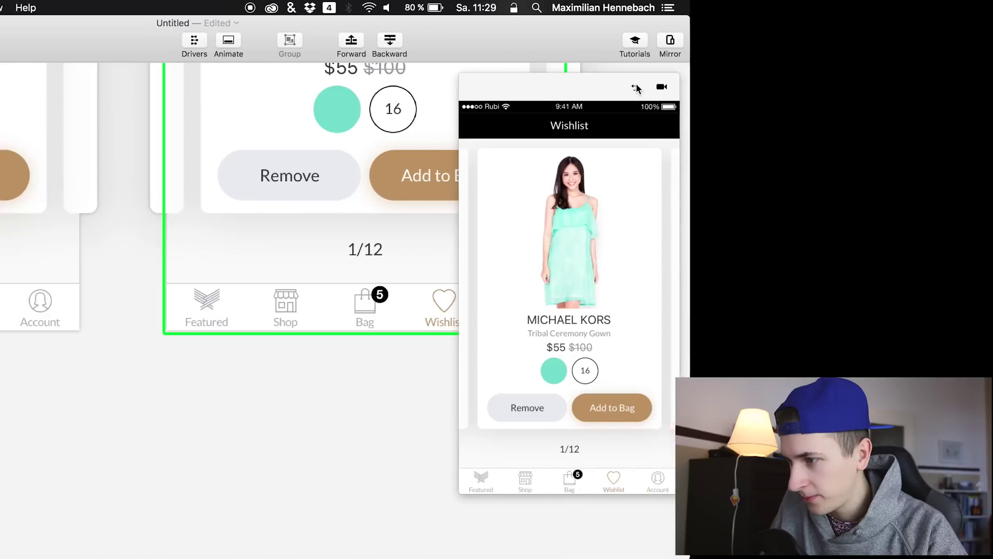
{"action": "left_click", "coordinate": [632, 407]}
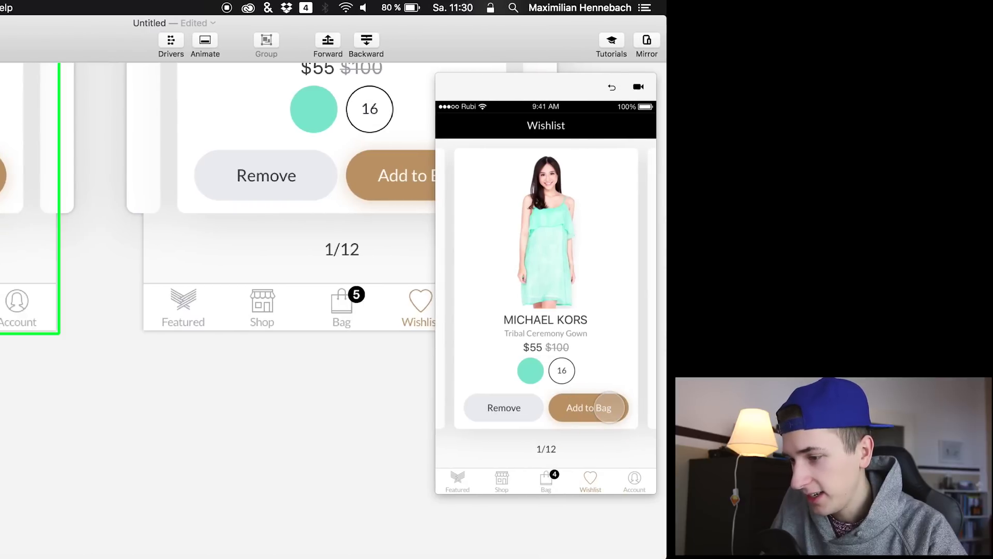
{"action": "left_click", "coordinate": [610, 407]}
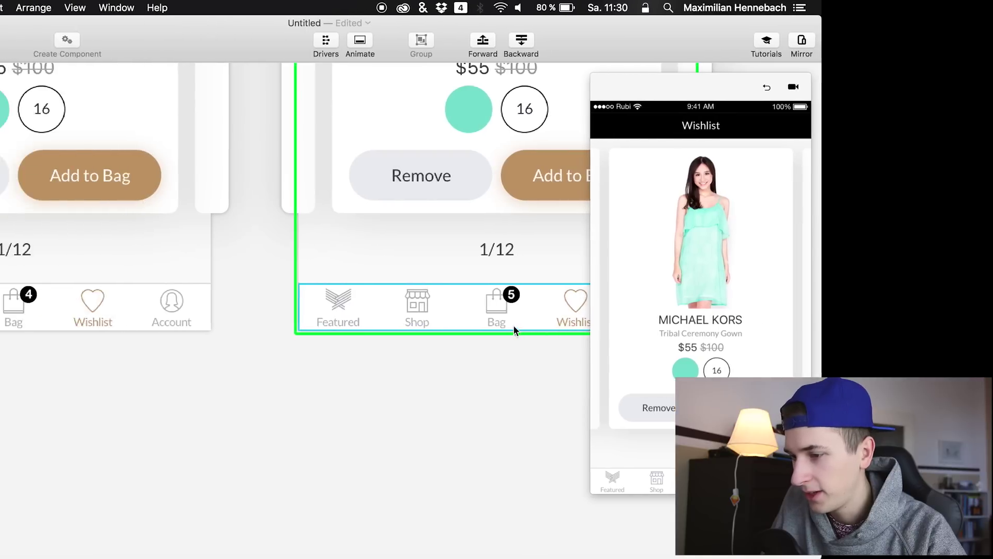
Find the stray 1 text layer in the bag badge, comparing against the earlier artboard's badge text
{"action": "scroll", "coordinate": [513, 325], "scroll_direction": "up", "scroll_amount": 5}
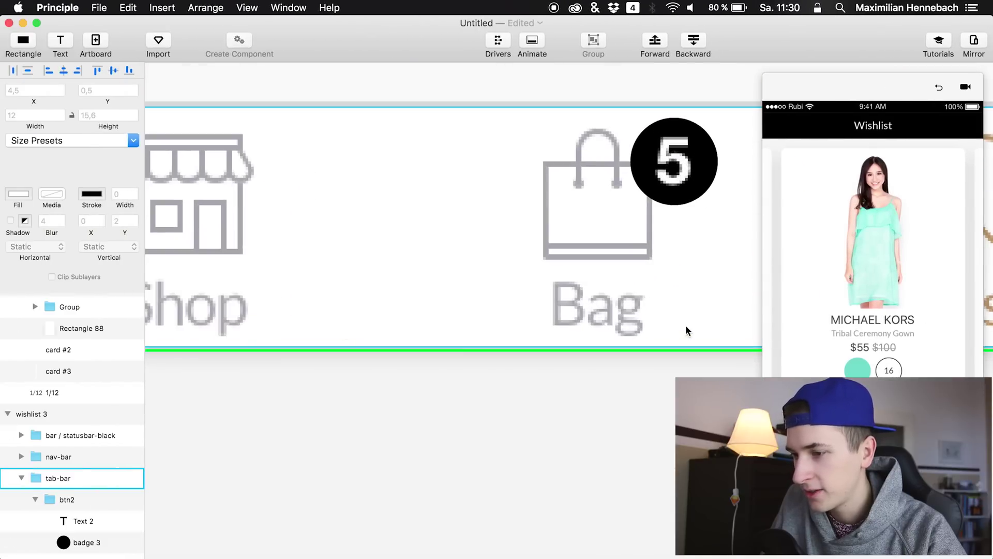
{"action": "left_click", "coordinate": [511, 294], "text": "super"}
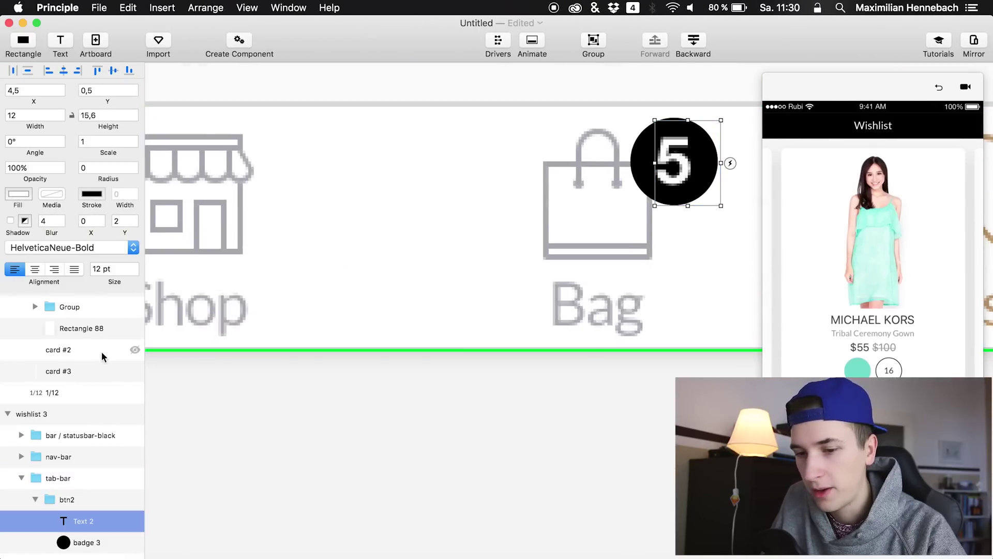
{"action": "scroll", "coordinate": [78, 440], "scroll_direction": "down", "scroll_amount": 5}
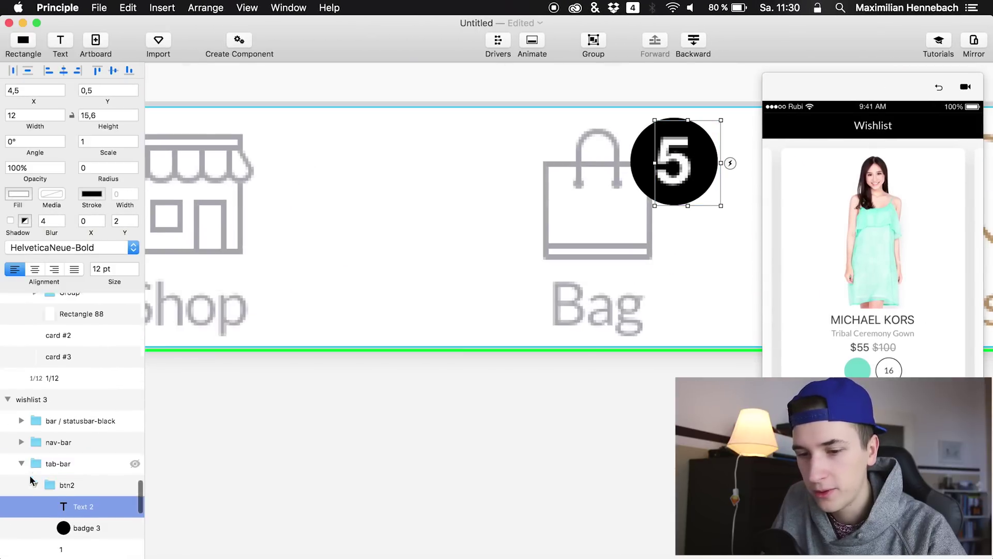
{"action": "left_click", "coordinate": [60, 408]}
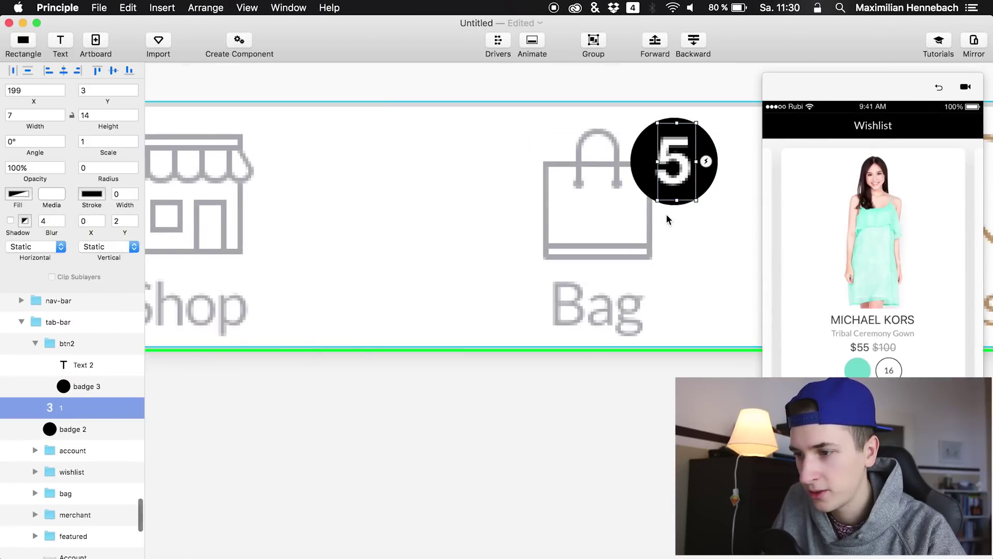
{"action": "scroll", "coordinate": [653, 215], "scroll_direction": "up", "scroll_amount": 5}
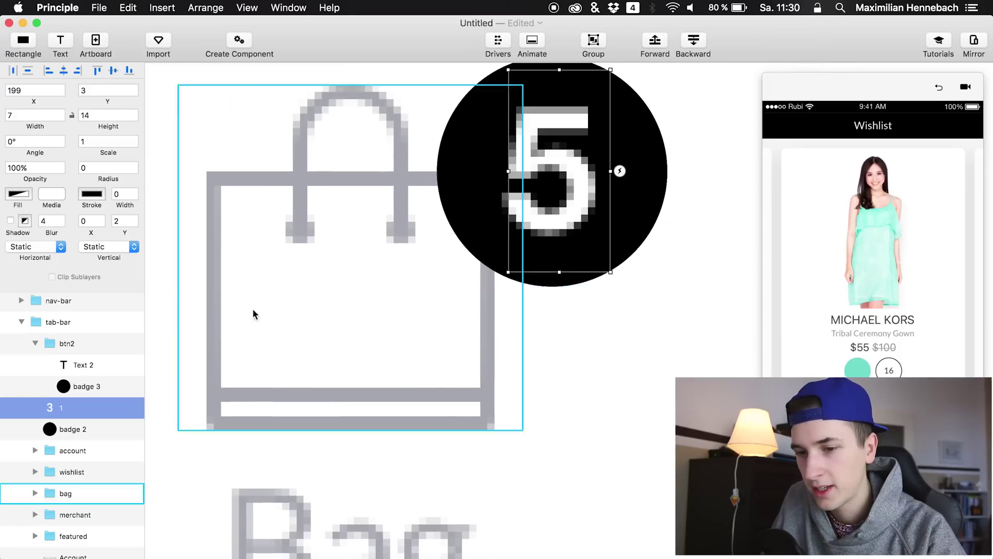
{"action": "scroll", "coordinate": [42, 368], "scroll_direction": "up", "scroll_amount": 10}
{"action": "scroll", "coordinate": [41, 368], "scroll_direction": "up", "scroll_amount": 10}
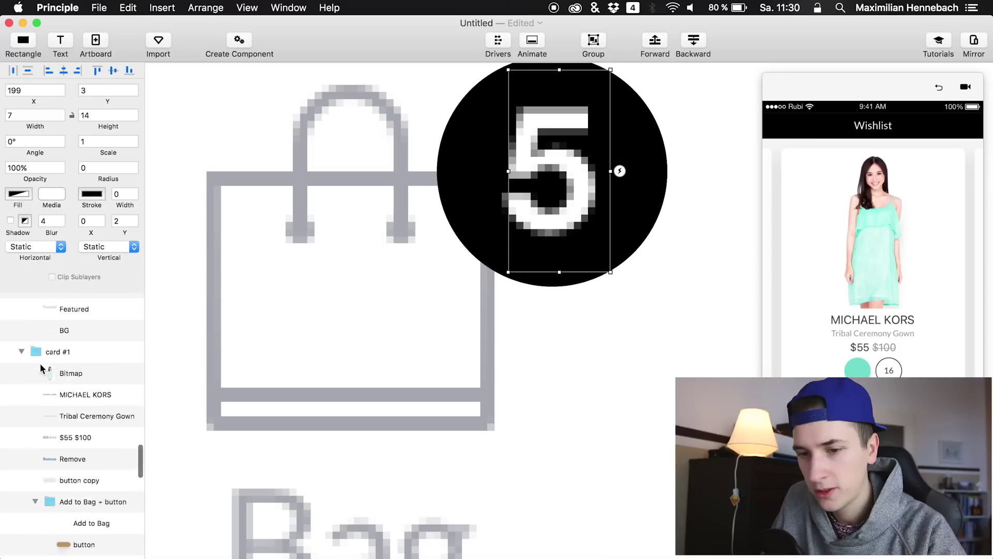
{"action": "scroll", "coordinate": [46, 471], "scroll_direction": "up", "scroll_amount": 10}
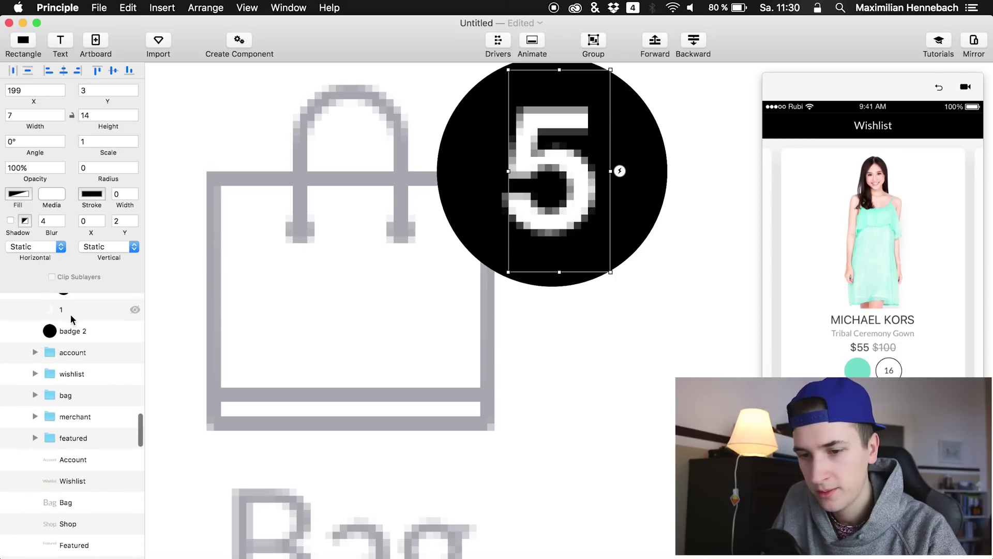
{"action": "left_click", "coordinate": [72, 325]}
{"action": "left_click", "coordinate": [136, 431]}
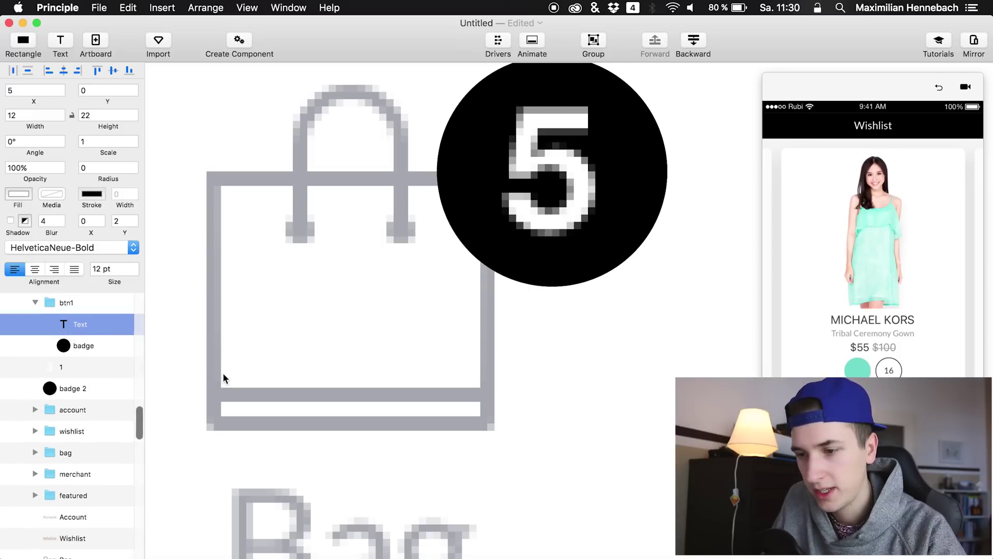
Add a new Text layer, delete the old 1 layer, and save the file
{"action": "scroll", "coordinate": [339, 194], "scroll_direction": "down", "scroll_amount": 10}
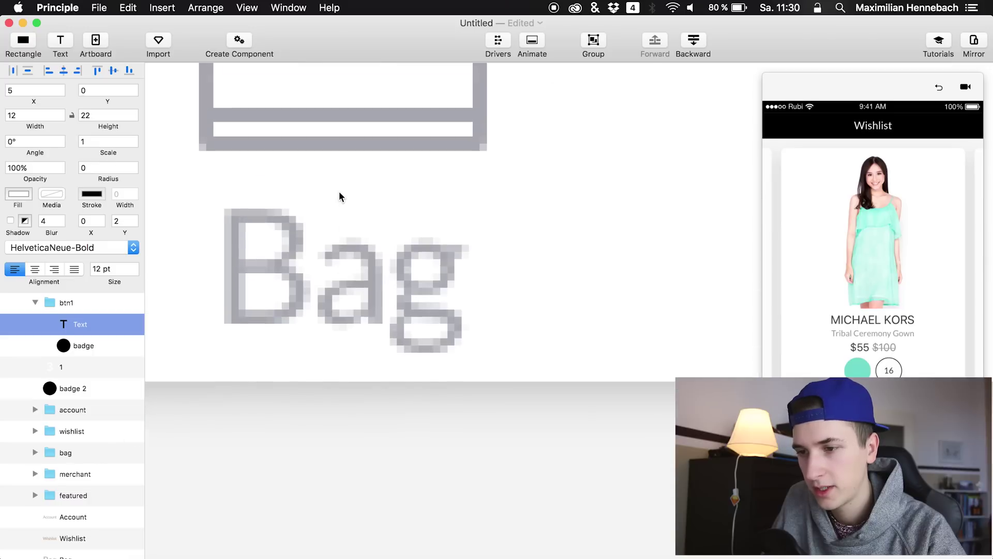
{"action": "scroll", "coordinate": [339, 194], "scroll_direction": "down", "scroll_amount": 5}
{"action": "scroll", "coordinate": [76, 418], "scroll_direction": "down", "scroll_amount": 15}
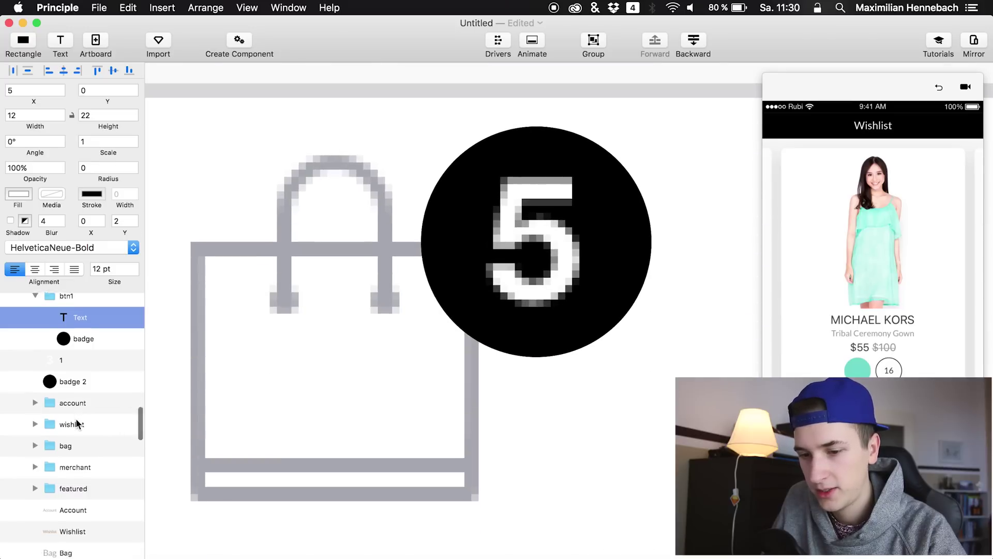
{"action": "scroll", "coordinate": [76, 418], "scroll_direction": "down", "scroll_amount": 3}
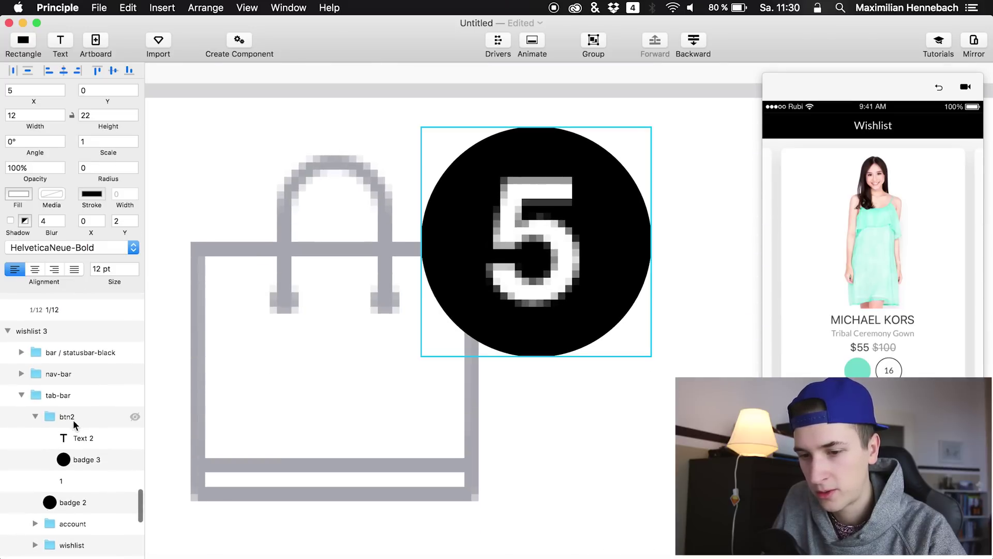
{"action": "left_click", "coordinate": [73, 480]}
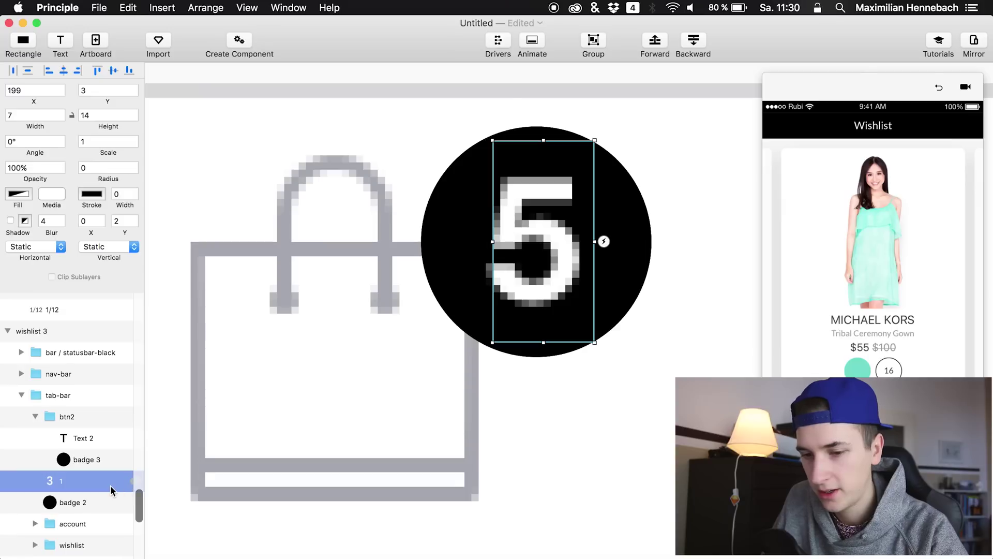
{"action": "key", "text": "t"}
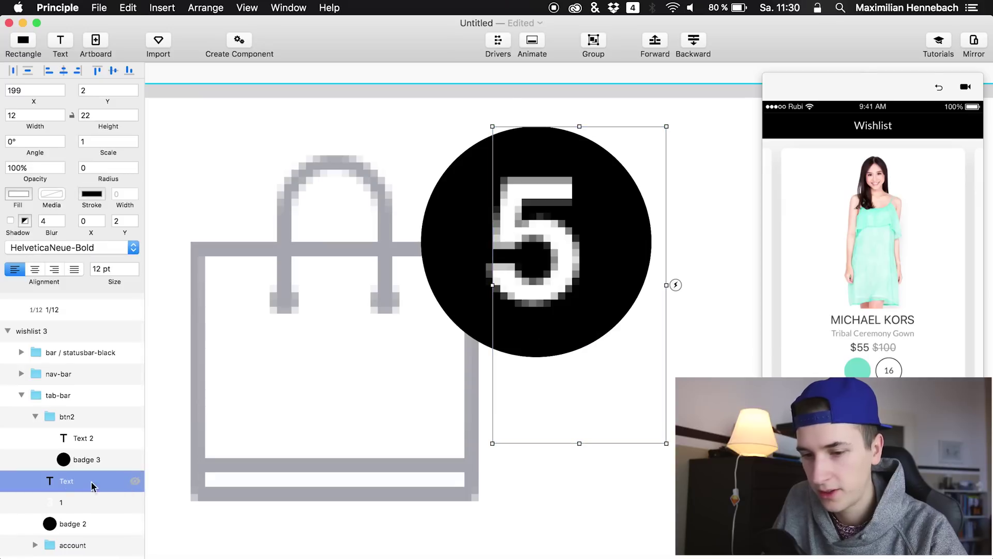
{"action": "left_click", "coordinate": [119, 501]}
{"action": "key", "text": "Delete"}
{"action": "key", "text": "super+s"}
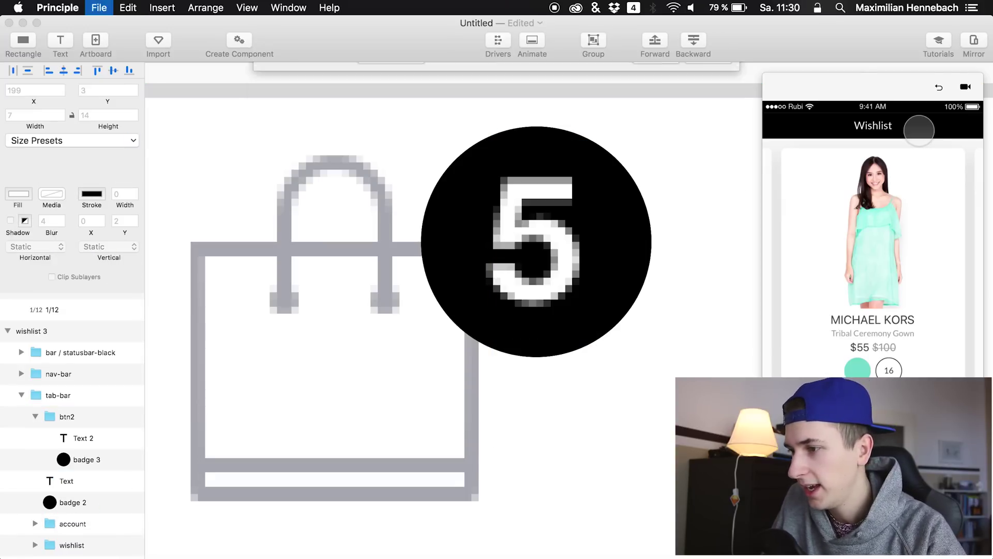
Cancel the Save As sheet and tap Add to Bag twice in Mirror, raising the count to 5
{"action": "left_click", "coordinate": [653, 466]}
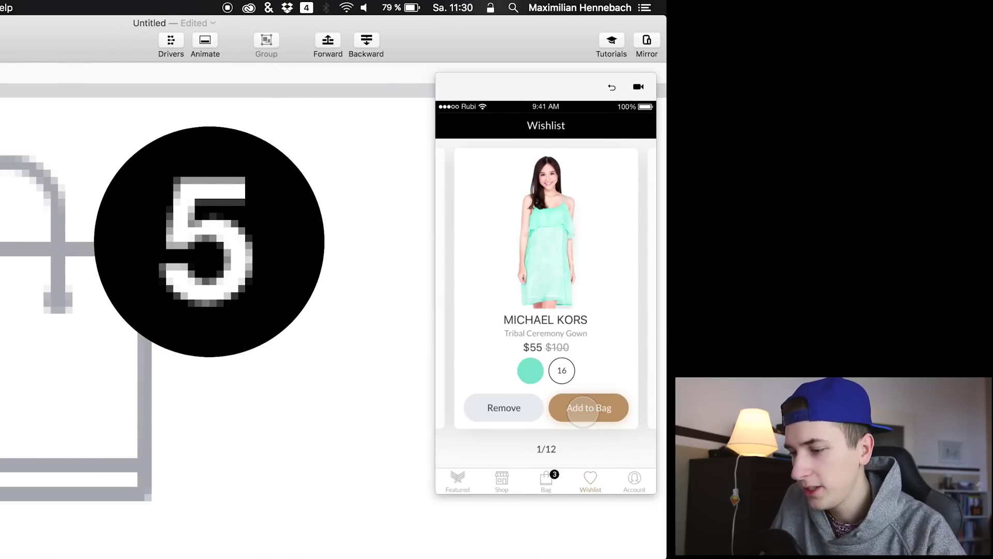
{"action": "left_click", "coordinate": [583, 409]}
{"action": "left_click", "coordinate": [583, 409]}
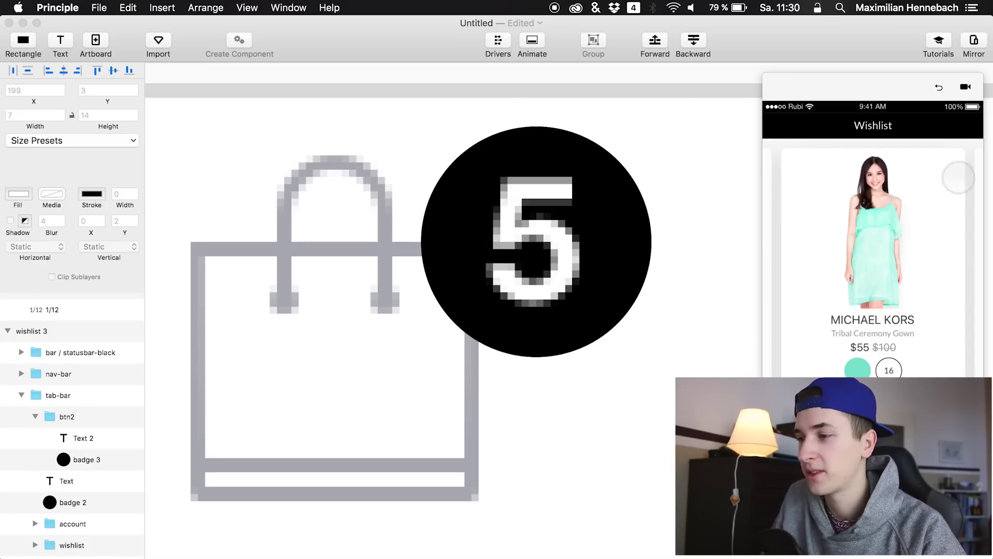
Back in the editor, select the tab bar and zoom the canvas out to the artboards
{"action": "left_click", "coordinate": [583, 199]}
{"action": "scroll", "coordinate": [618, 167], "scroll_direction": "down", "scroll_amount": 10}
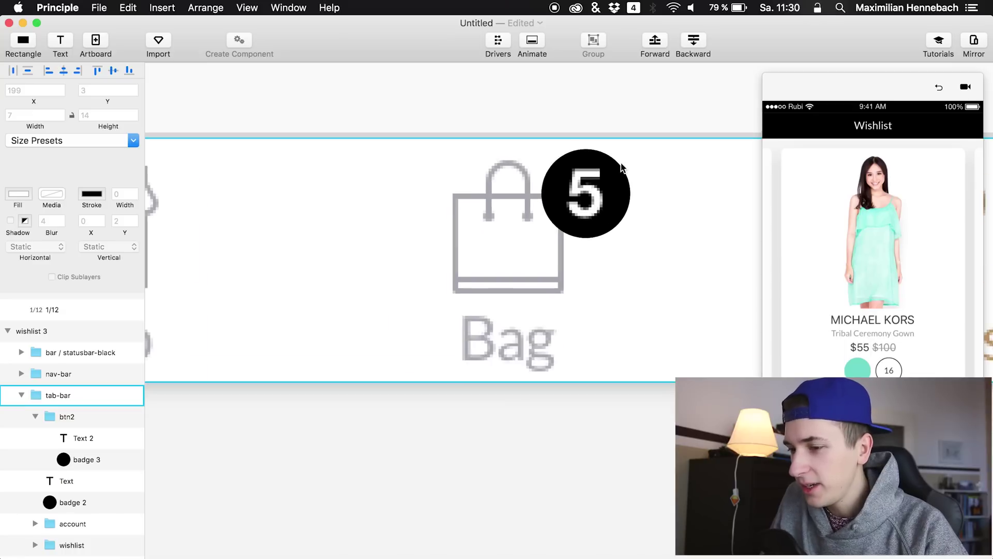
{"action": "scroll", "coordinate": [622, 161], "scroll_direction": "up", "scroll_amount": 10}
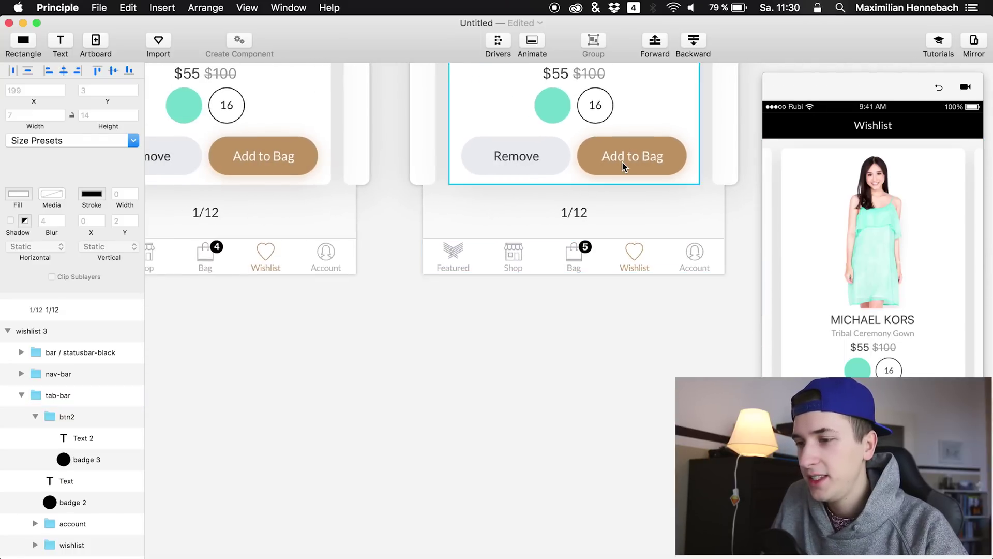
{"action": "scroll", "coordinate": [674, 245], "scroll_direction": "up", "scroll_amount": 5}
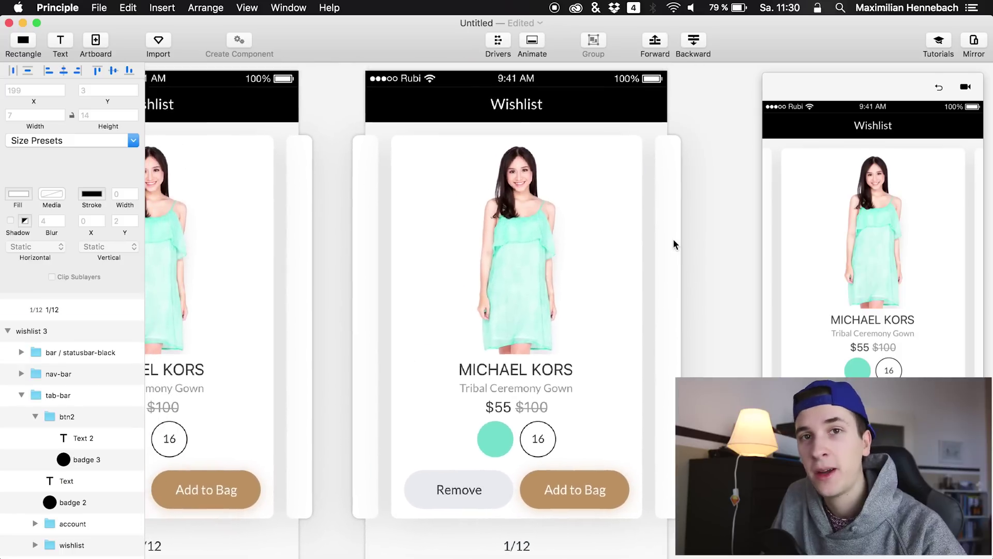